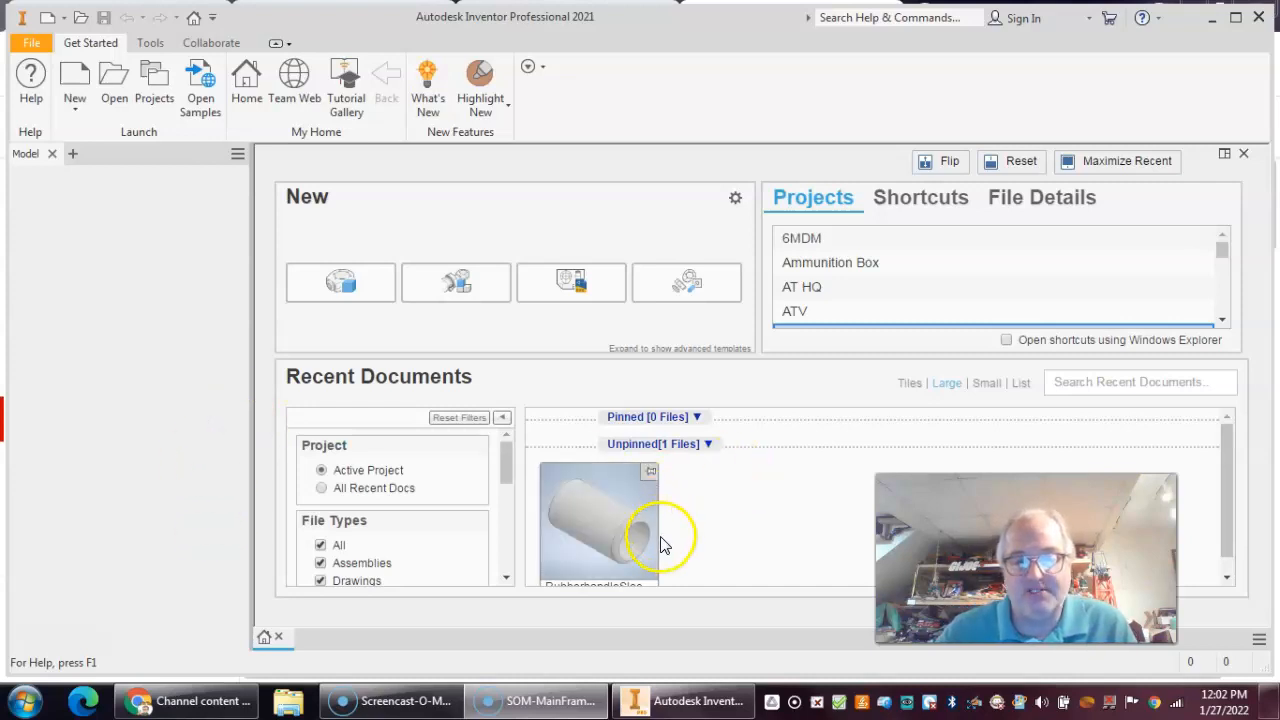
Step: Create a new standard part and start a 2D sketch on the front XY plane
{"action": "mouse_move", "coordinate": [597, 537]}
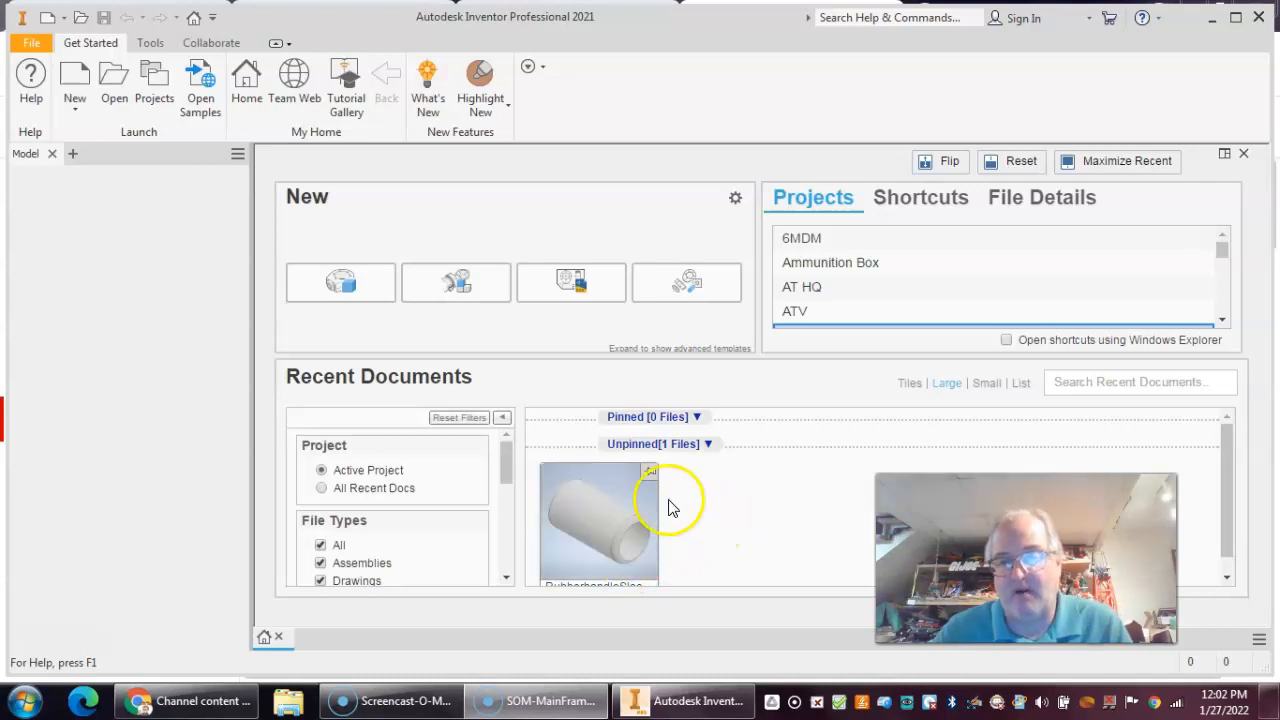
{"action": "mouse_move", "coordinate": [610, 515]}
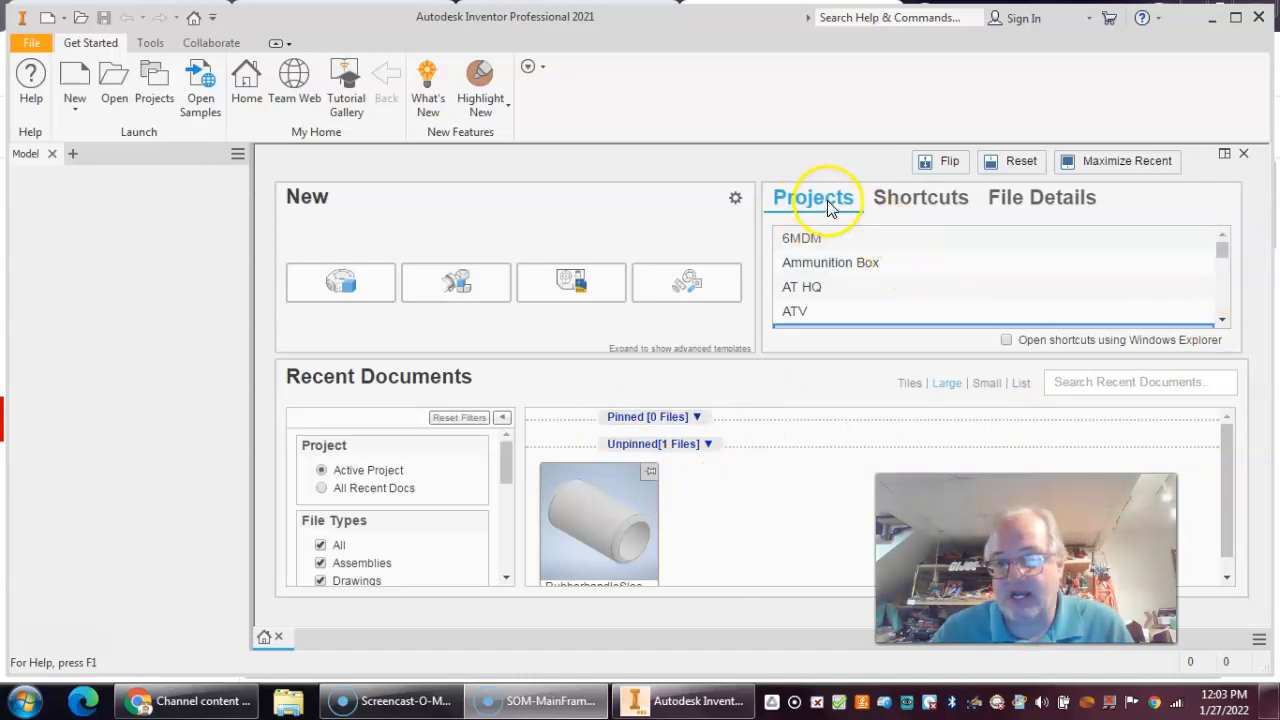
{"action": "left_click_drag", "start_coordinate": [1223, 254], "coordinate": [1222, 261]}
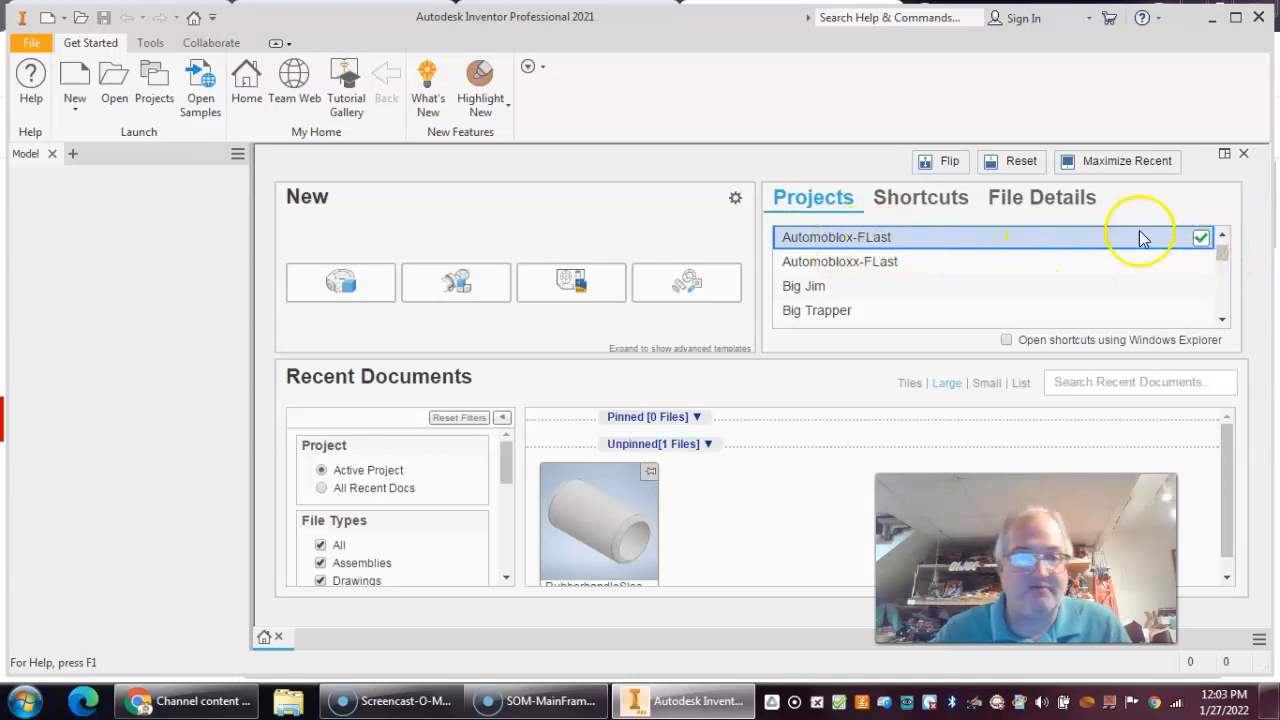
{"action": "left_click", "coordinate": [333, 296]}
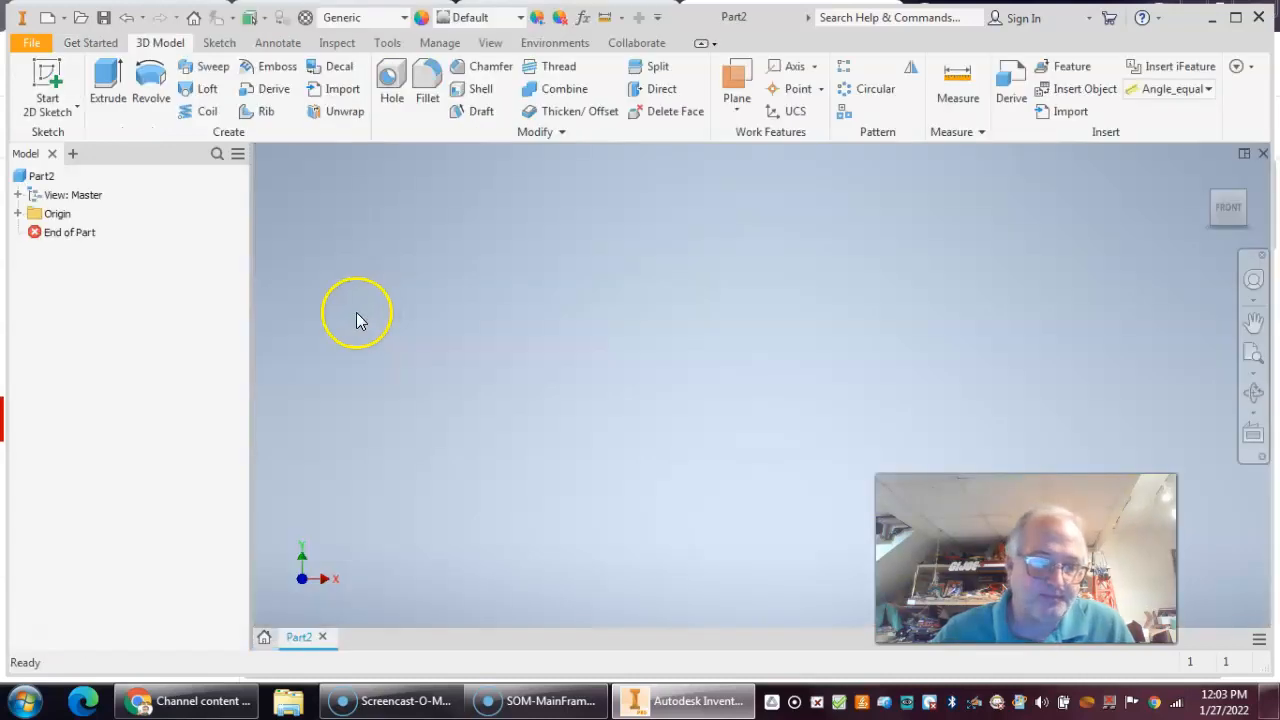
{"action": "left_click", "coordinate": [52, 76]}
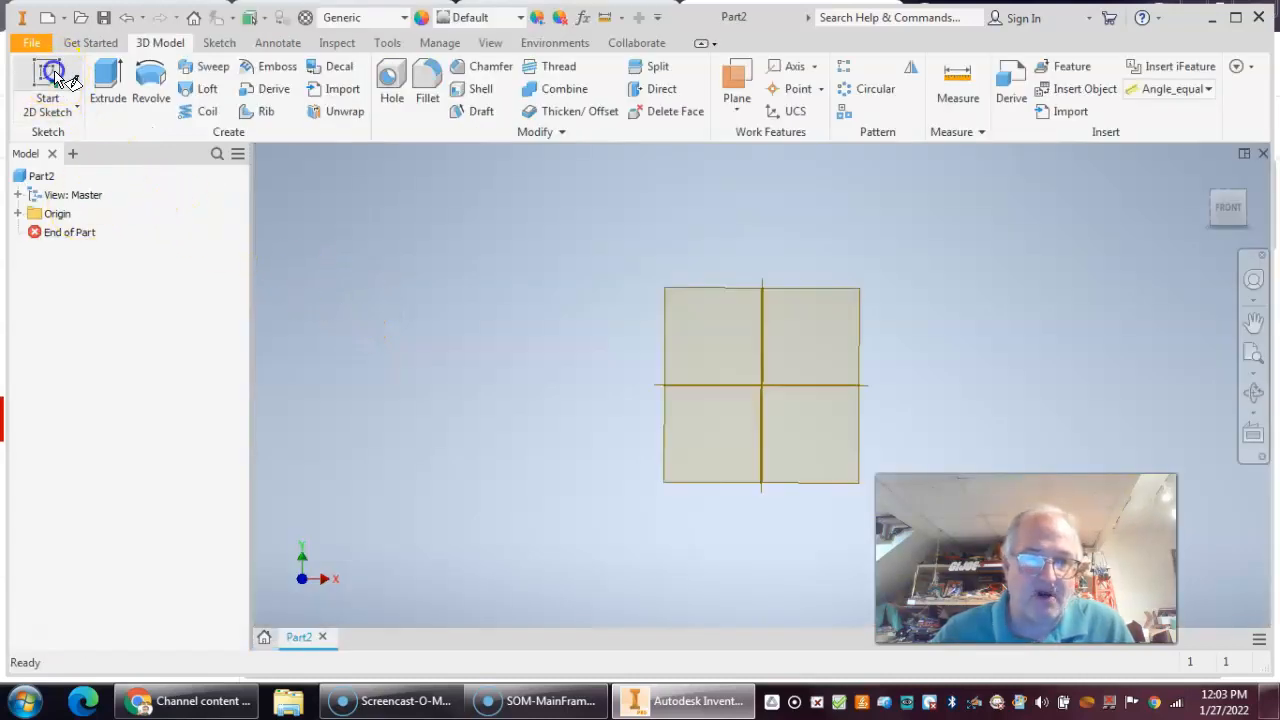
{"action": "left_click", "coordinate": [808, 313]}
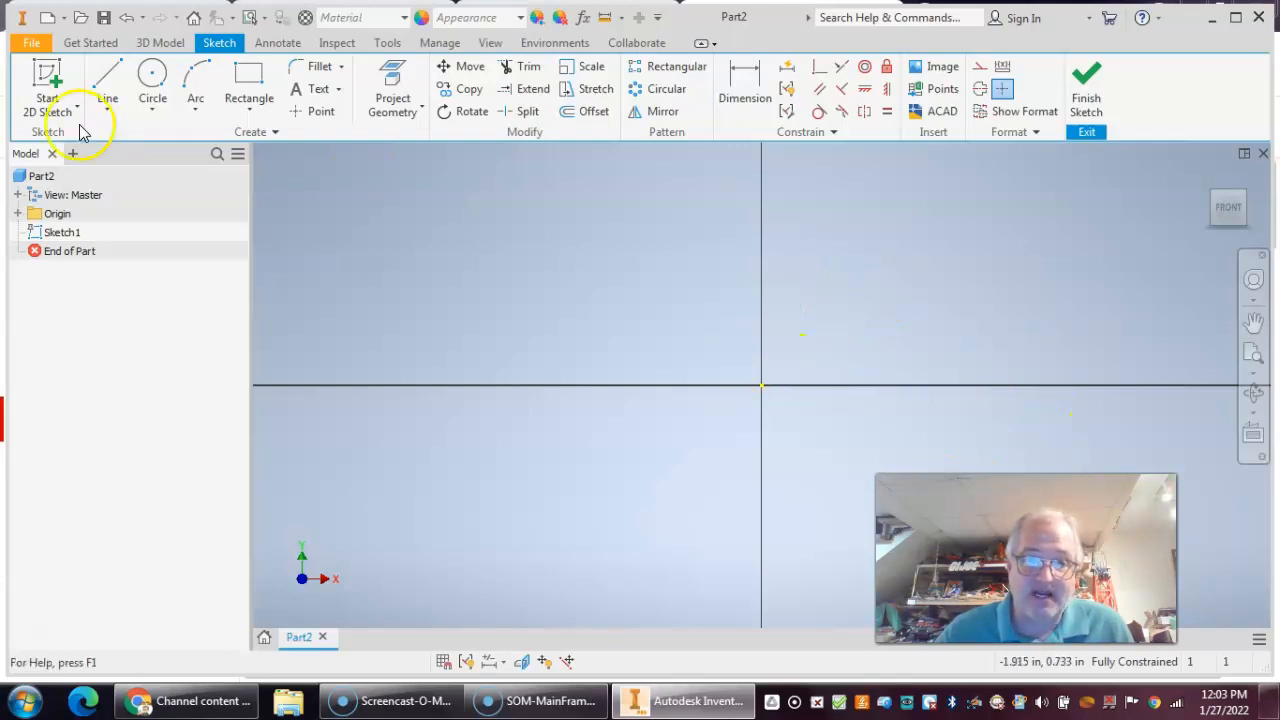
Step: Sketch a vertical line about 0.147 in up from the origin, followed by a 0.33 in horizontal line to the right
{"action": "left_click", "coordinate": [107, 85]}
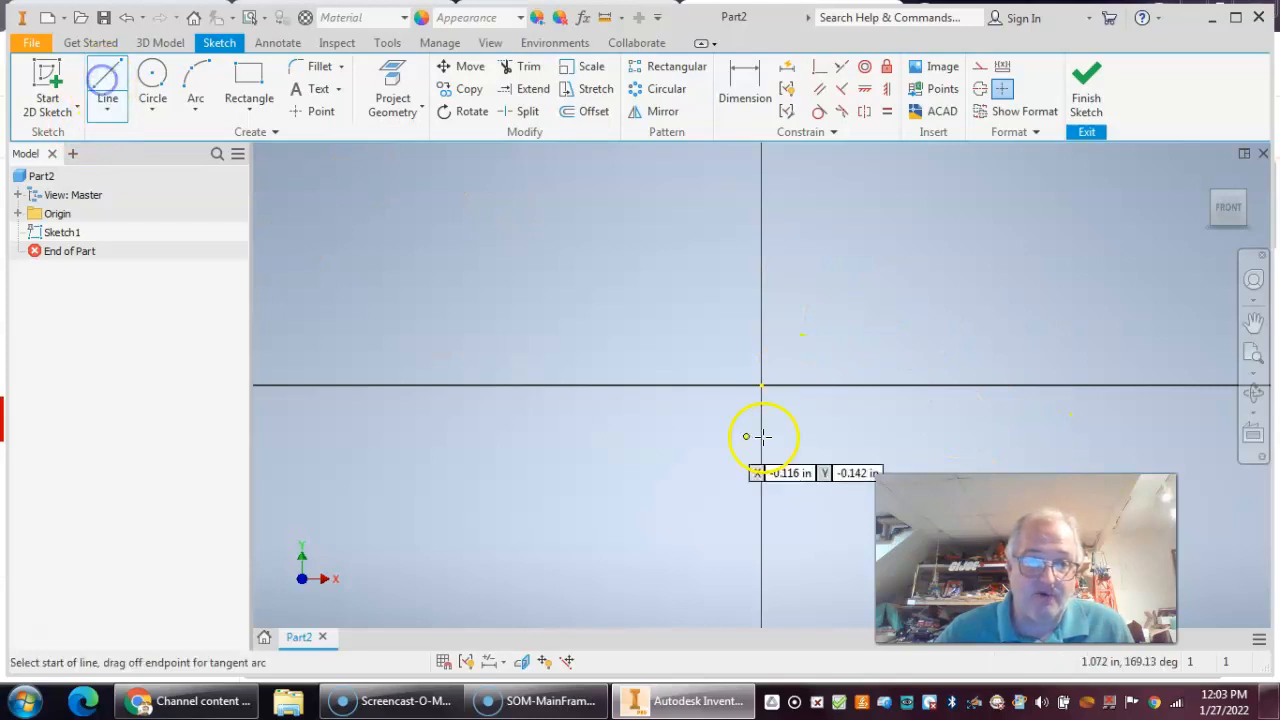
{"action": "left_click", "coordinate": [760, 385]}
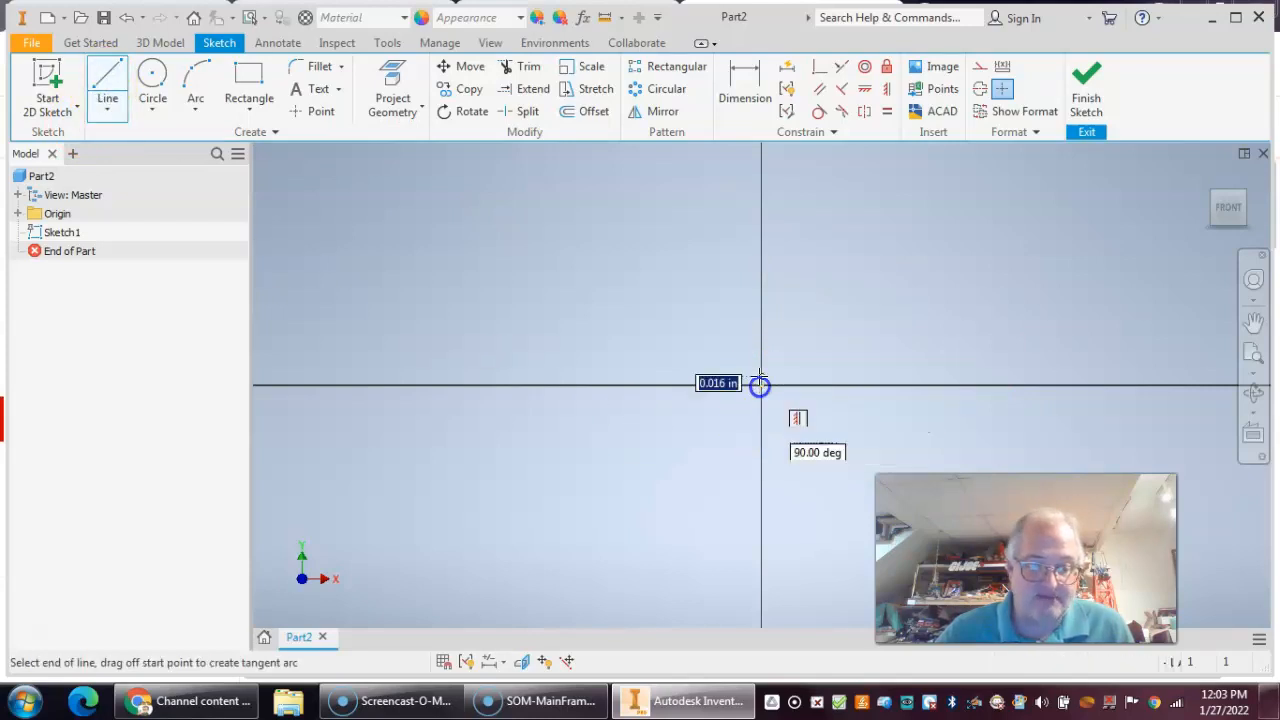
{"action": "left_click", "coordinate": [761, 332]}
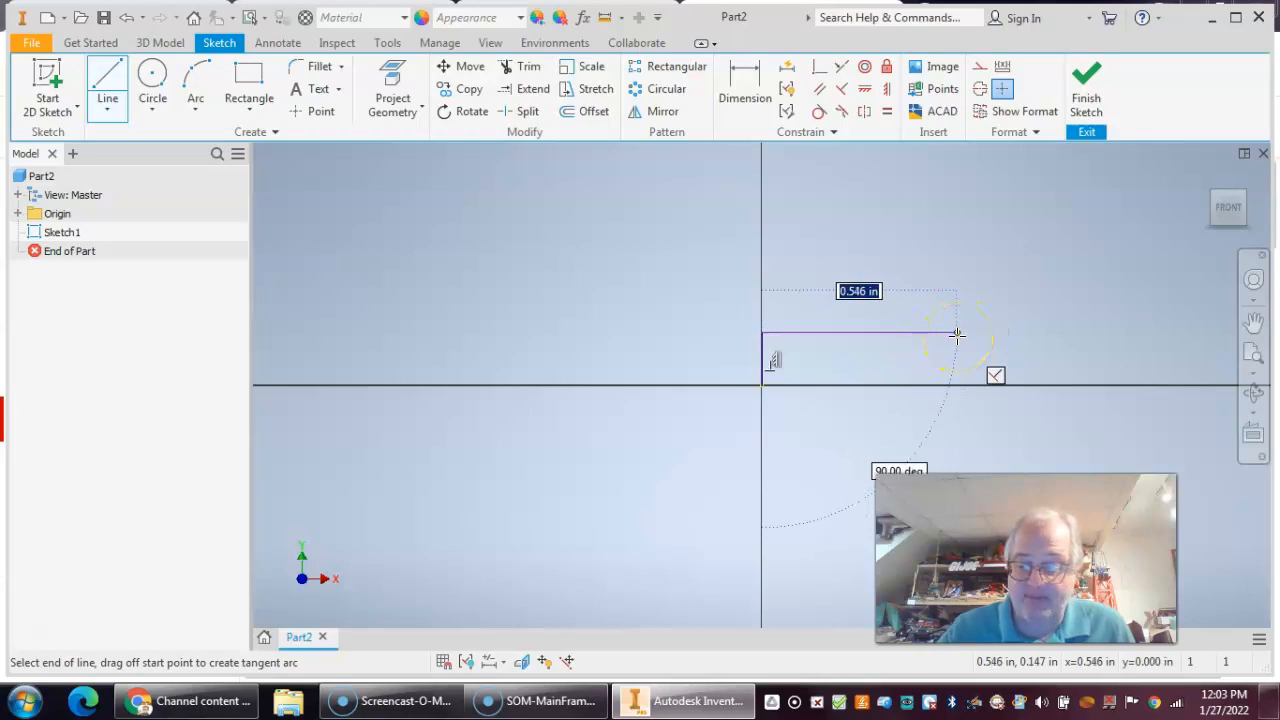
{"action": "type", "text": ".33"}
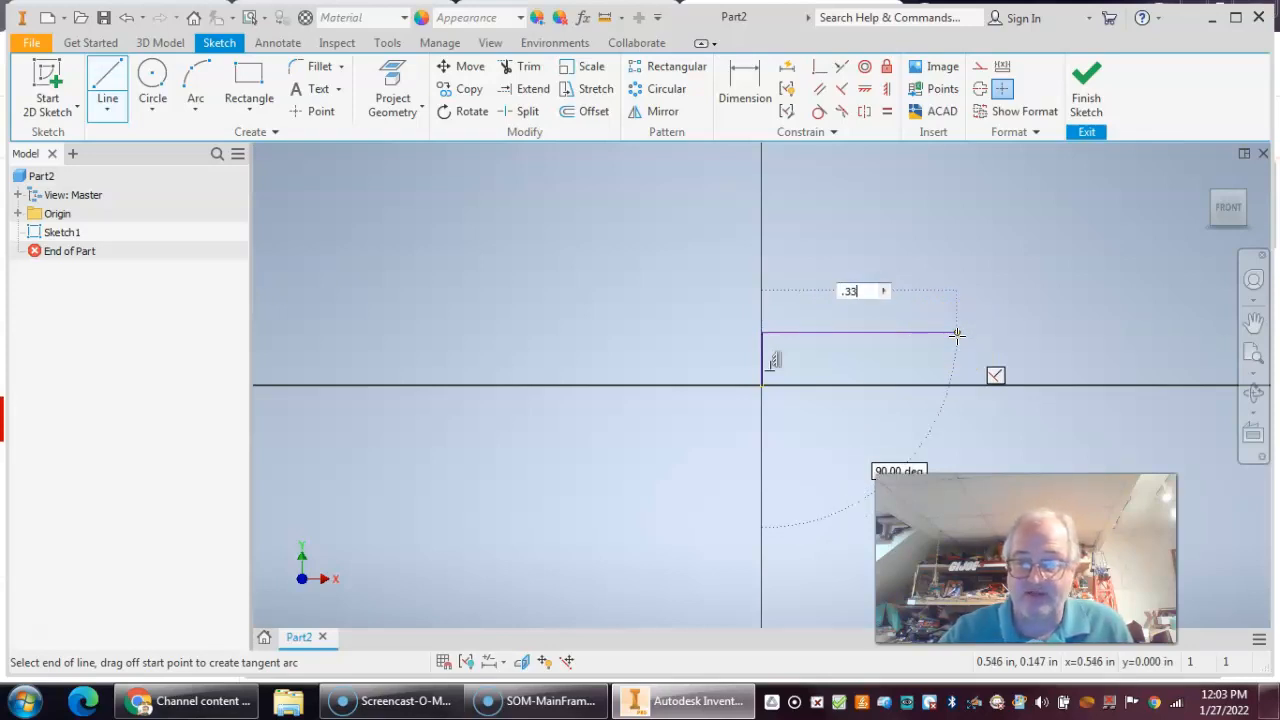
{"action": "key", "text": "Return"}
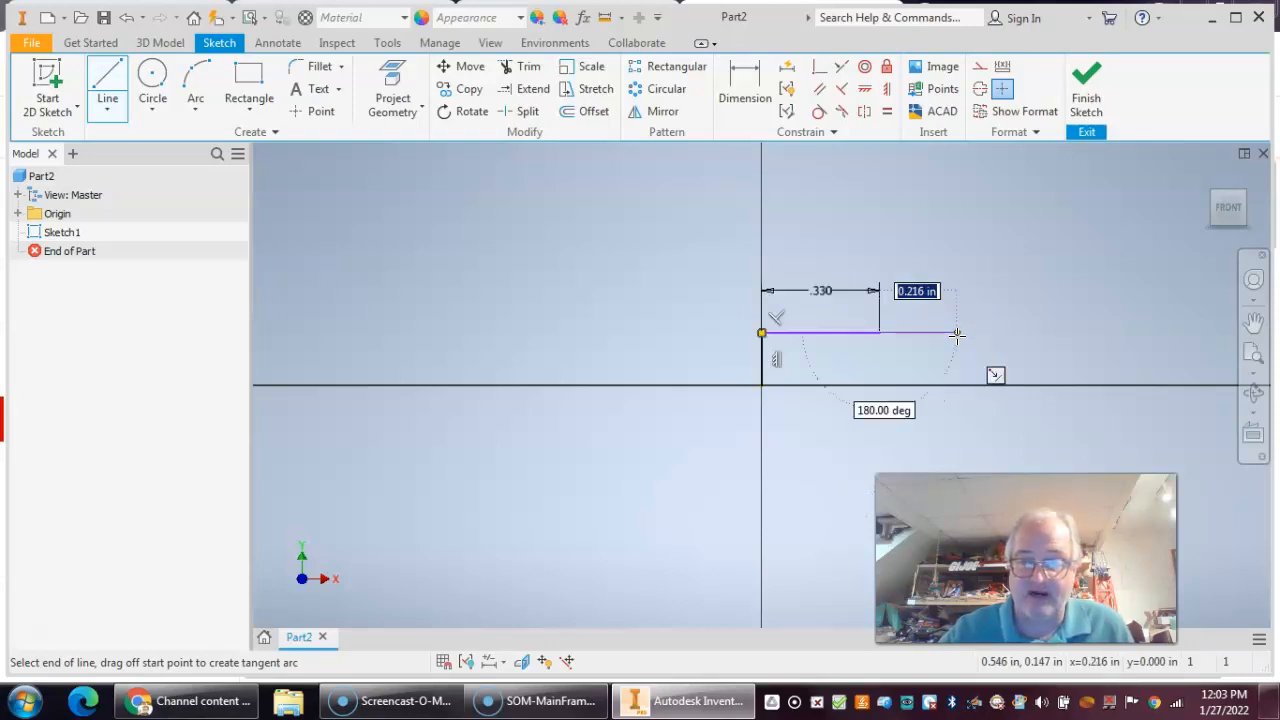
Step: Continue the stepped profile about 0.11 in up, 0.151 in right, 0.079 in up, 0.446 in left, 0.097 in up and 0.066 in left
{"action": "left_click", "coordinate": [877, 290]}
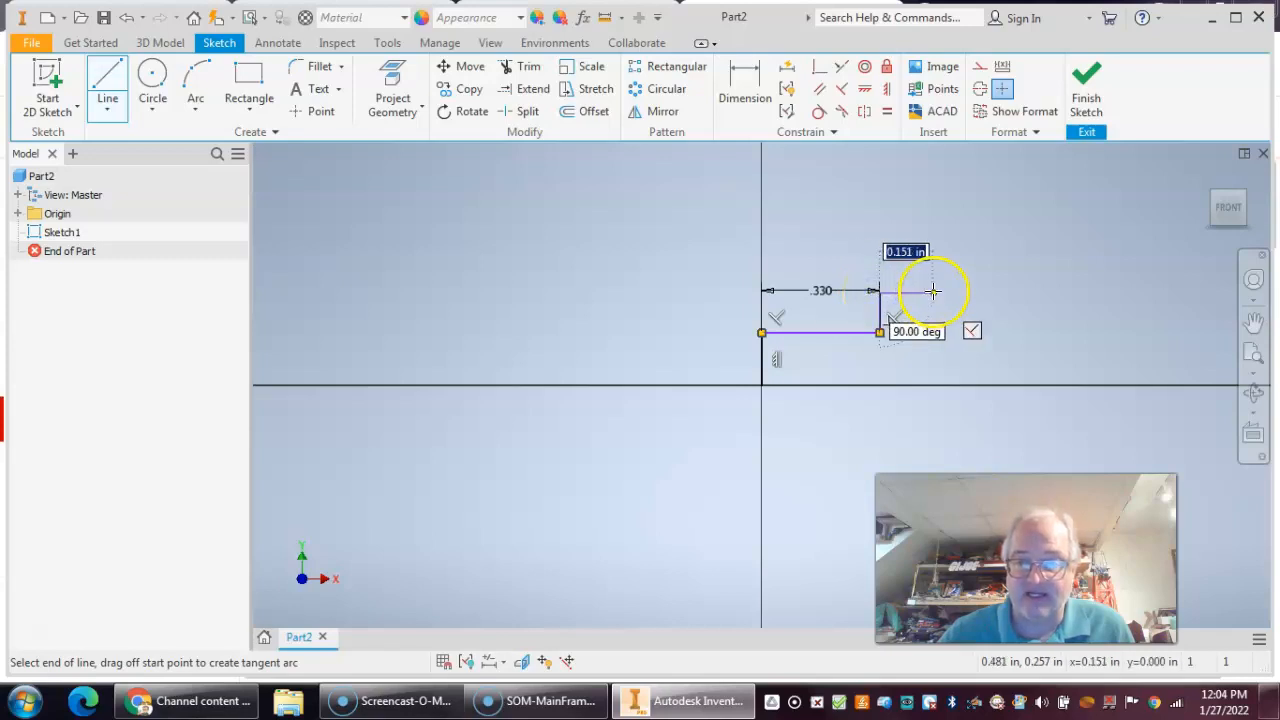
{"action": "left_click", "coordinate": [932, 291]}
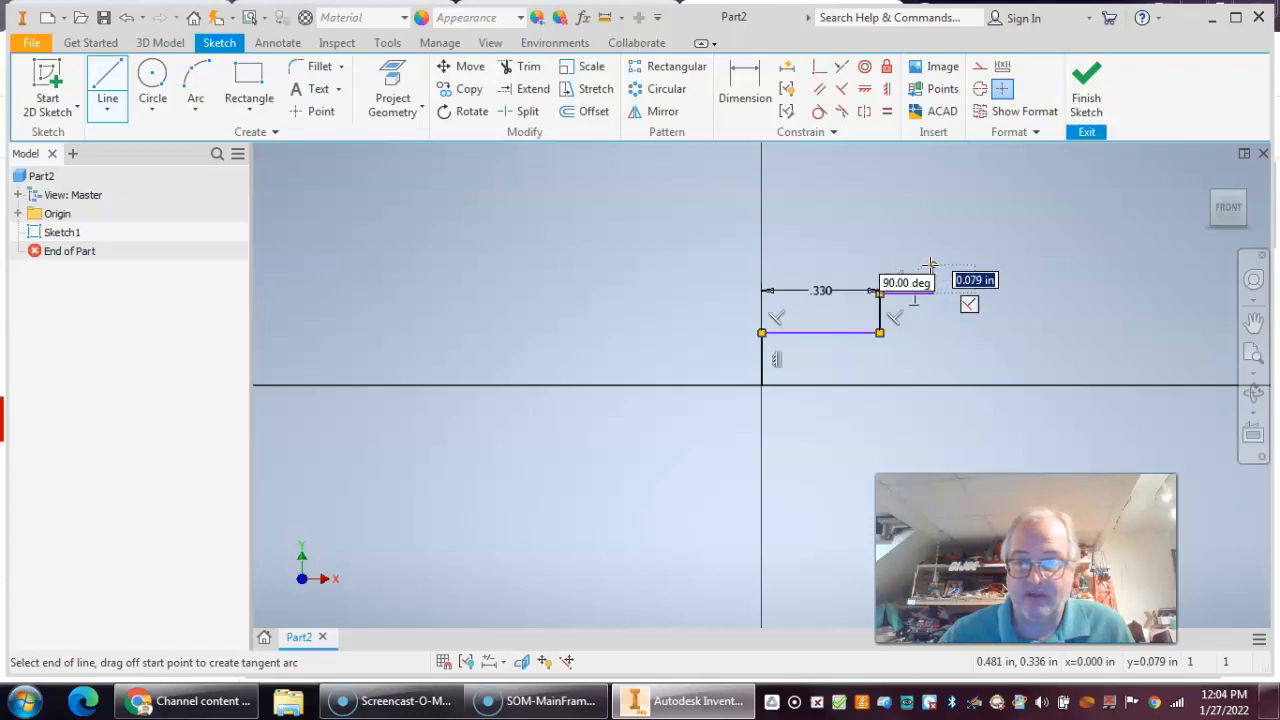
{"action": "left_click", "coordinate": [931, 267]}
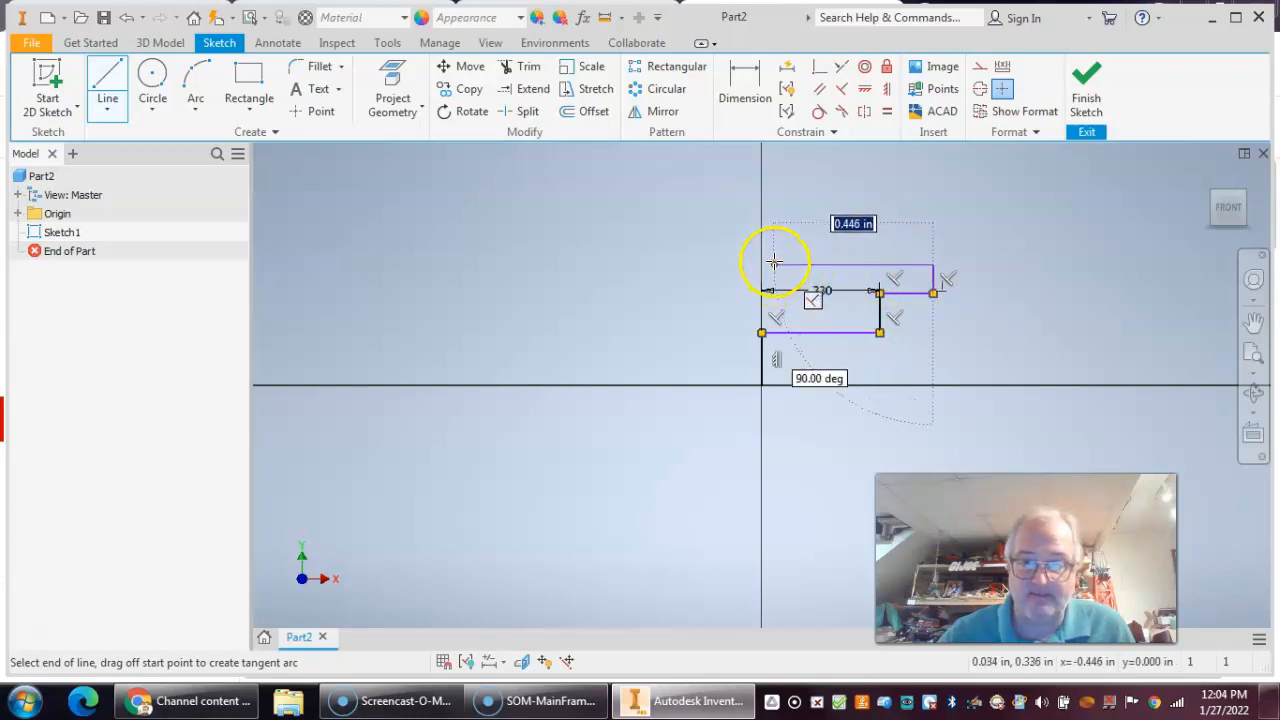
{"action": "left_click", "coordinate": [774, 263]}
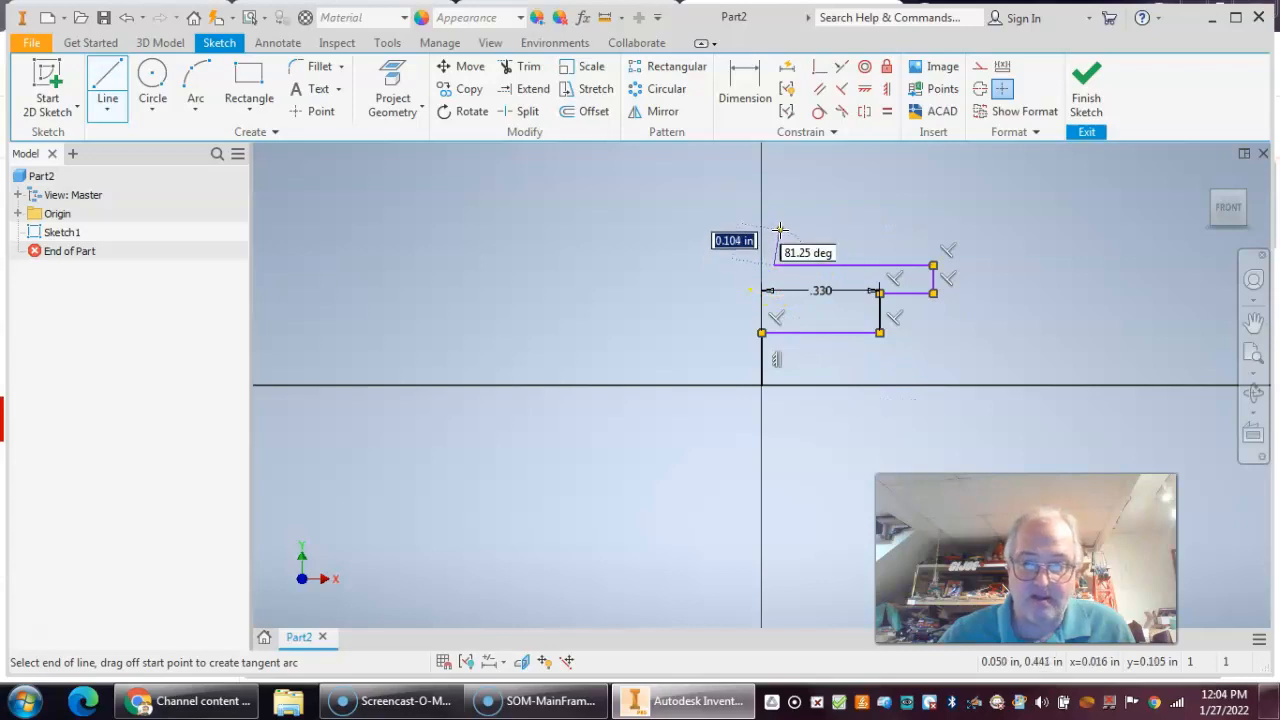
{"action": "left_click", "coordinate": [772, 231]}
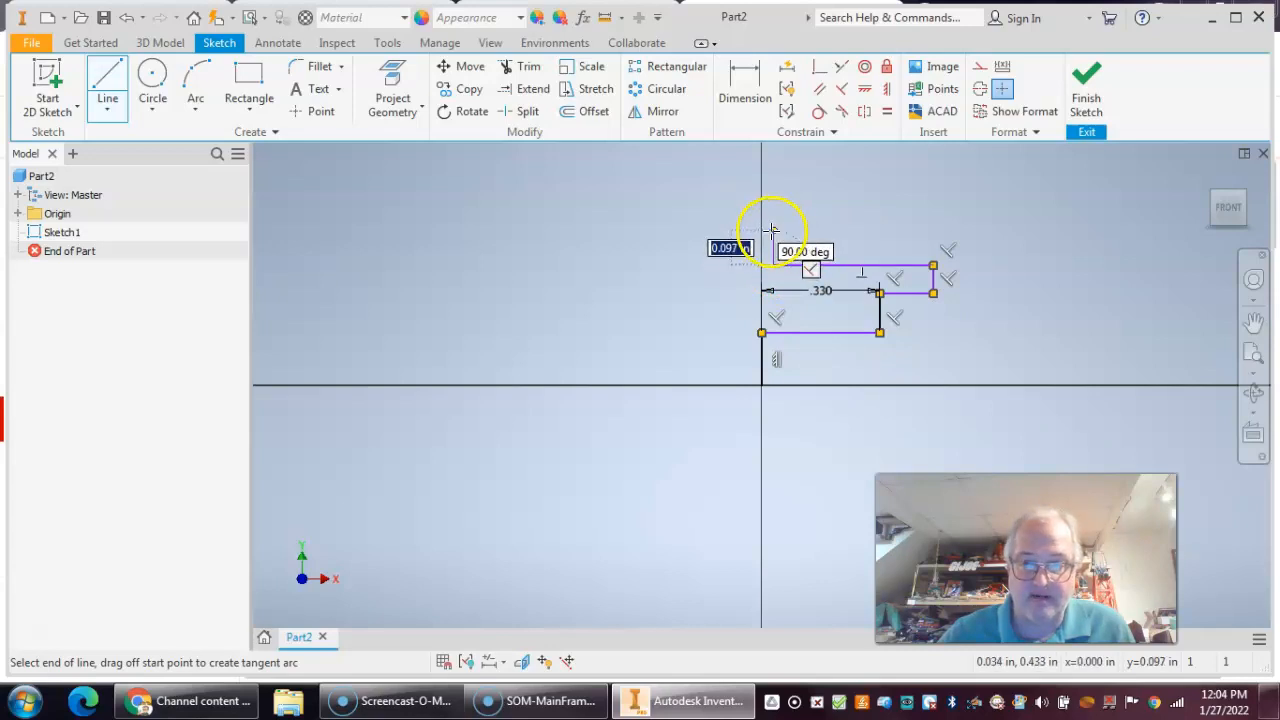
{"action": "left_click", "coordinate": [751, 231]}
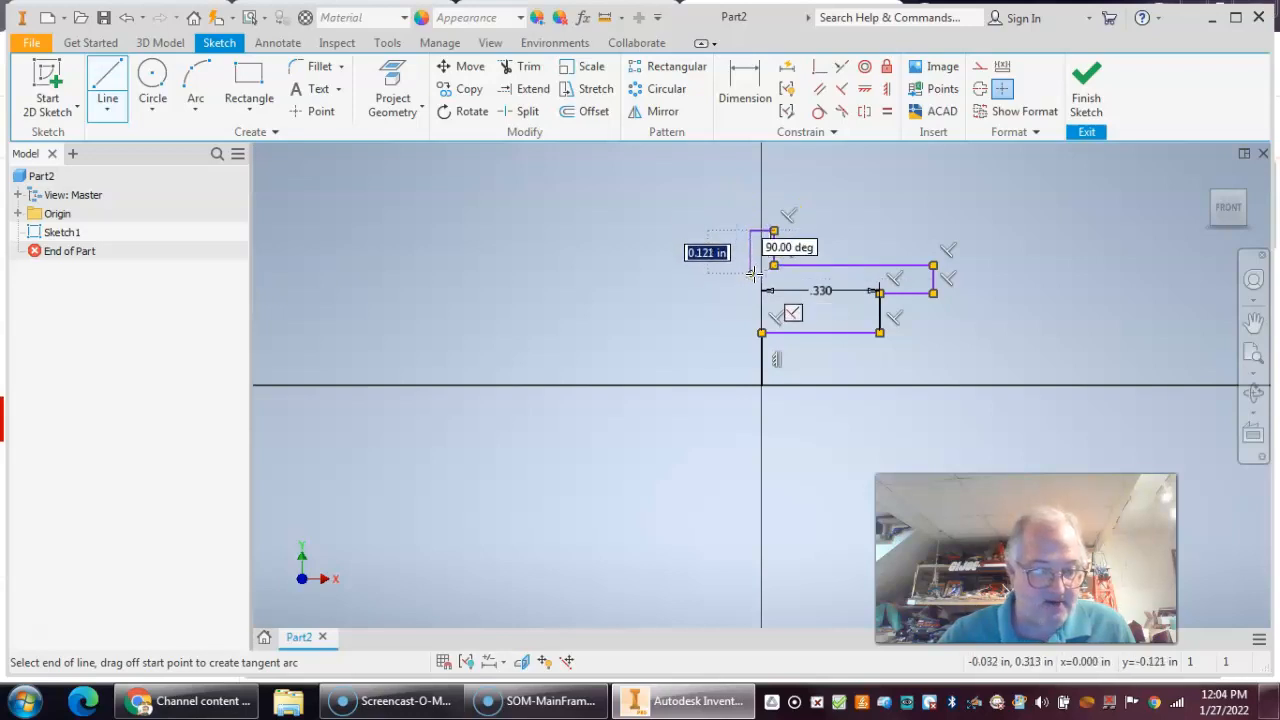
{"action": "left_click", "coordinate": [756, 254]}
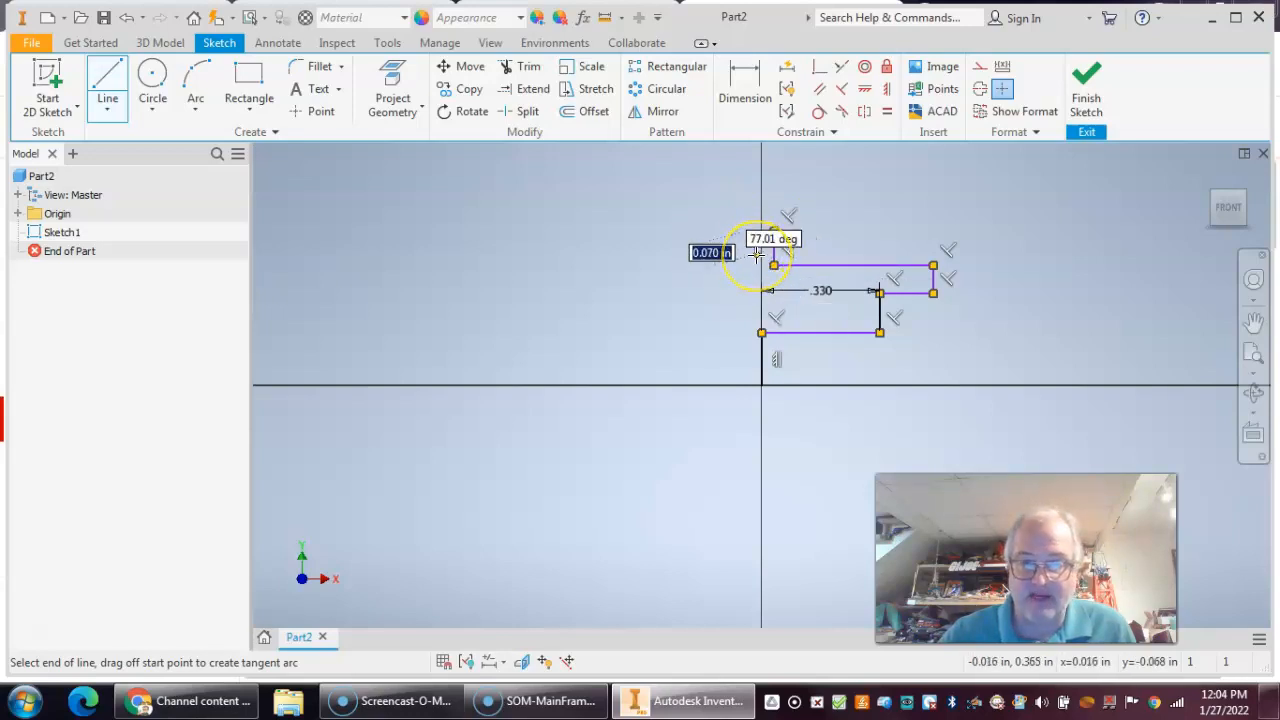
{"action": "left_click", "coordinate": [758, 253]}
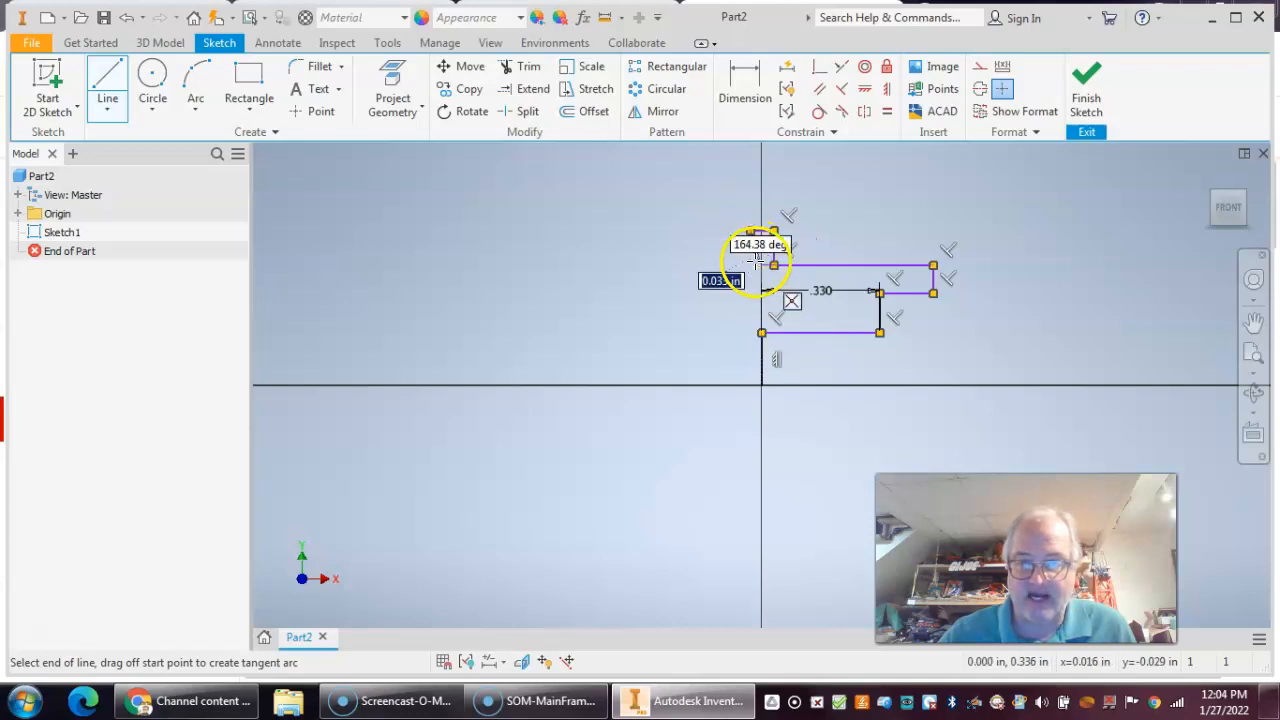
{"action": "scroll", "coordinate": [758, 256], "scroll_direction": "up", "scroll_amount": 4}
{"action": "right_click", "coordinate": [718, 283]}
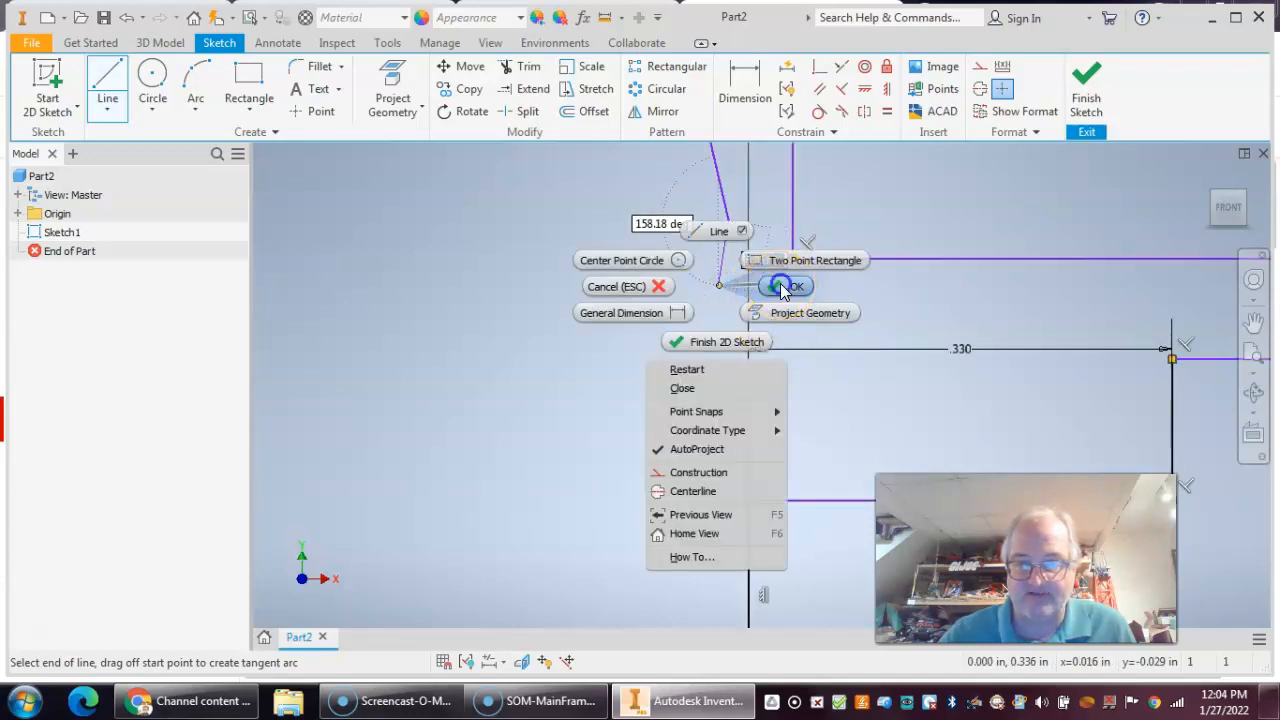
{"action": "left_click", "coordinate": [781, 285]}
{"action": "scroll", "coordinate": [782, 304], "scroll_direction": "down", "scroll_amount": 4}
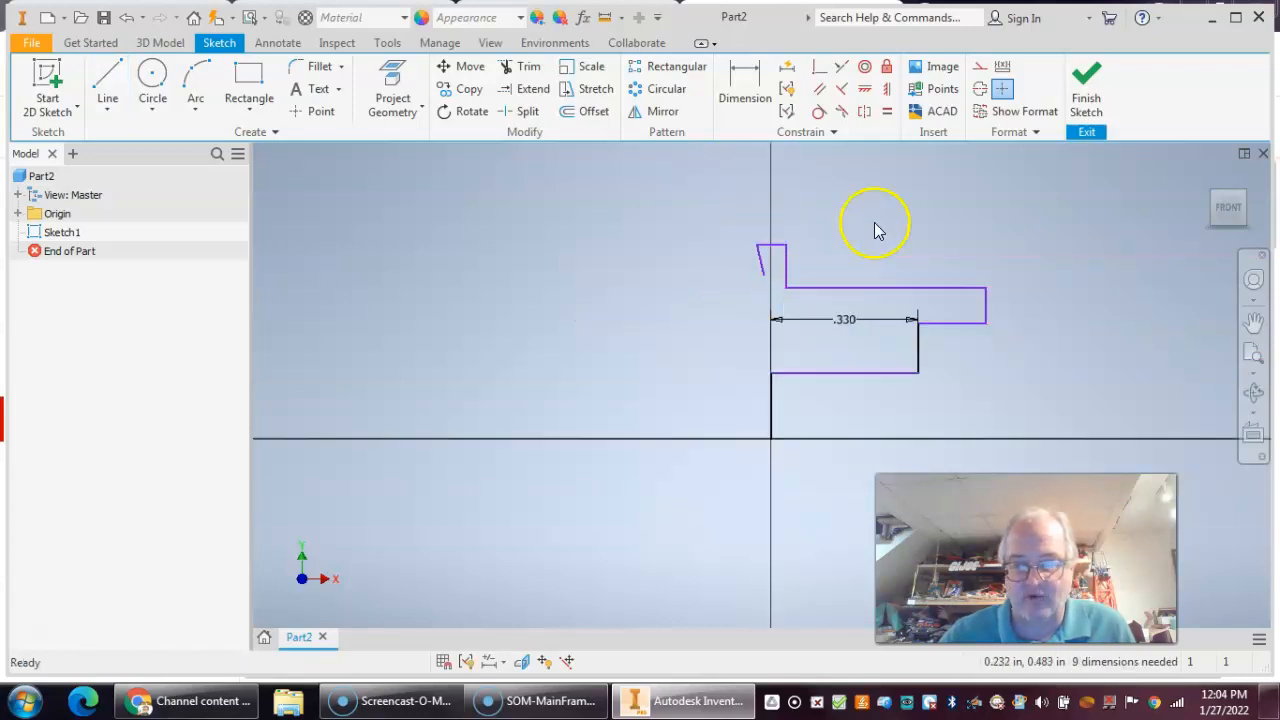
{"action": "middle_click_drag", "start_coordinate": [875, 231], "coordinate": [751, 249]}
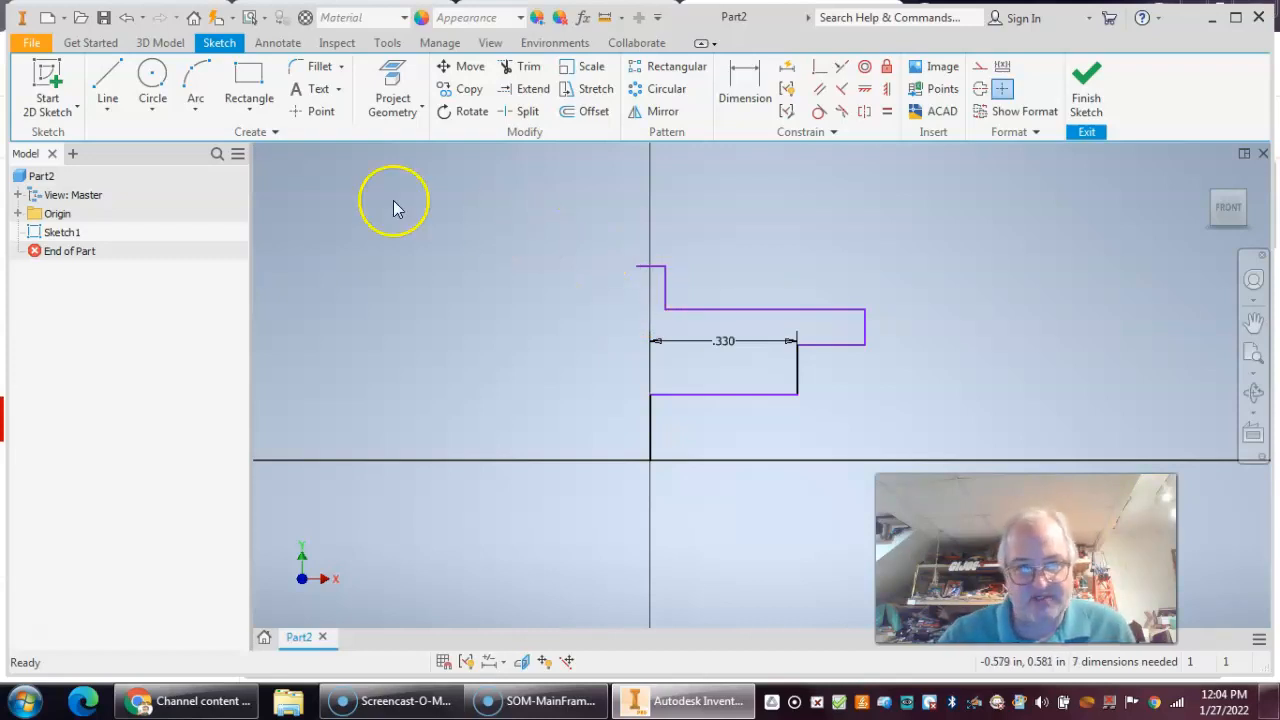
Step: Sketch a vertical line about 0.097 in down from the profile's open upper-left end to complete the narrow tab
{"action": "left_click", "coordinate": [102, 80]}
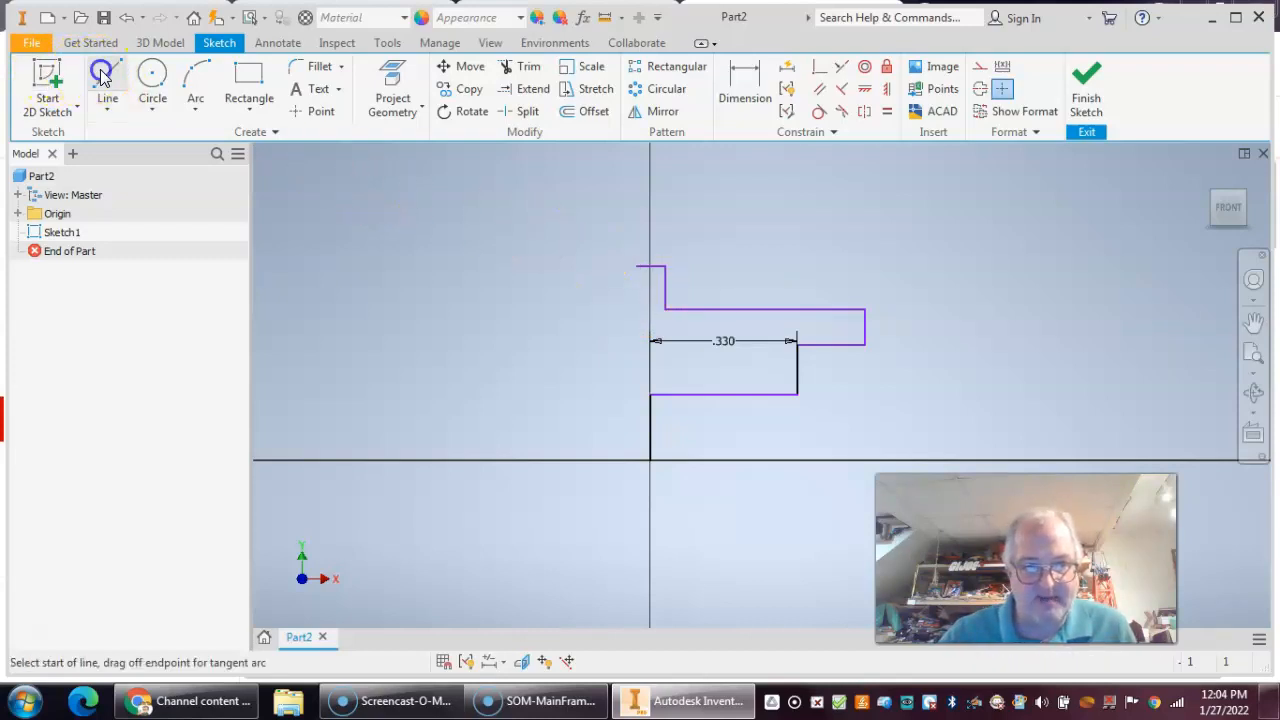
{"action": "left_click", "coordinate": [634, 266]}
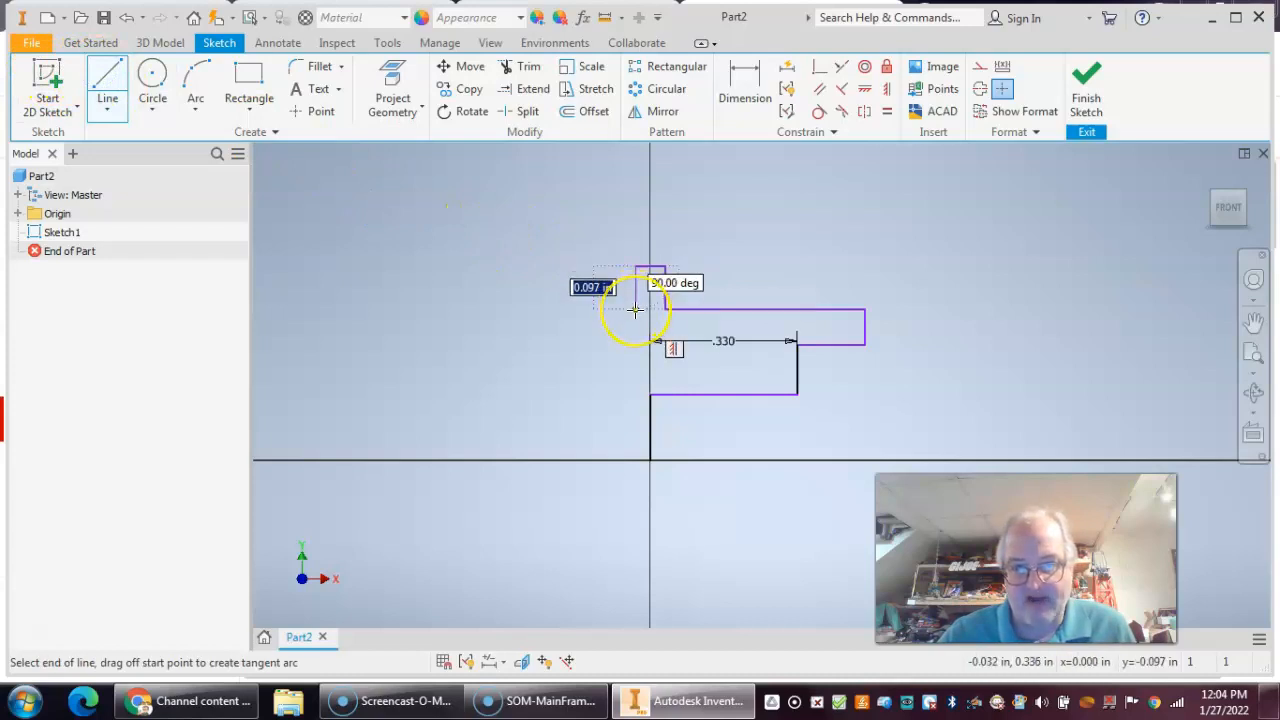
{"action": "right_click", "coordinate": [560, 327]}
{"action": "left_click", "coordinate": [625, 330]}
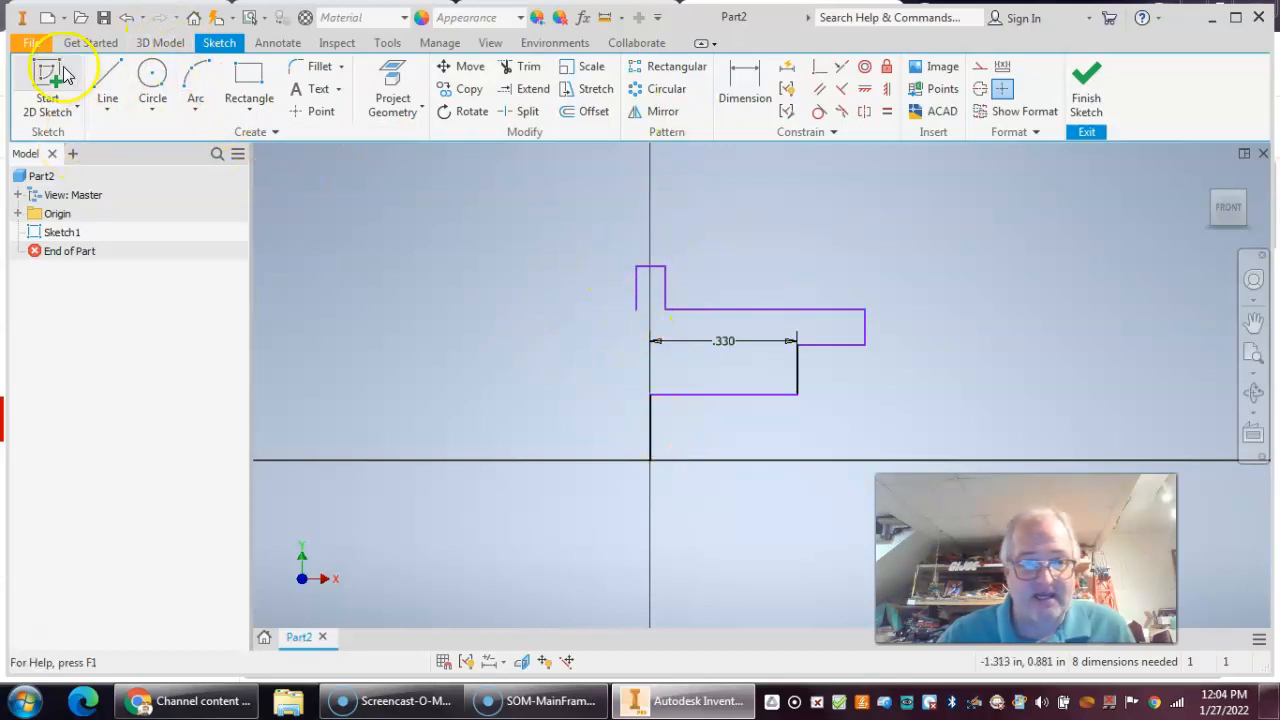
Step: Extend the profile from the tab's lower-left end about 0.445 in left, 0.04 in up, 0.056 in left and 0.122 in down
{"action": "left_click", "coordinate": [108, 82]}
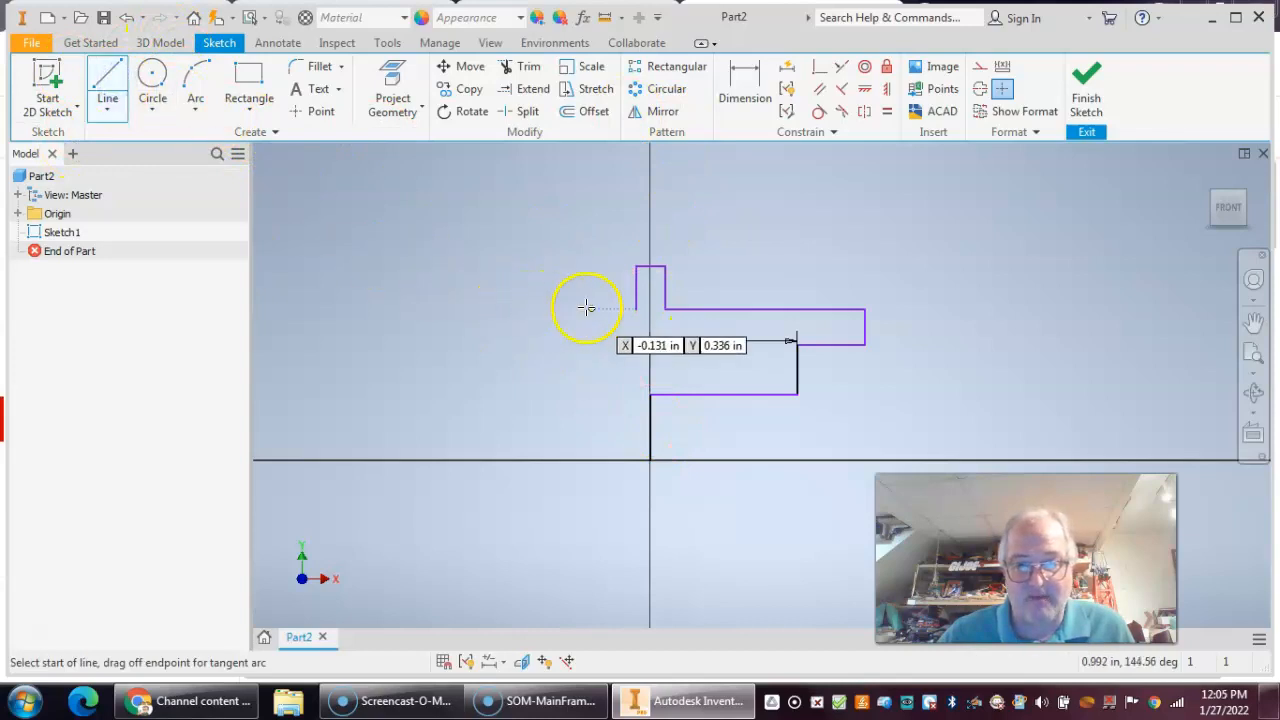
{"action": "left_click", "coordinate": [636, 310]}
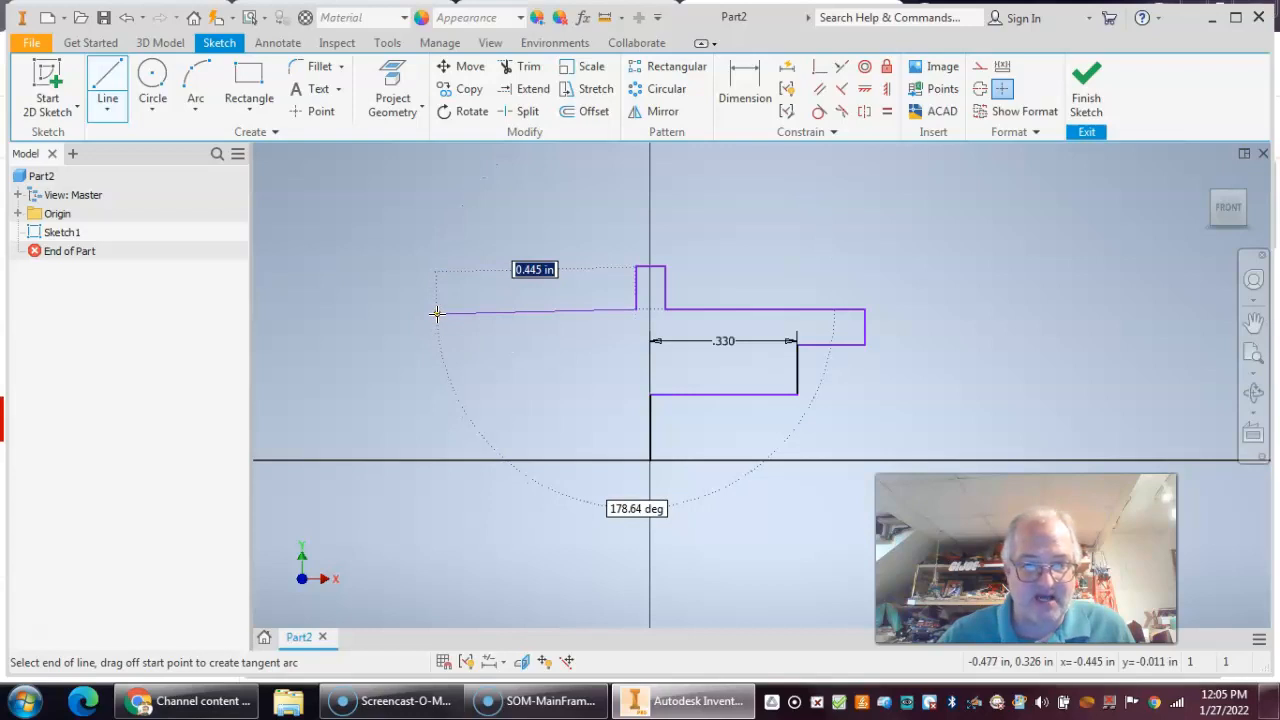
{"action": "left_click", "coordinate": [437, 313]}
{"action": "left_click", "coordinate": [437, 297]}
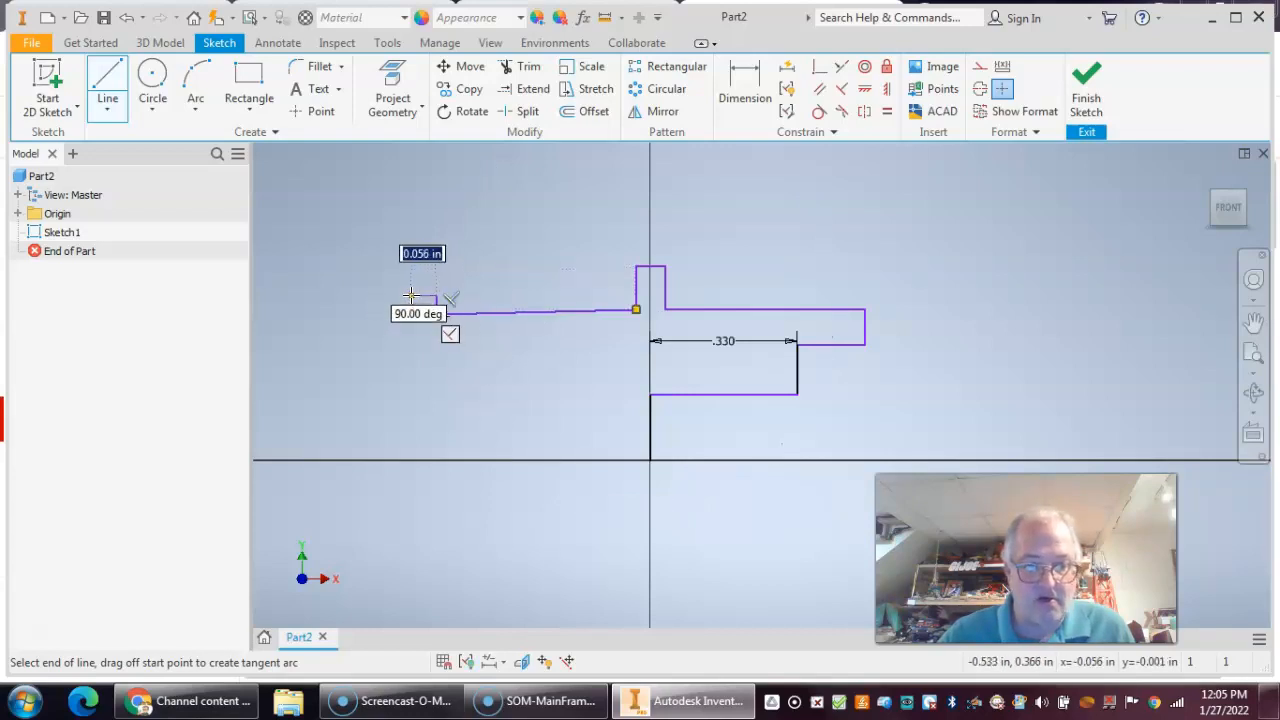
{"action": "left_click", "coordinate": [411, 296]}
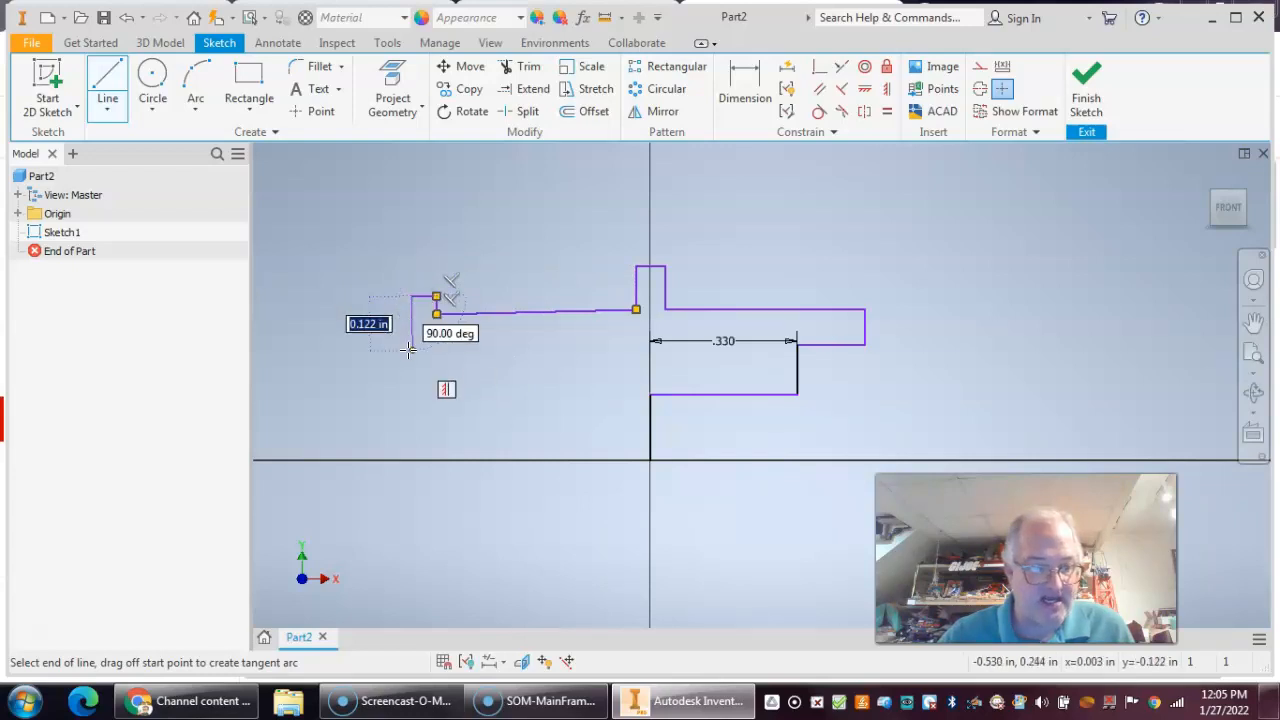
{"action": "left_click", "coordinate": [410, 348]}
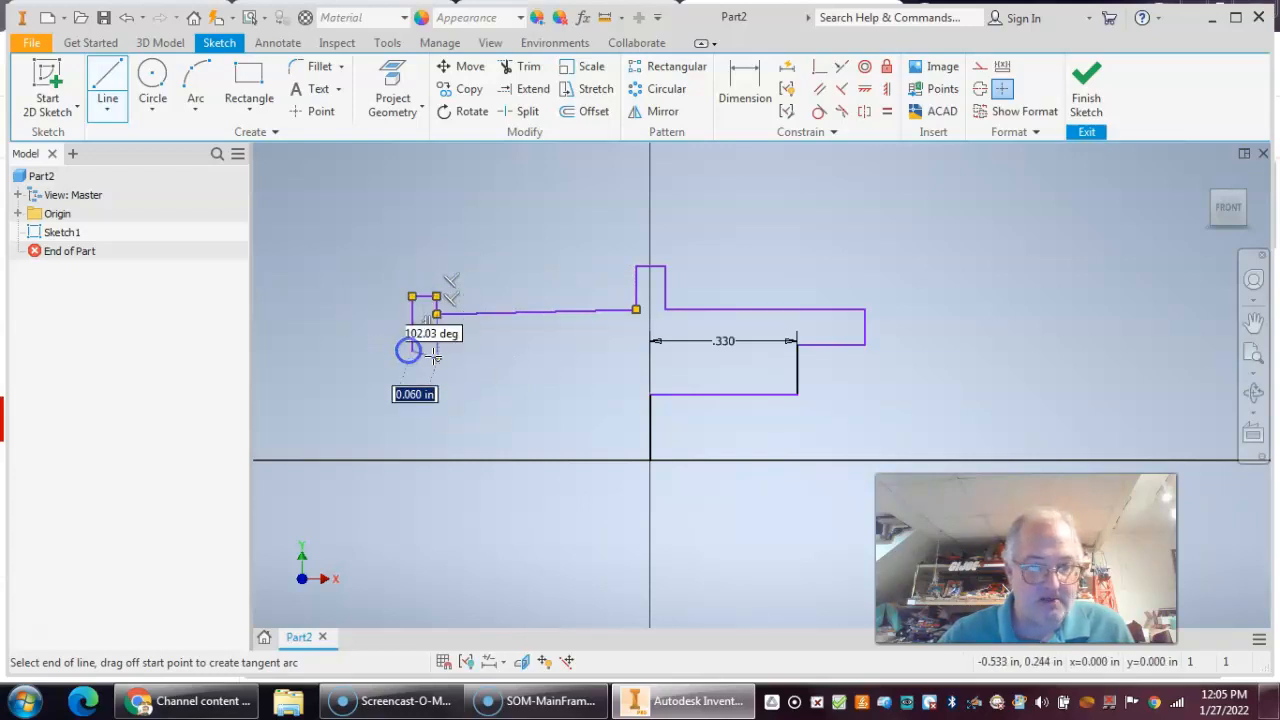
Step: Close the profile at the origin with lines about 0.28 in right, 0.067 in down, 0.178 in right, down to the horizontal axis and across
{"action": "left_click", "coordinate": [537, 348]}
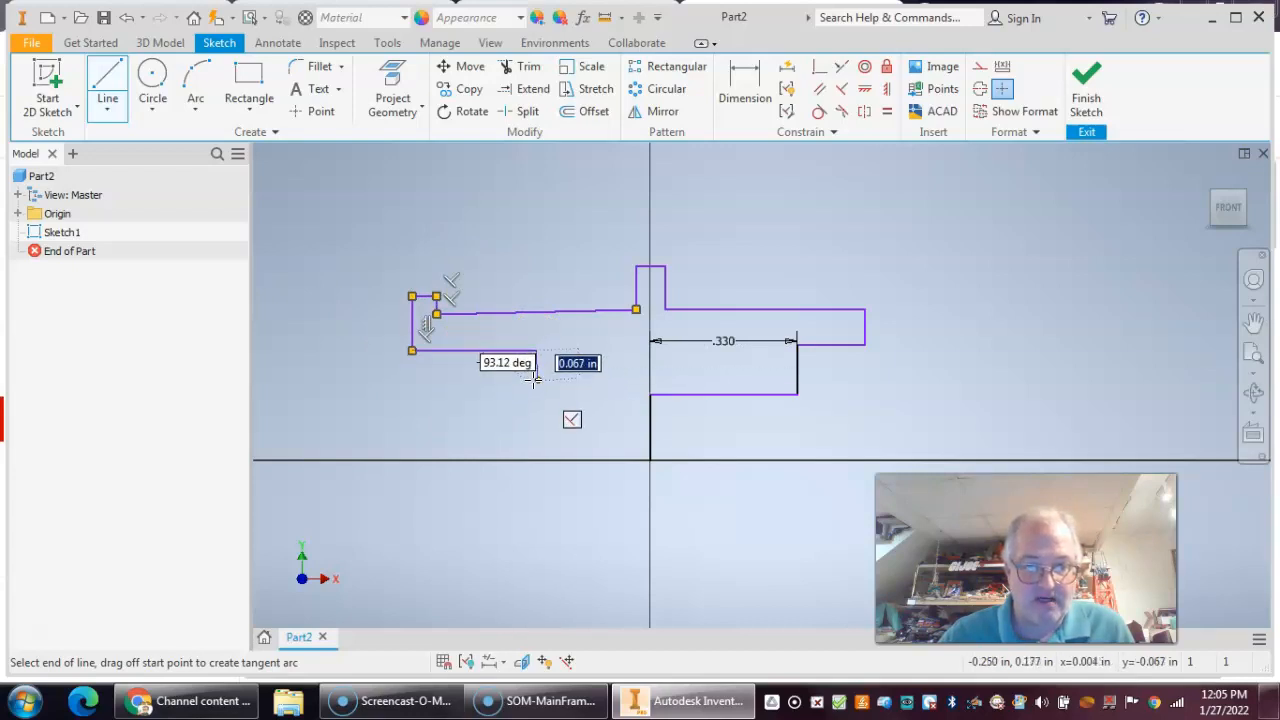
{"action": "left_click", "coordinate": [537, 378]}
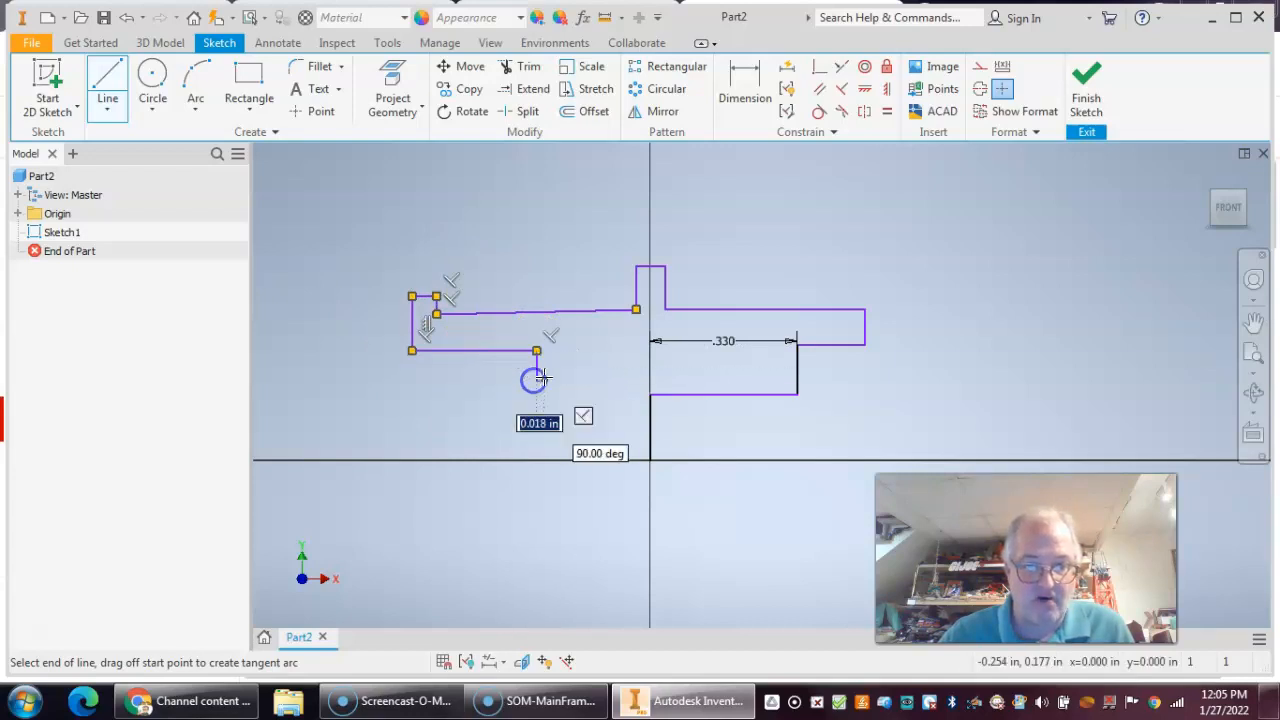
{"action": "left_click", "coordinate": [616, 381]}
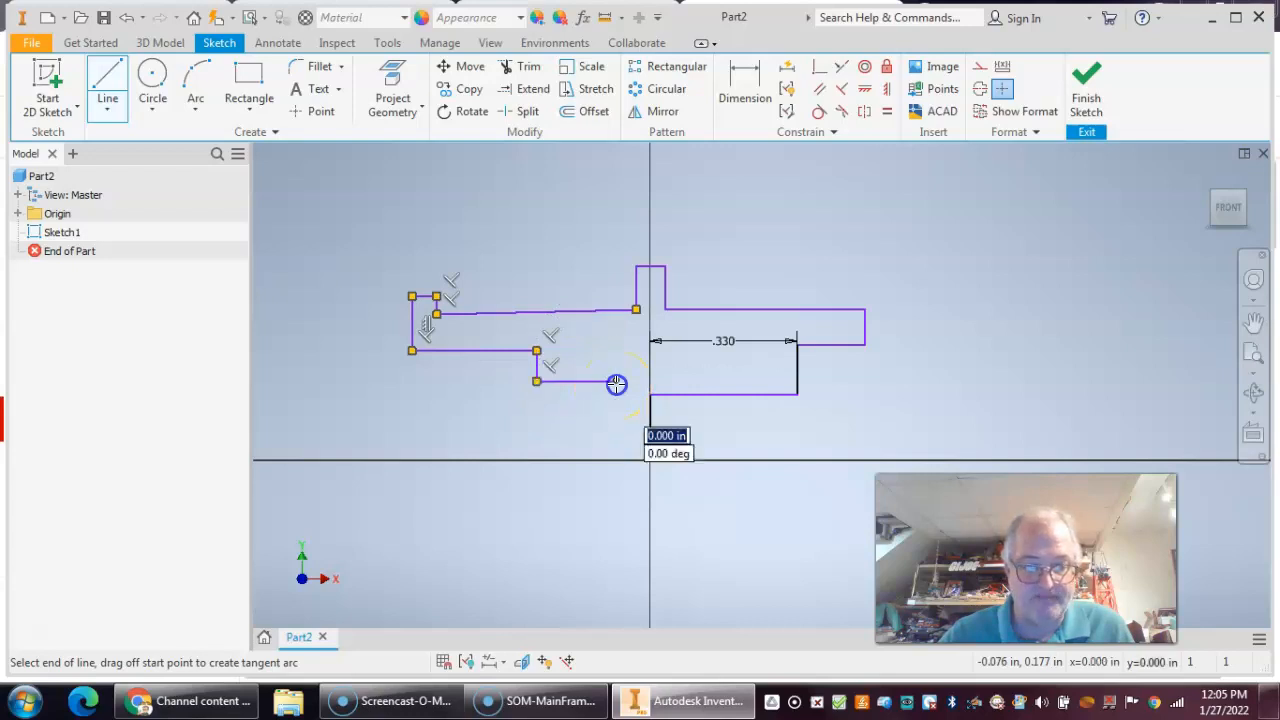
{"action": "left_click", "coordinate": [614, 461]}
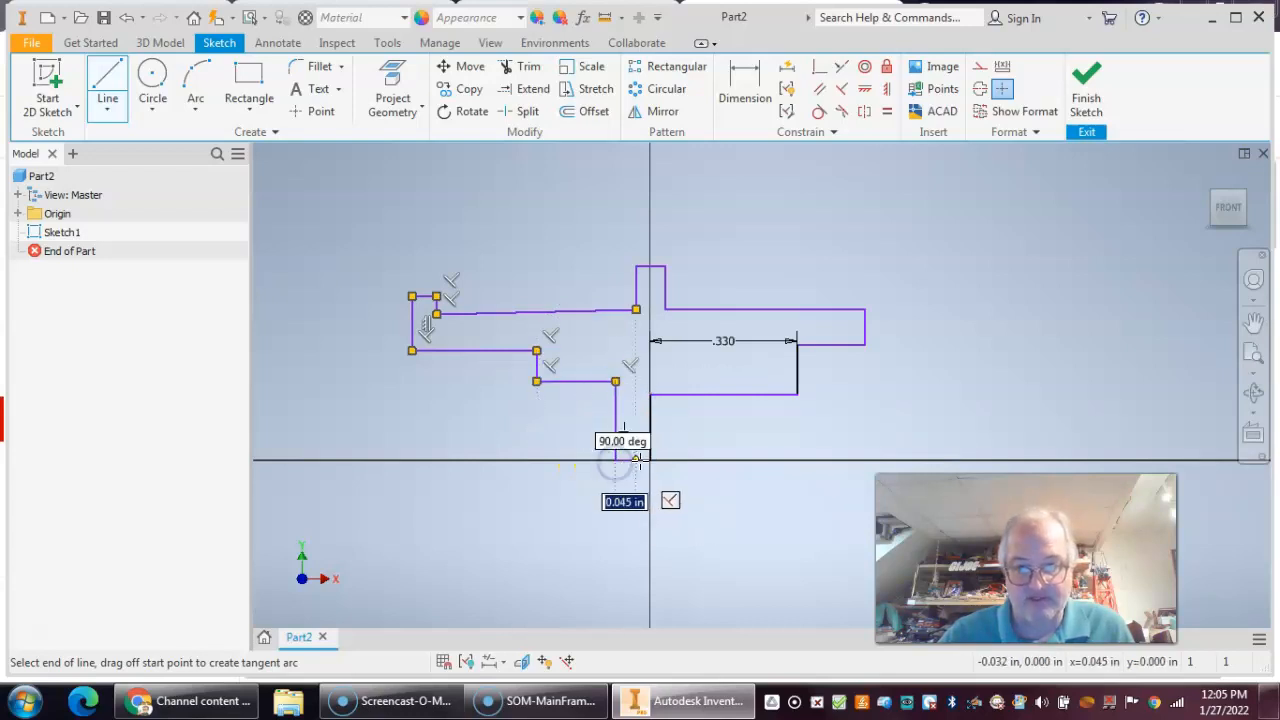
{"action": "left_click", "coordinate": [650, 460]}
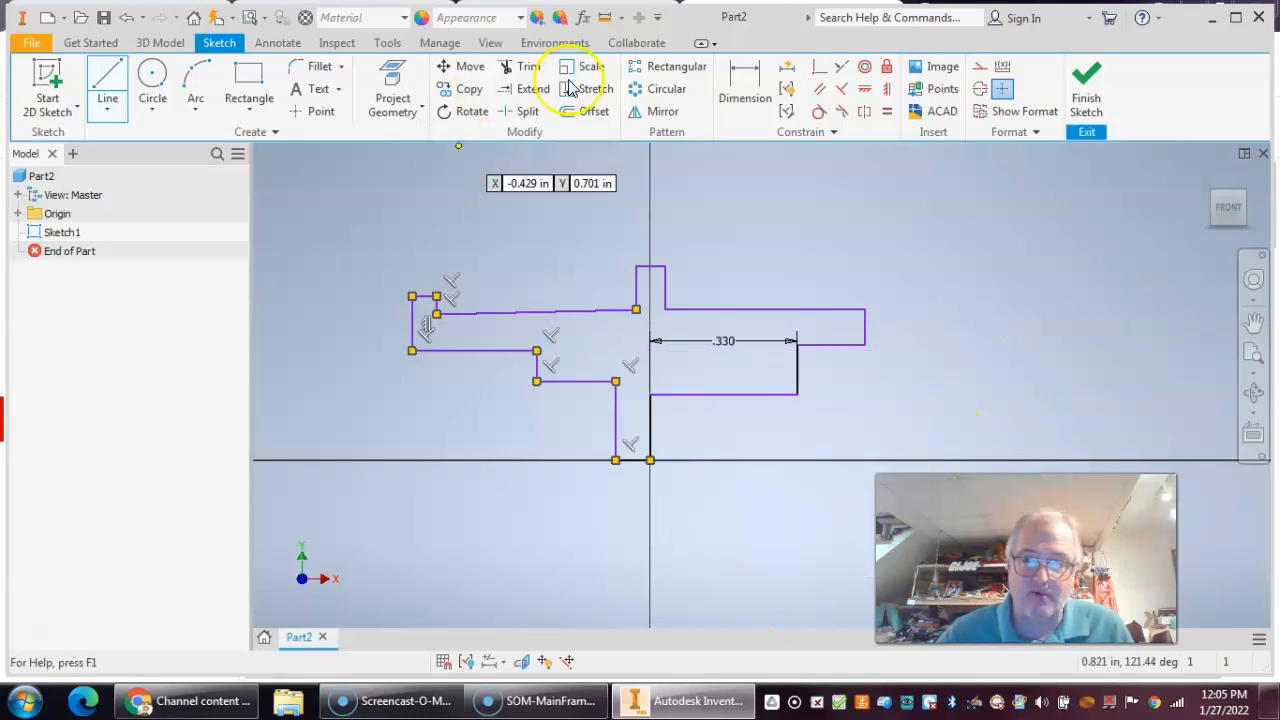
Step: Dimension the short horizontal edge beyond the .330 in segment on the profile's right side at .05 in
{"action": "left_click", "coordinate": [745, 90]}
{"action": "left_click", "coordinate": [827, 353]}
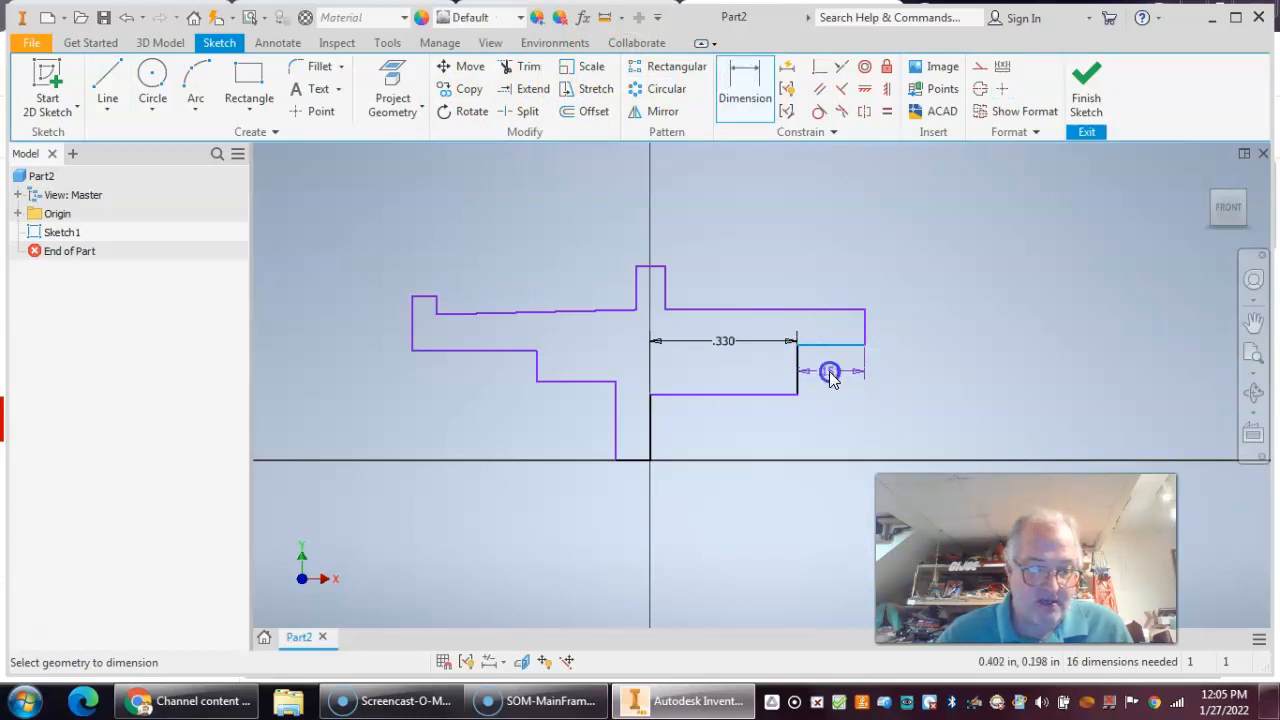
{"action": "left_click", "coordinate": [830, 373]}
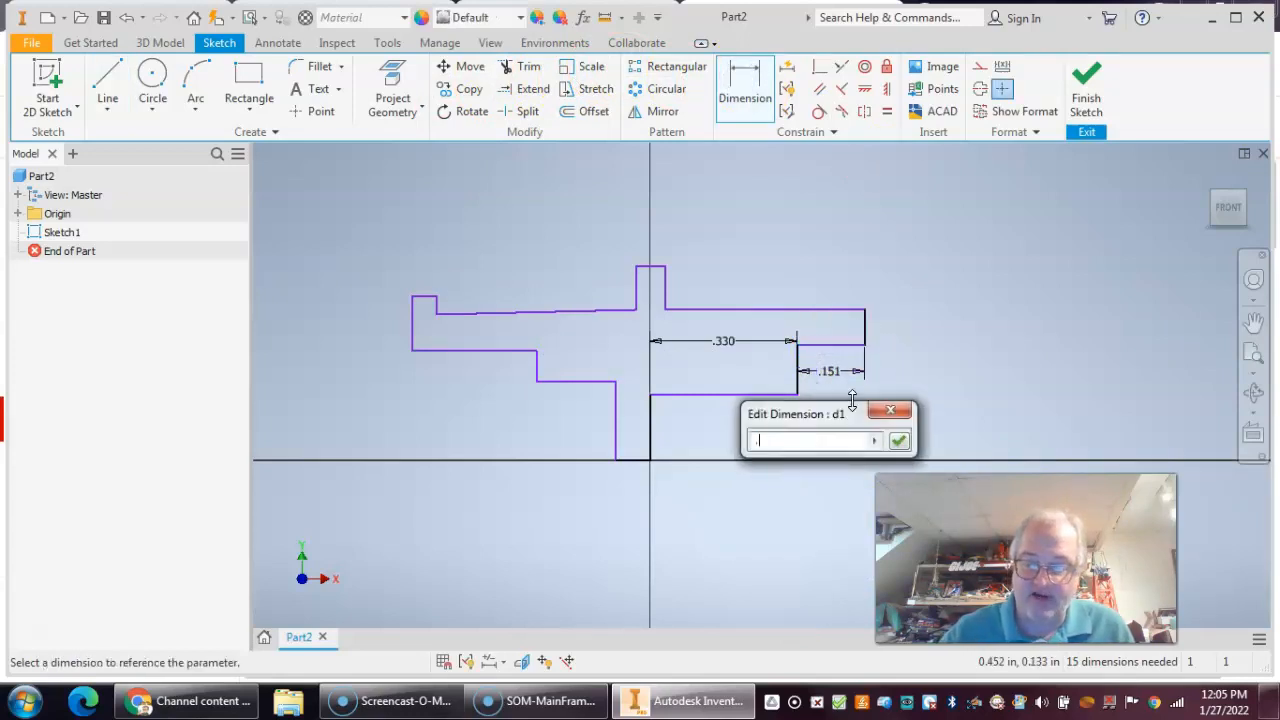
{"action": "type", "text": ".05"}
{"action": "key", "text": "Return"}
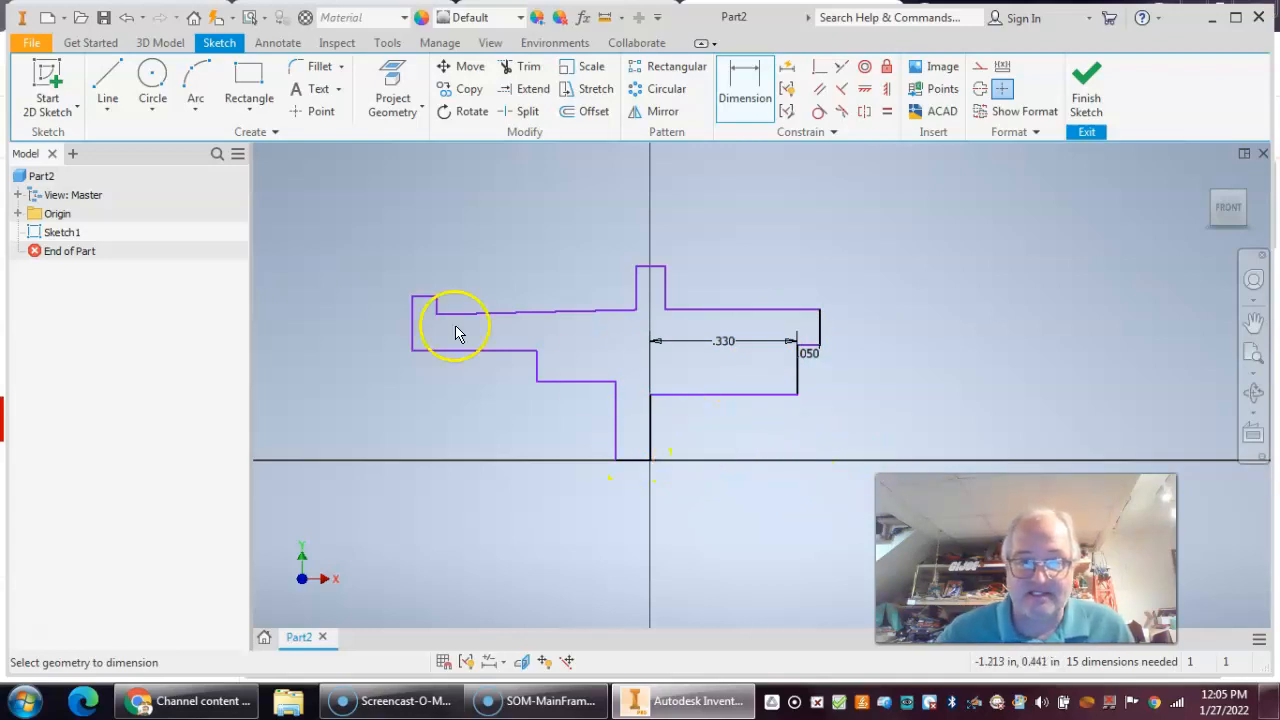
Step: Dimension the height of the .330 in horizontal edge above the horizontal axis, setting it to .19/2 in
{"action": "left_click", "coordinate": [733, 396]}
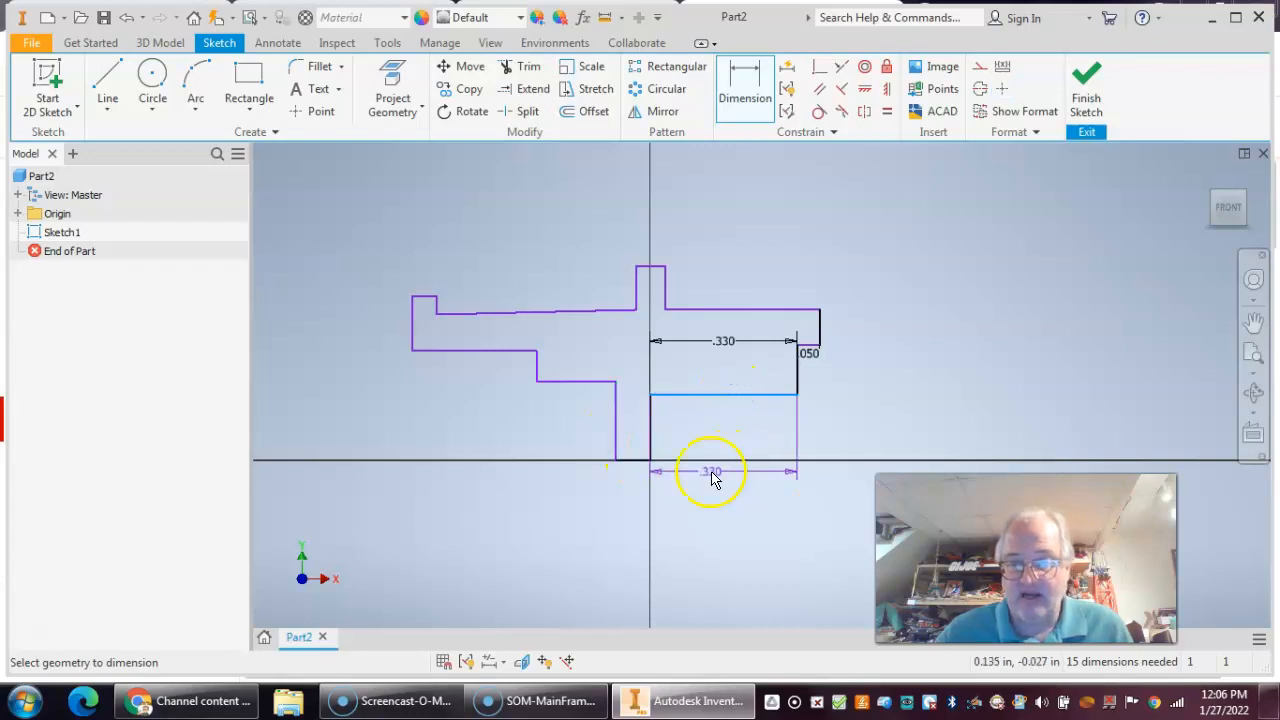
{"action": "left_click", "coordinate": [636, 461]}
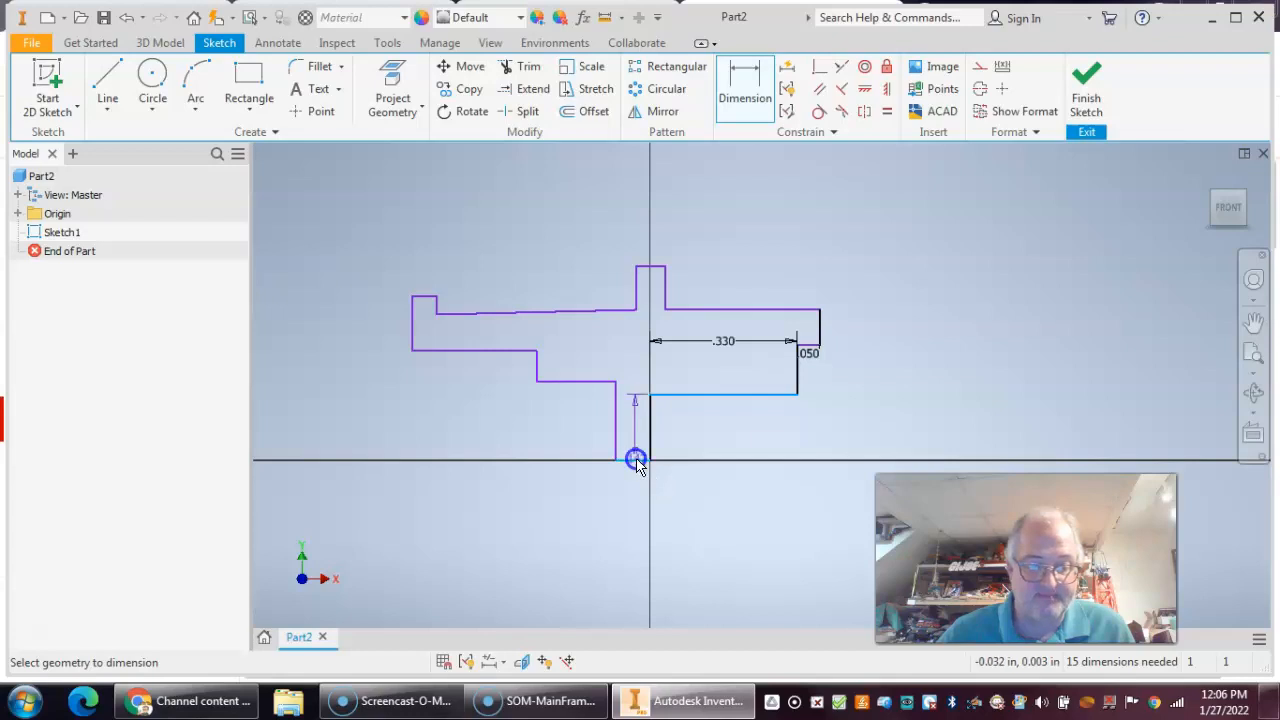
{"action": "left_click", "coordinate": [940, 445]}
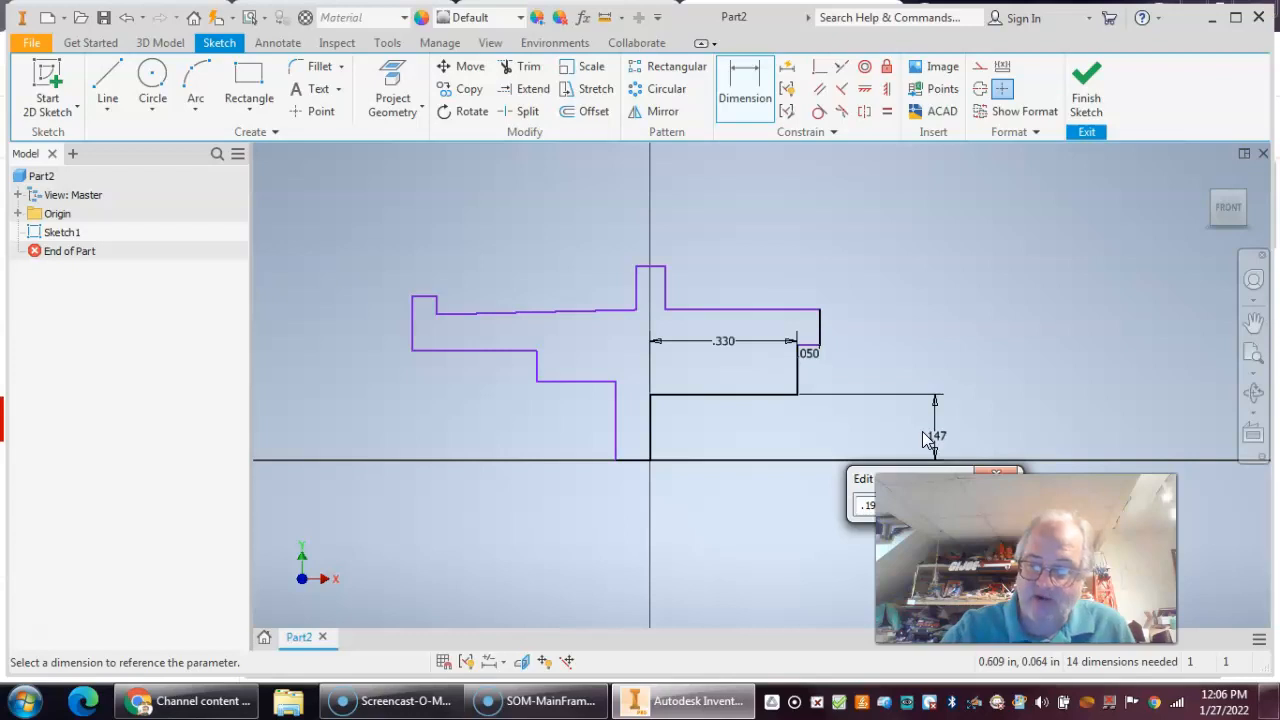
{"action": "type", "text": "/2"}
{"action": "key", "text": "Return"}
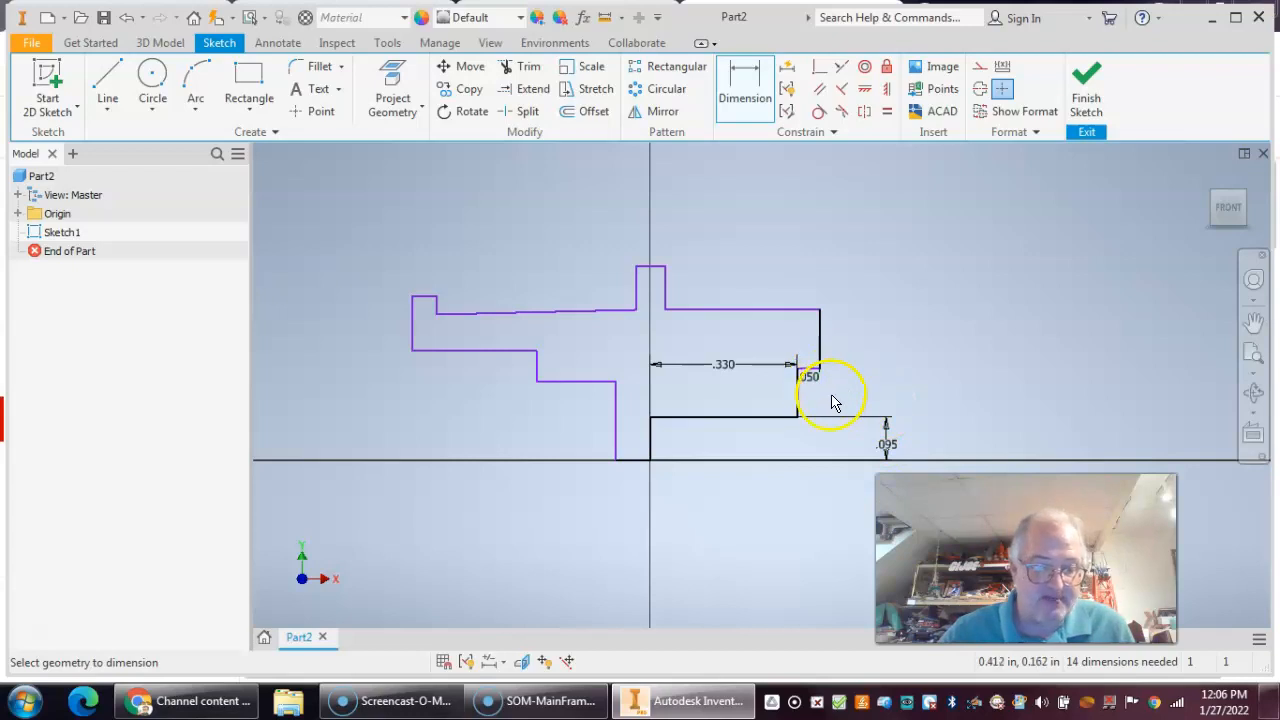
Step: Dimension the height of the short .050 in edge above the horizontal axis, setting it to .125 in
{"action": "left_click", "coordinate": [808, 367]}
{"action": "left_click", "coordinate": [644, 459]}
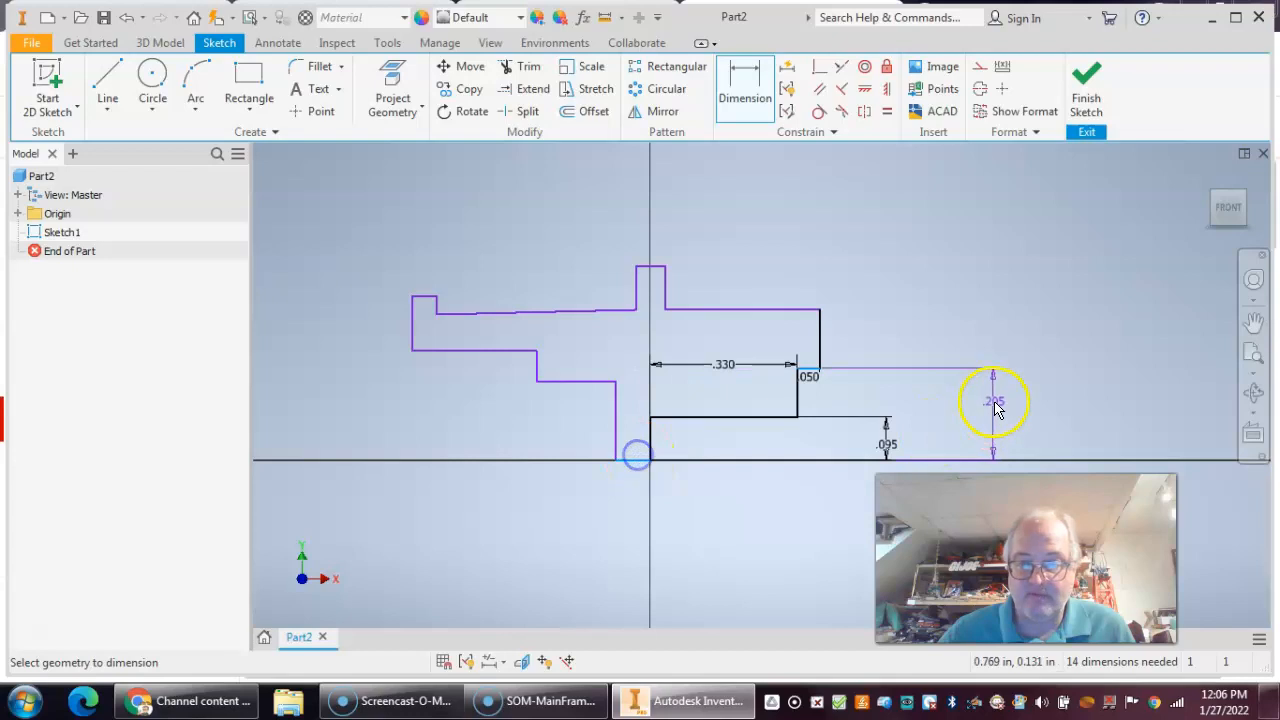
{"action": "left_click", "coordinate": [950, 405]}
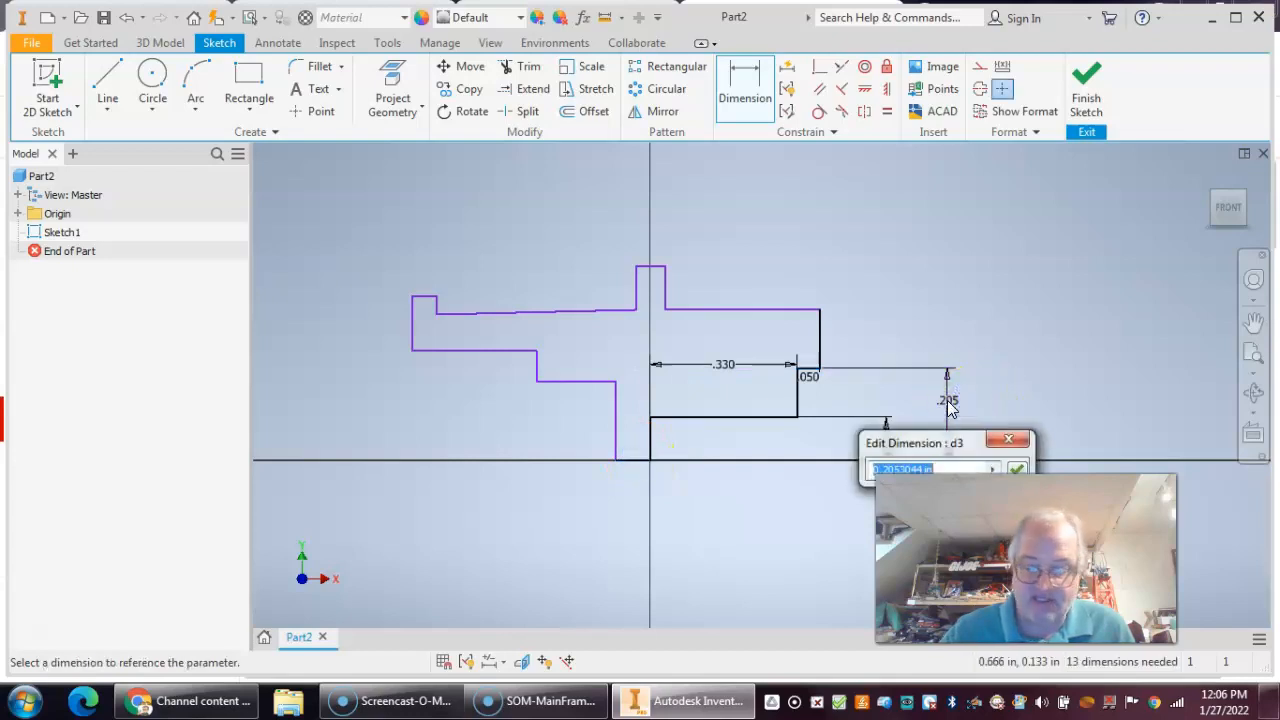
{"action": "type", "text": ".125"}
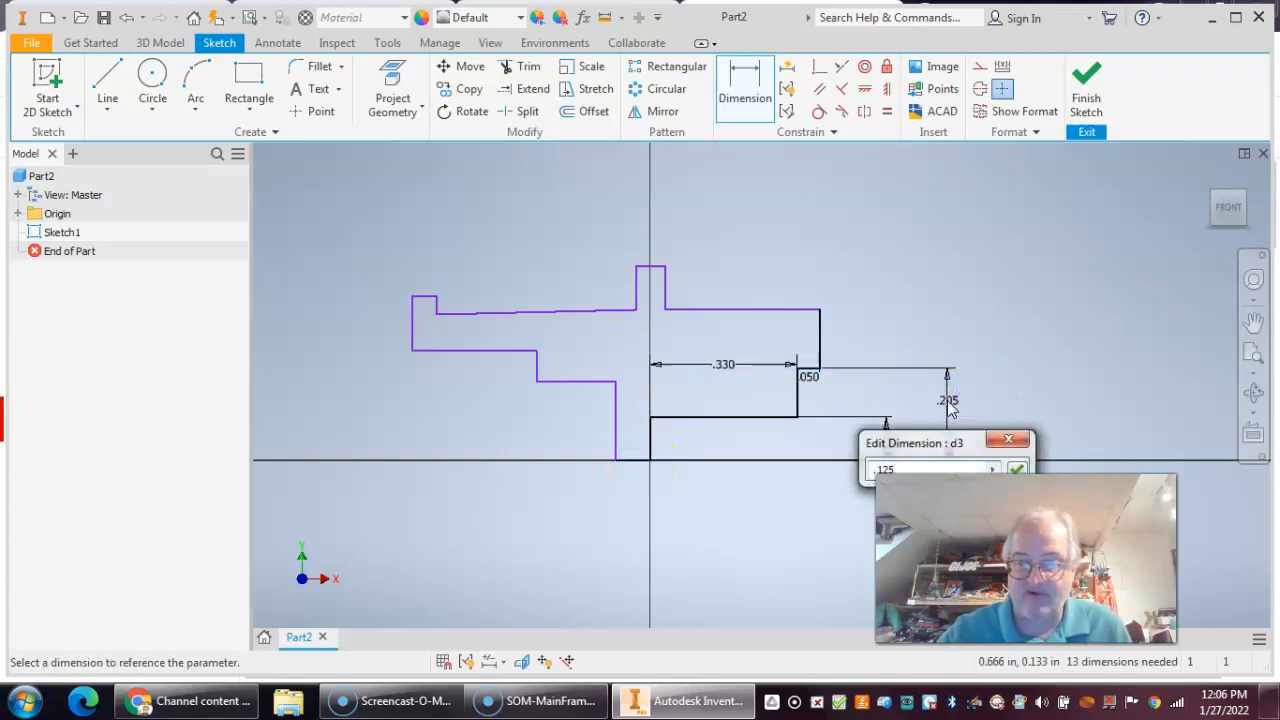
{"action": "key", "text": "Return"}
{"action": "left_click", "coordinate": [958, 388]}
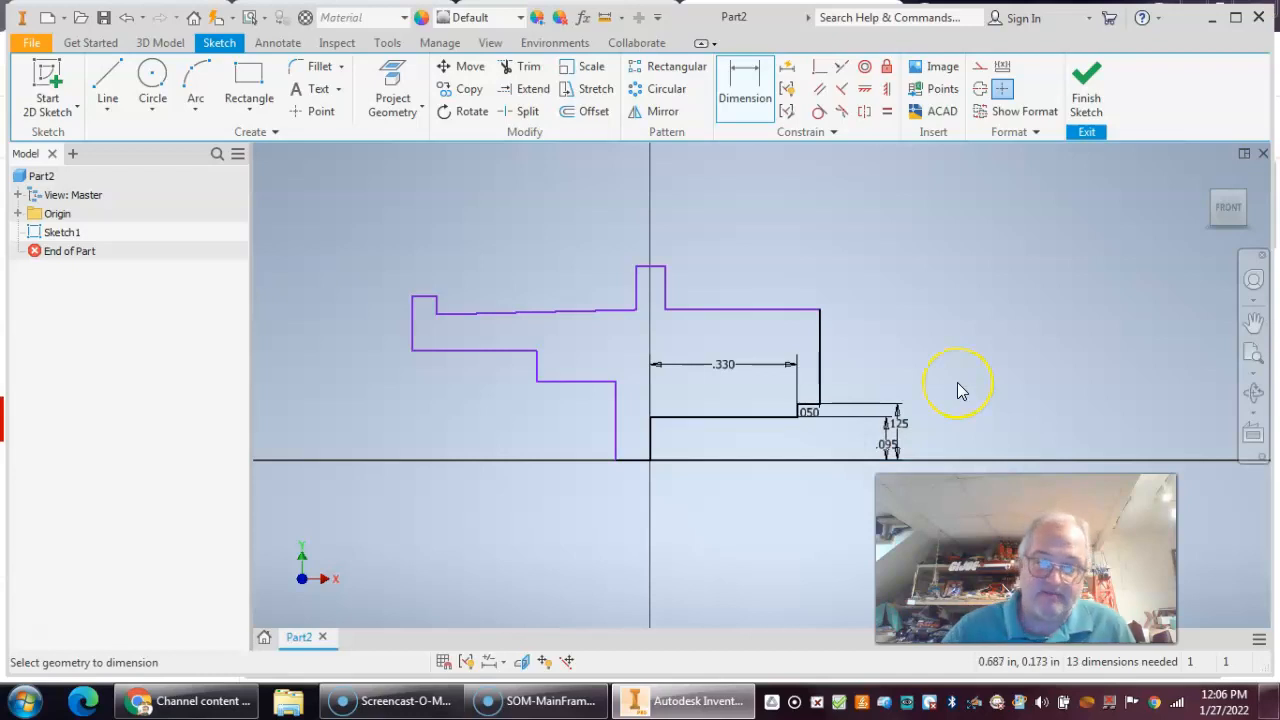
{"action": "left_click", "coordinate": [972, 394]}
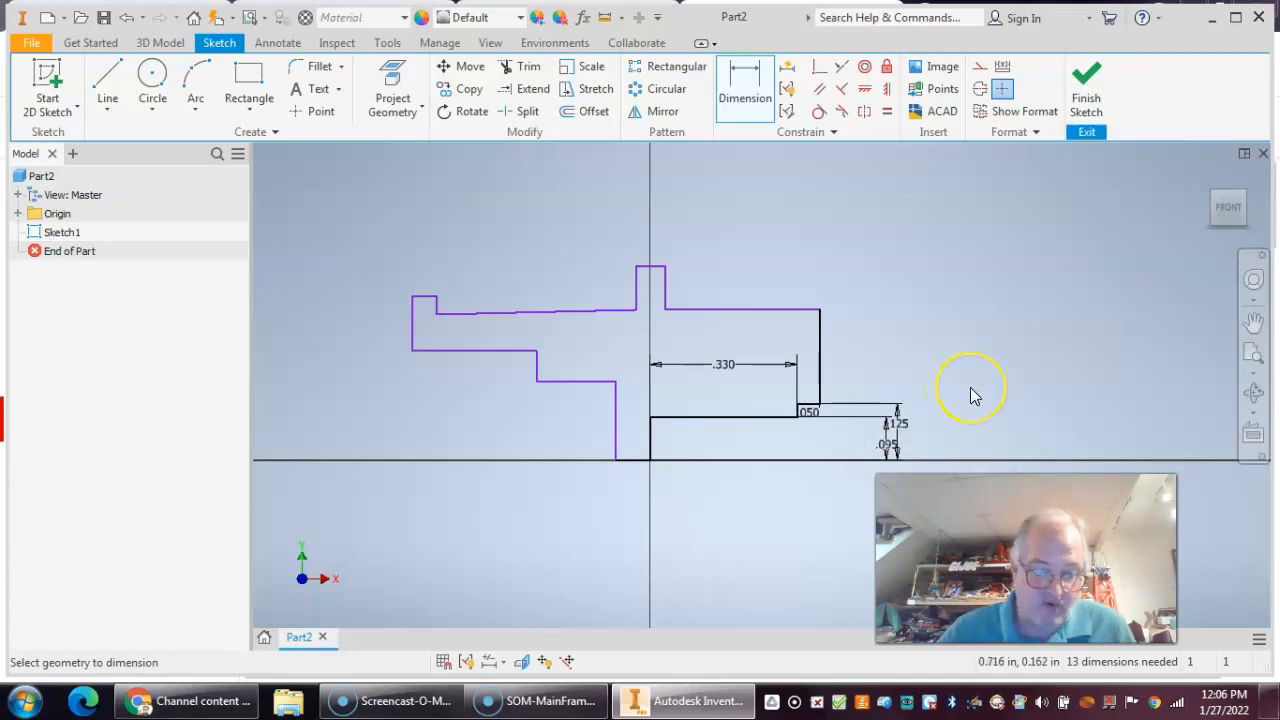
Step: Dimension the height of the upper horizontal edge right of the narrow tab above the axis, setting it to .145 in
{"action": "left_click", "coordinate": [636, 468]}
{"action": "left_click", "coordinate": [777, 309]}
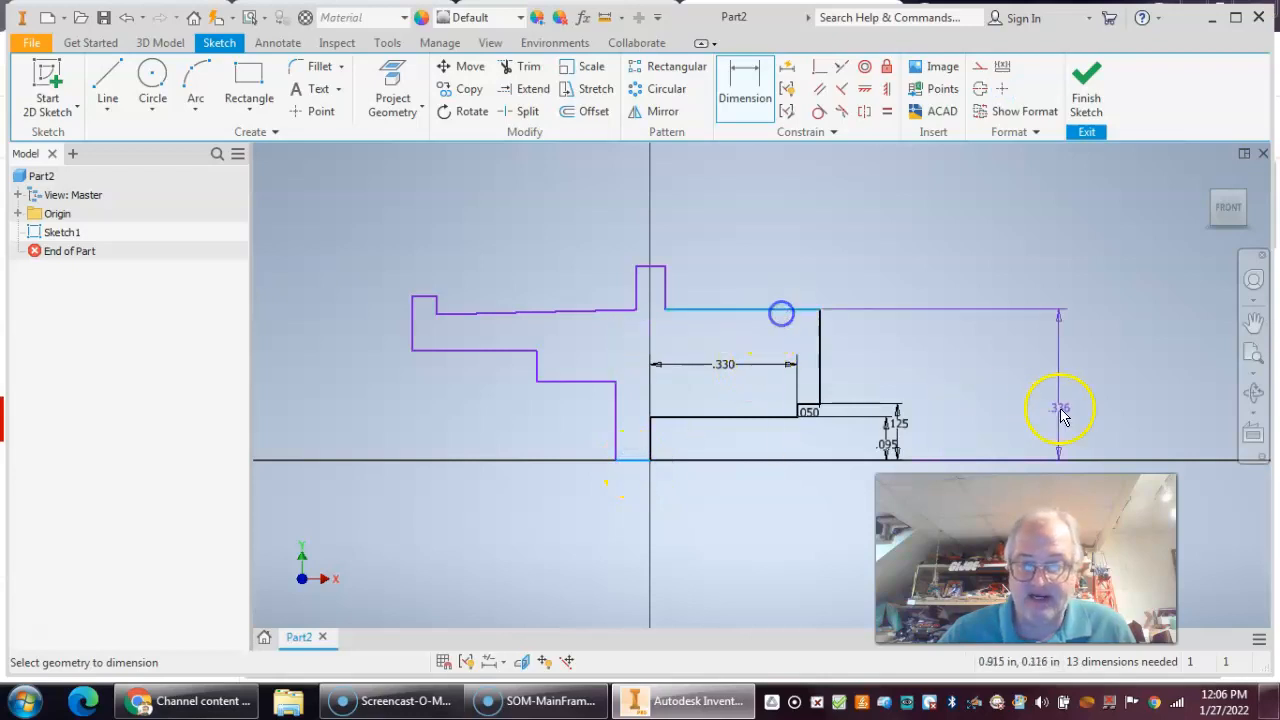
{"action": "left_click", "coordinate": [967, 415]}
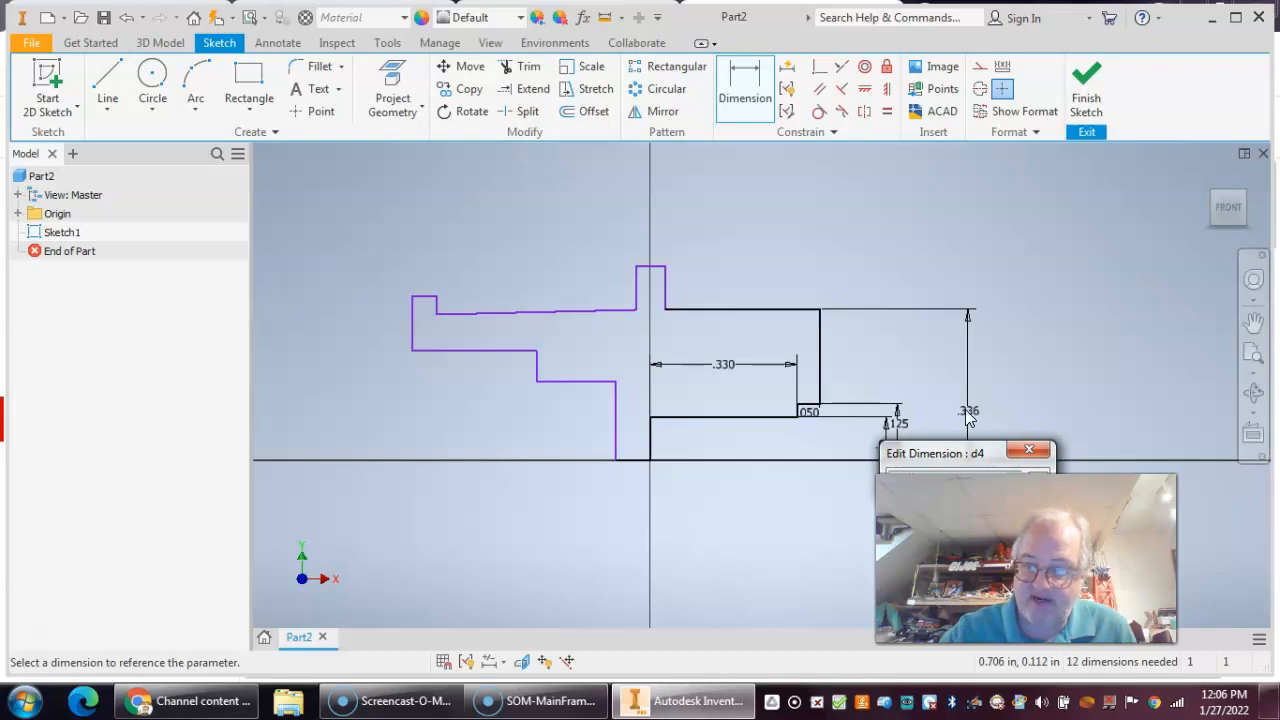
{"action": "key", "text": "Return"}
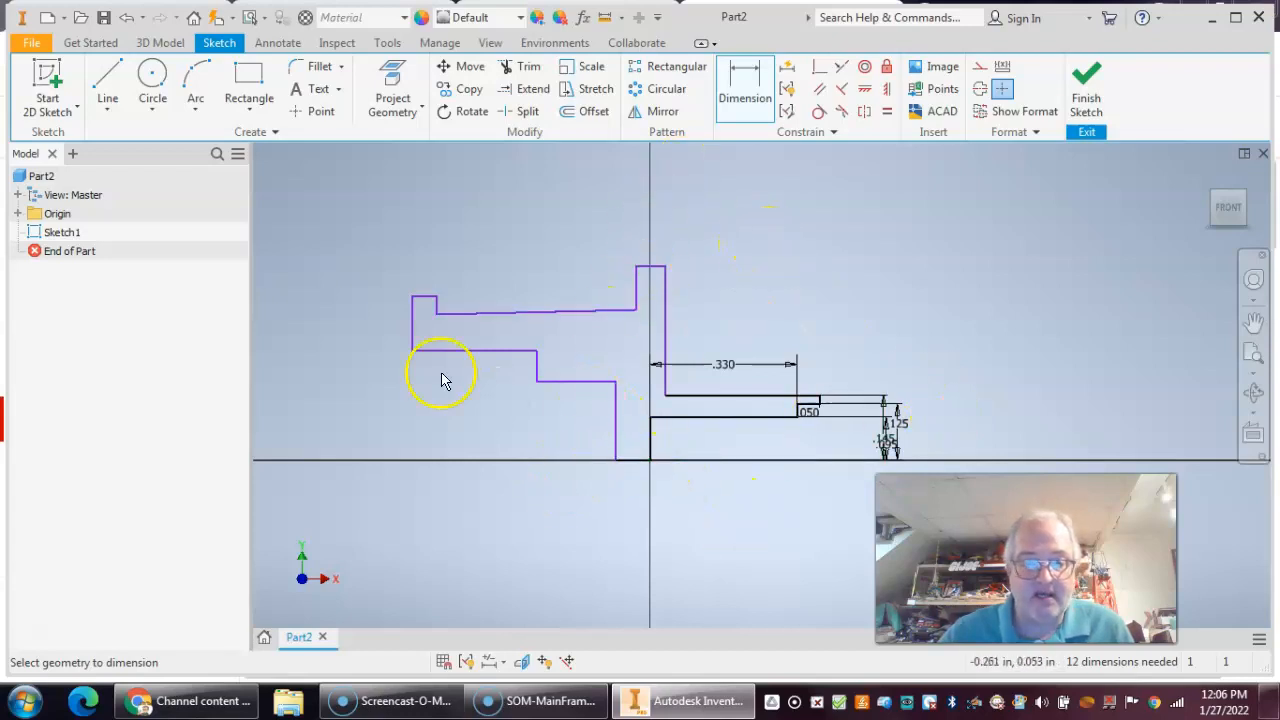
Step: Try to set the narrow tab's top edge .4/2 in above the horizontal axis, and undo that dimension
{"action": "left_click", "coordinate": [651, 272]}
{"action": "left_click", "coordinate": [628, 458]}
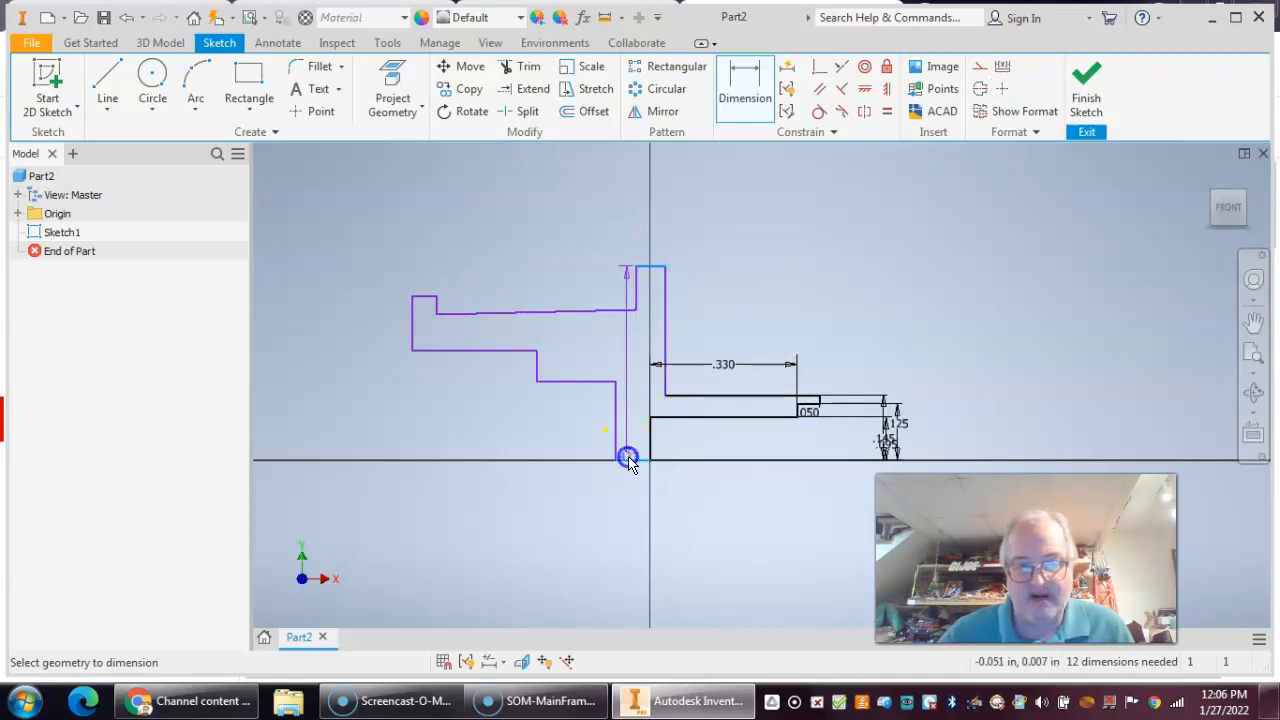
{"action": "left_click", "coordinate": [308, 371]}
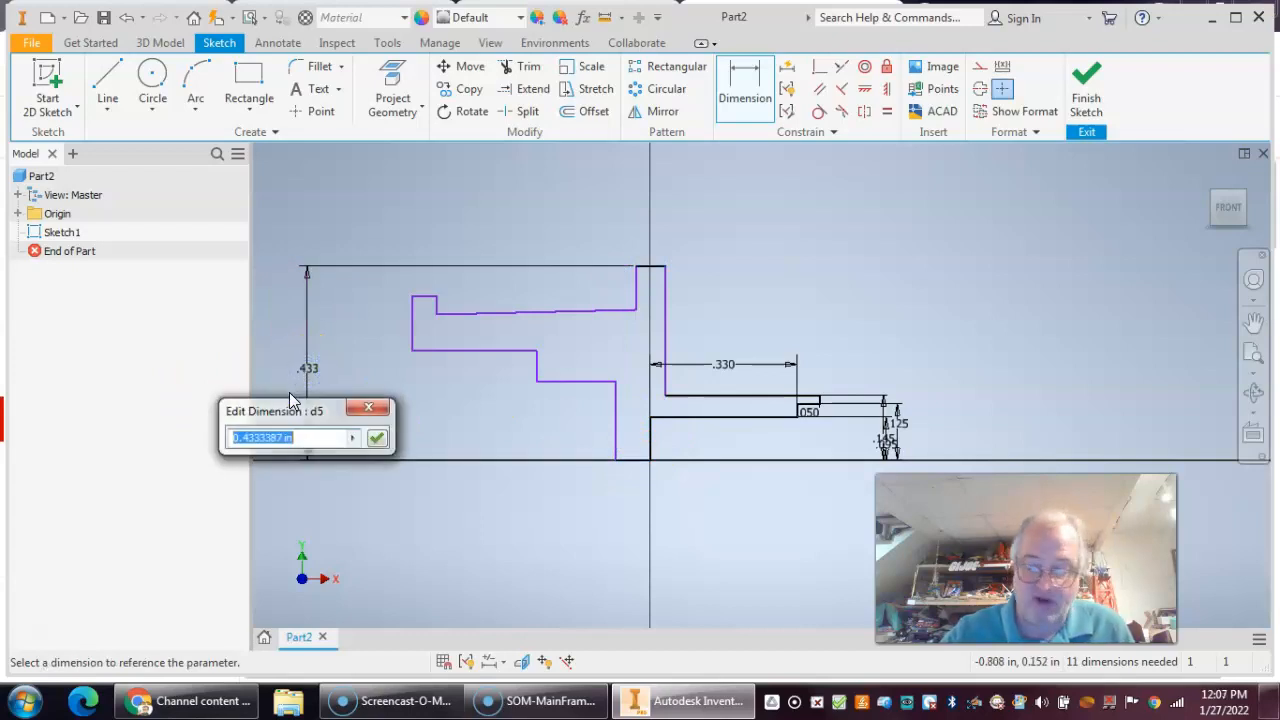
{"action": "type", "text": ".4/2"}
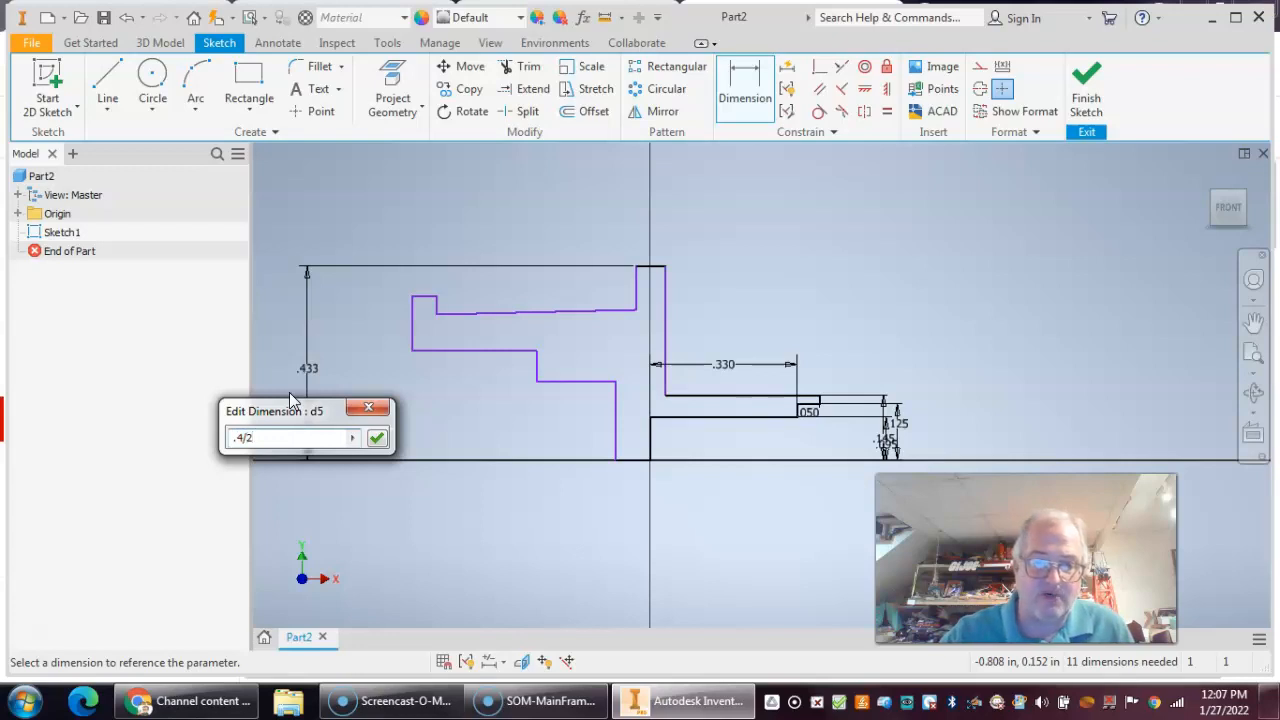
{"action": "key", "text": "Return"}
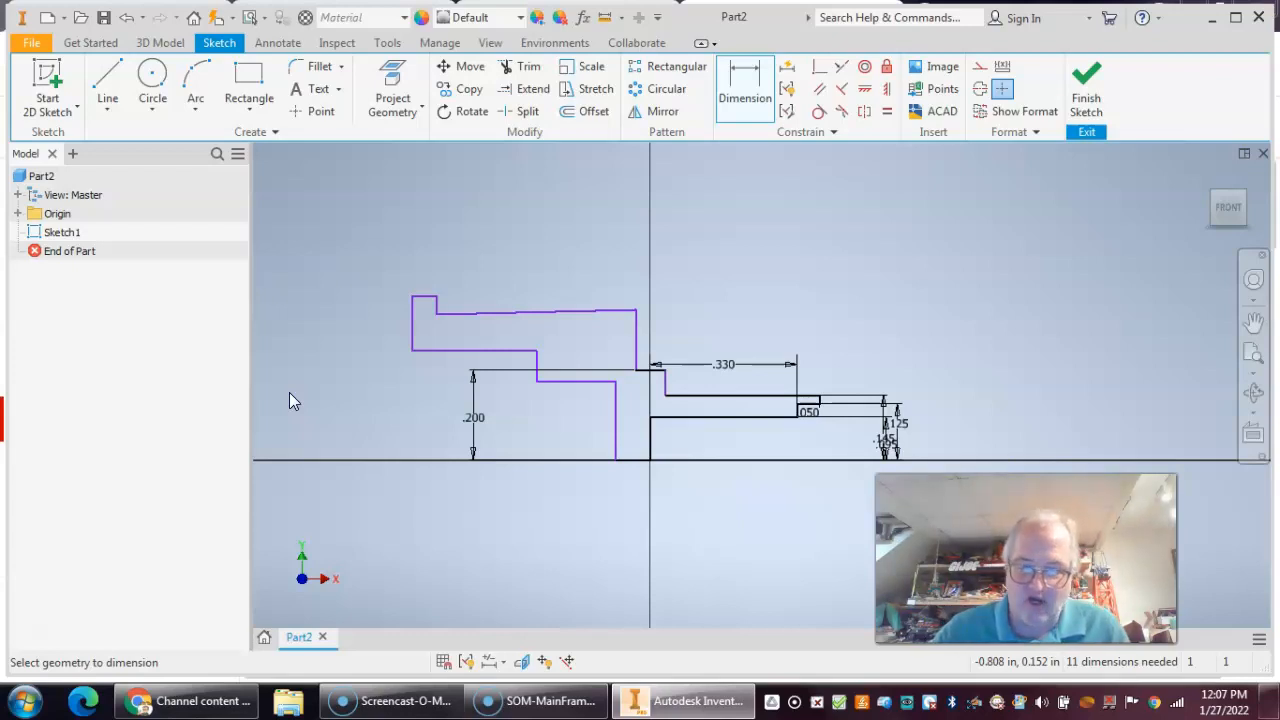
{"action": "left_click", "coordinate": [126, 17]}
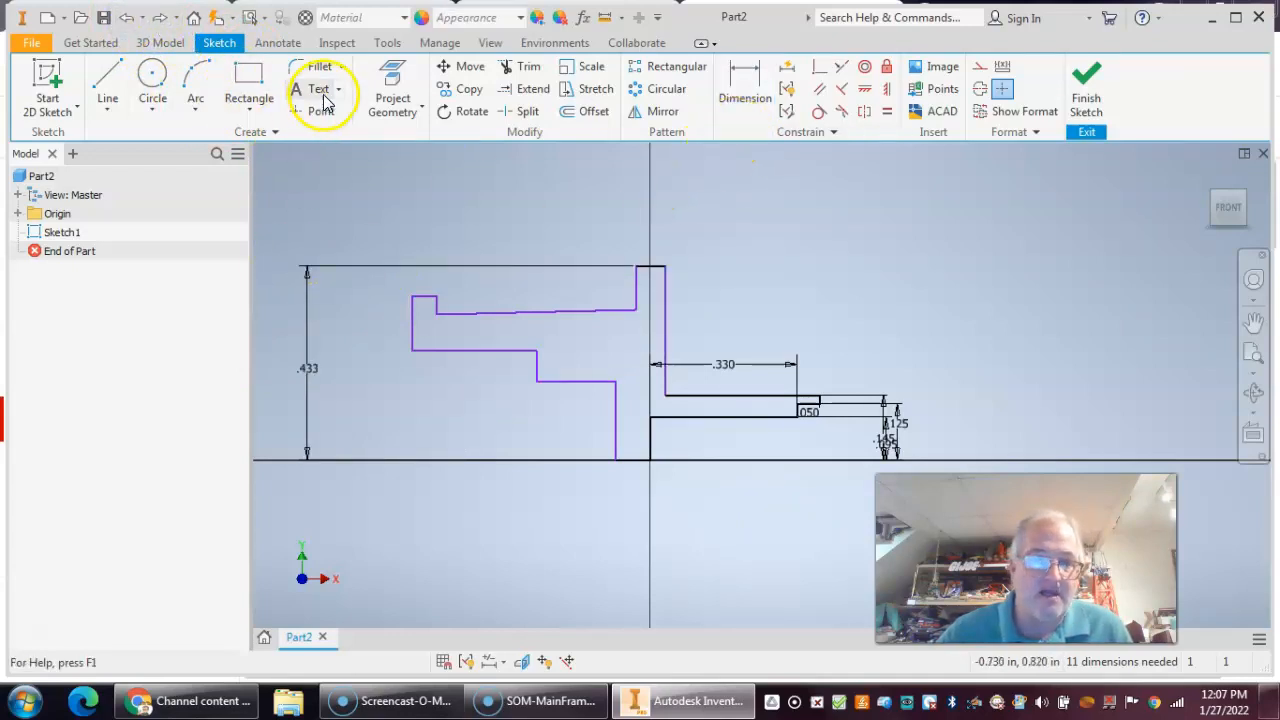
{"action": "left_click", "coordinate": [126, 17]}
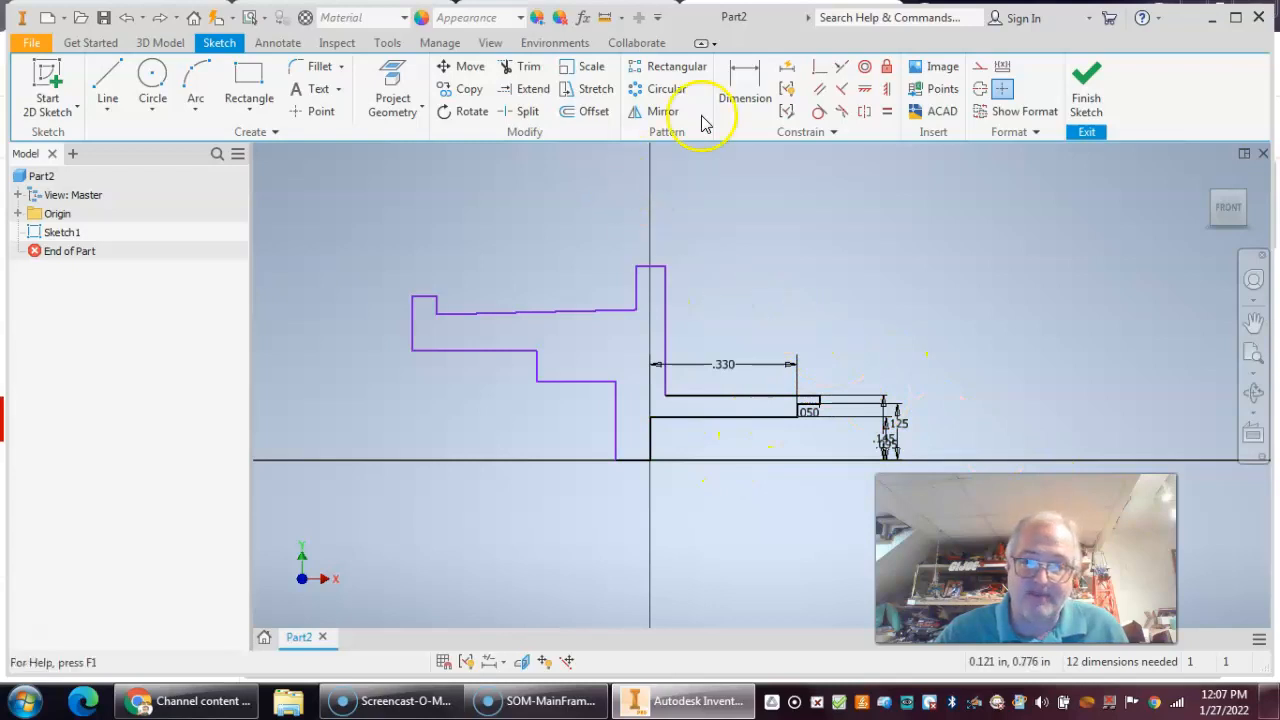
Step: Dimension the height of the inner lower step on the profile's left side above the axis, setting it to .19/2 in
{"action": "left_click", "coordinate": [745, 85]}
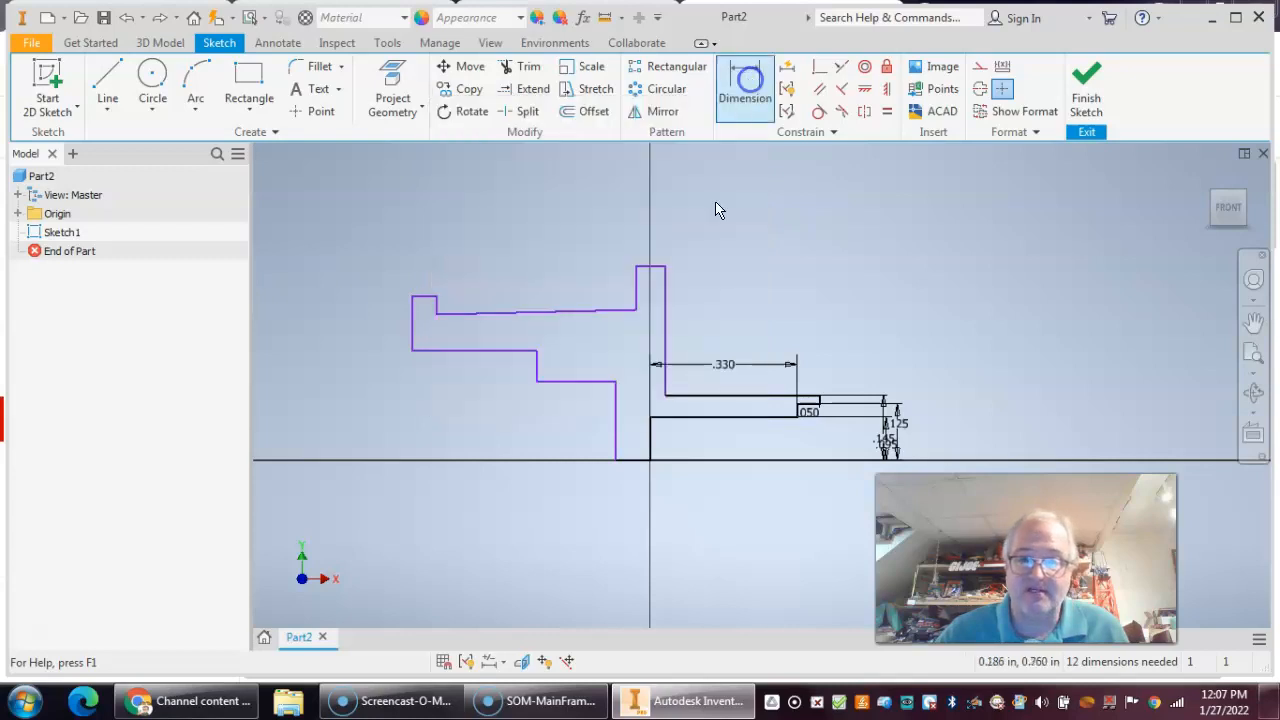
{"action": "left_click", "coordinate": [579, 382]}
{"action": "left_click", "coordinate": [628, 458]}
{"action": "left_click", "coordinate": [505, 433]}
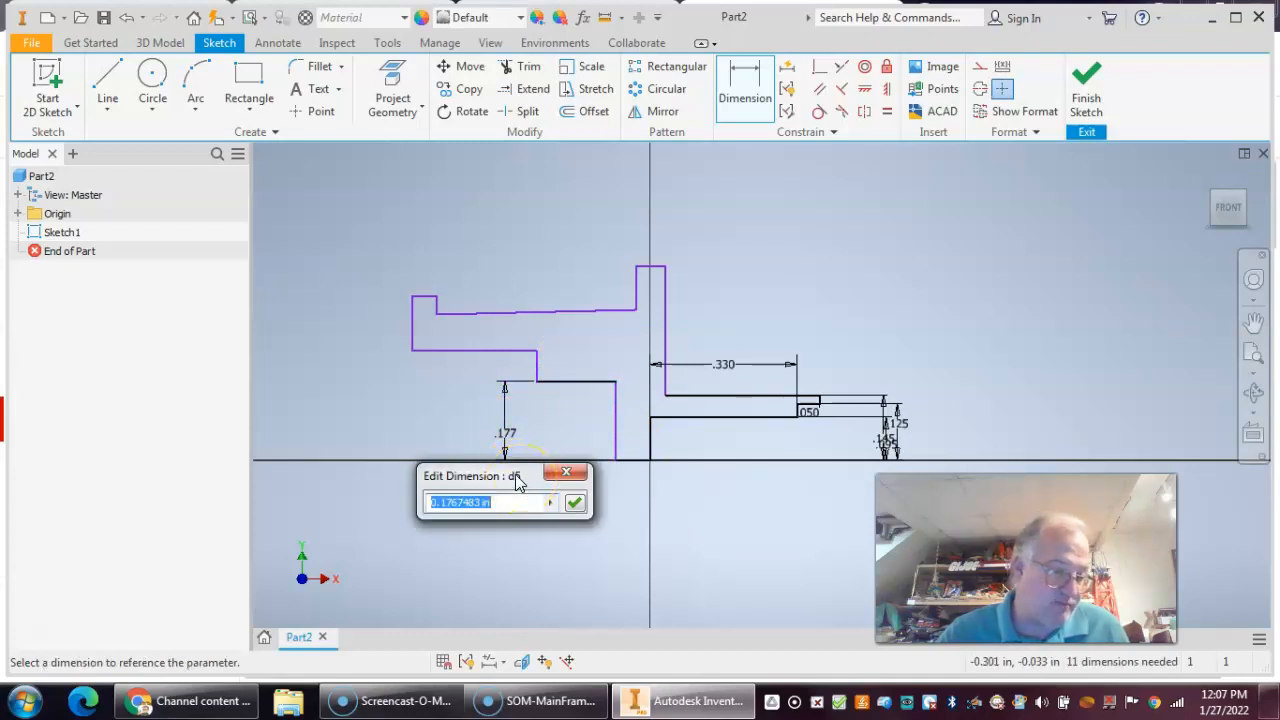
{"action": "type", "text": ".19/2"}
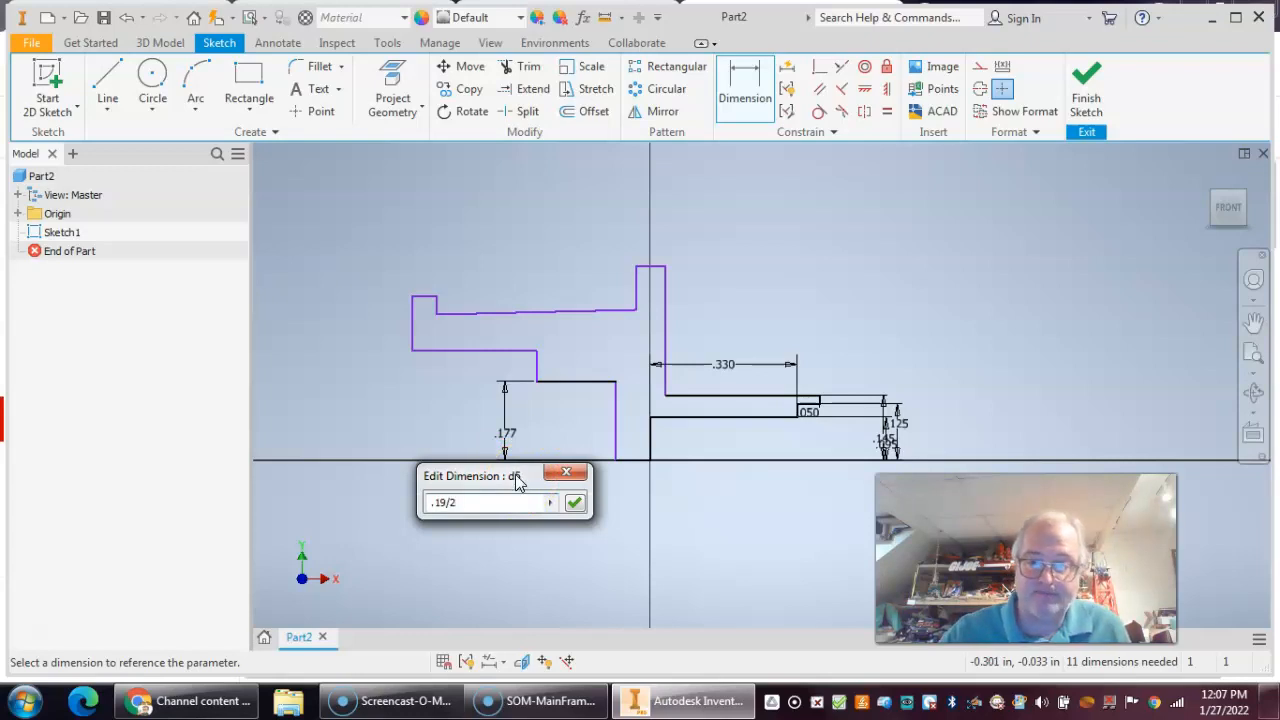
{"action": "key", "text": "Return"}
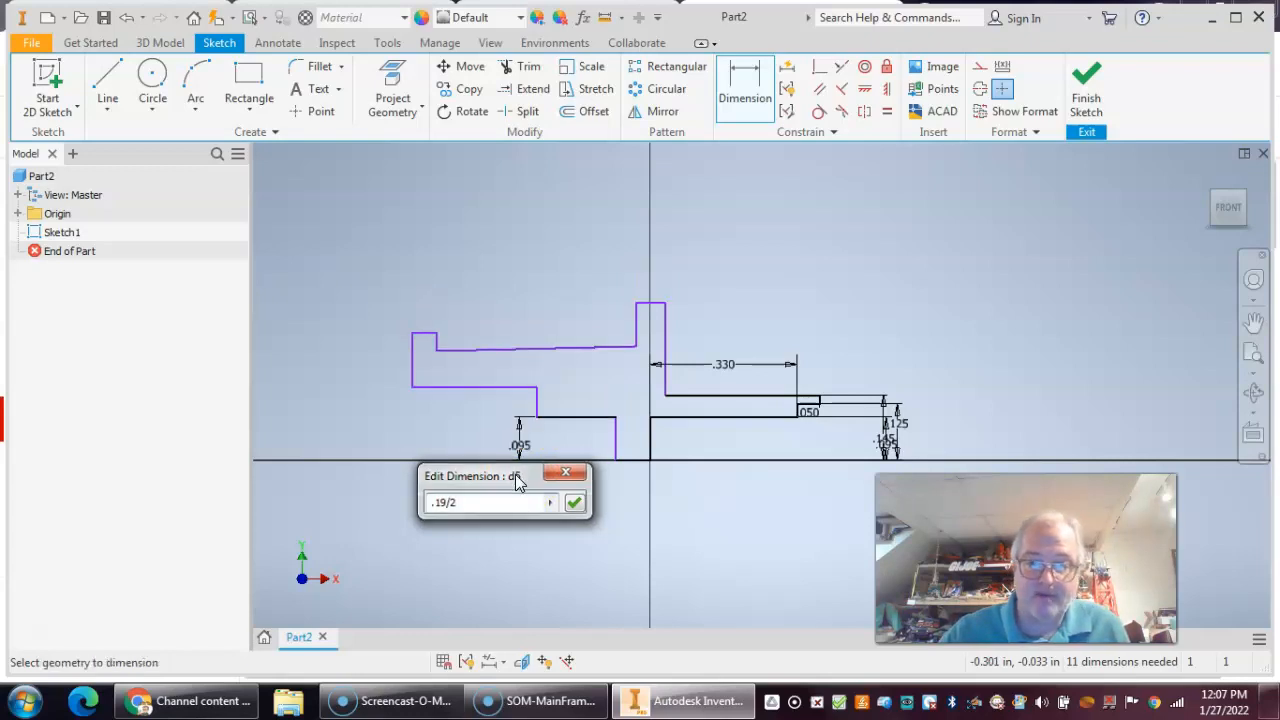
{"action": "left_click", "coordinate": [574, 502]}
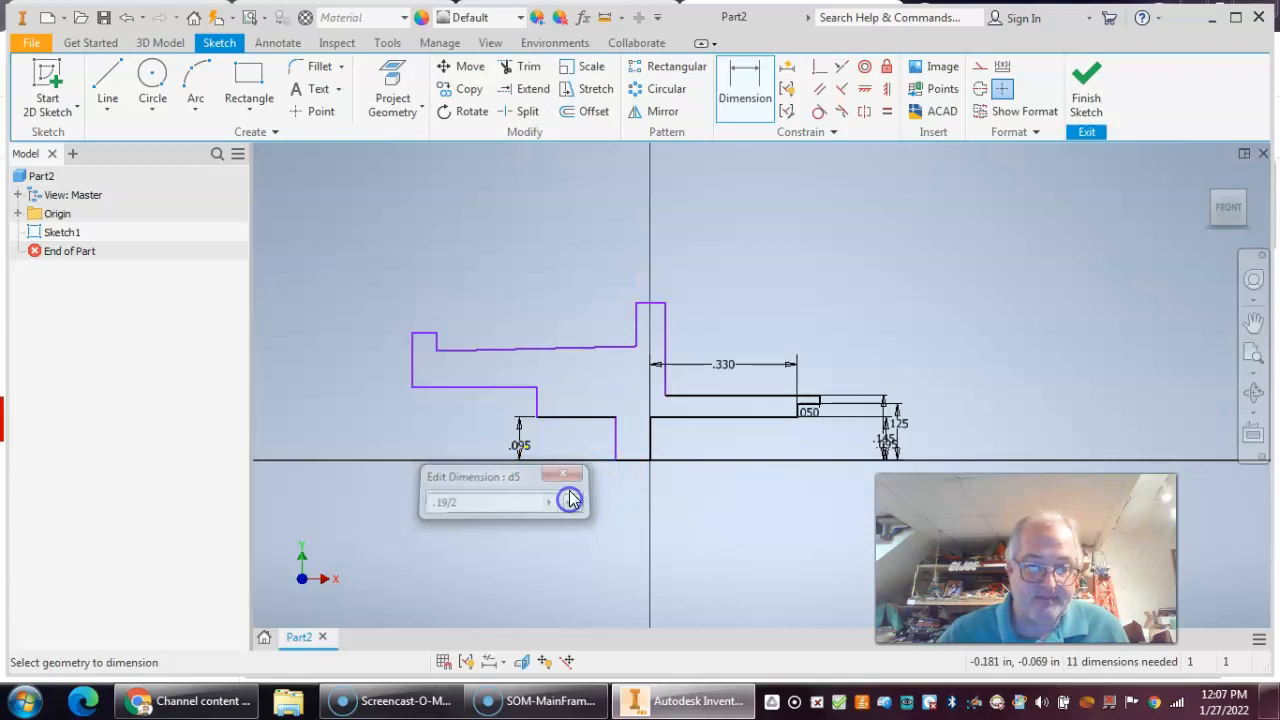
Step: Dimension the height of the outer lower step on the profile's left side above the axis, setting it to .25/2 in
{"action": "left_click", "coordinate": [494, 386]}
{"action": "left_click", "coordinate": [630, 456]}
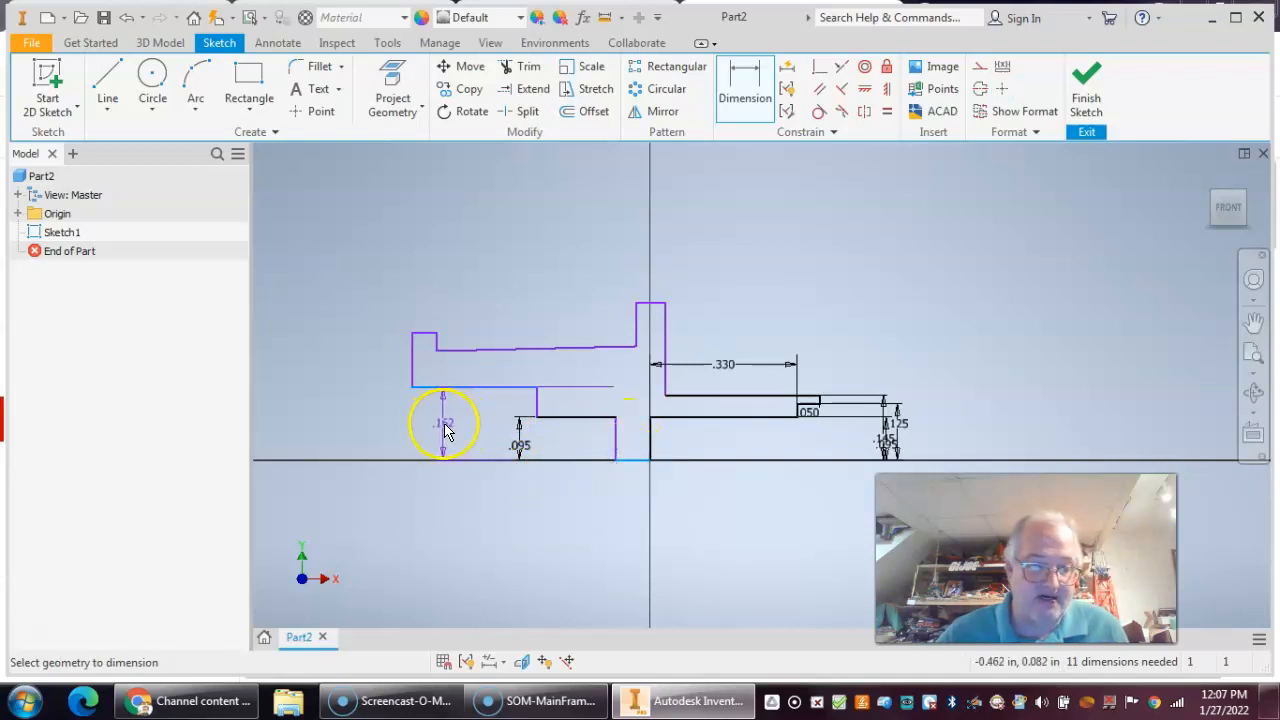
{"action": "left_click", "coordinate": [443, 425]}
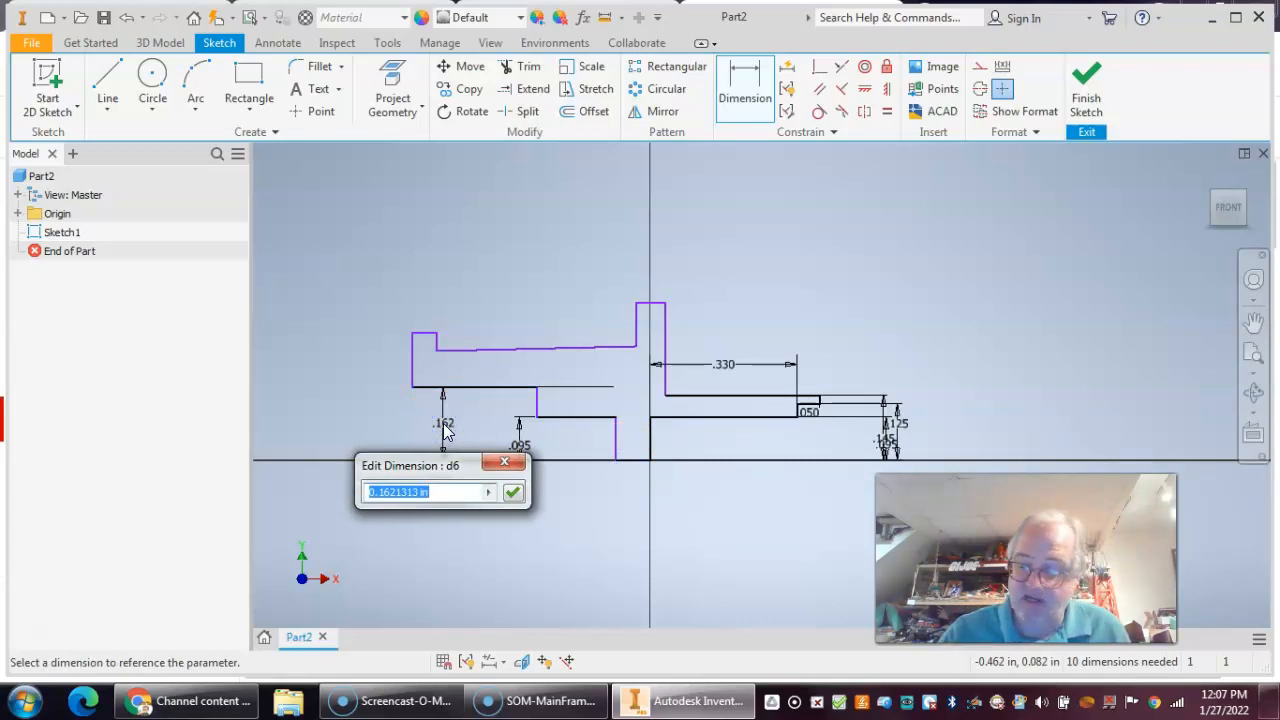
{"action": "type", "text": ".25/2"}
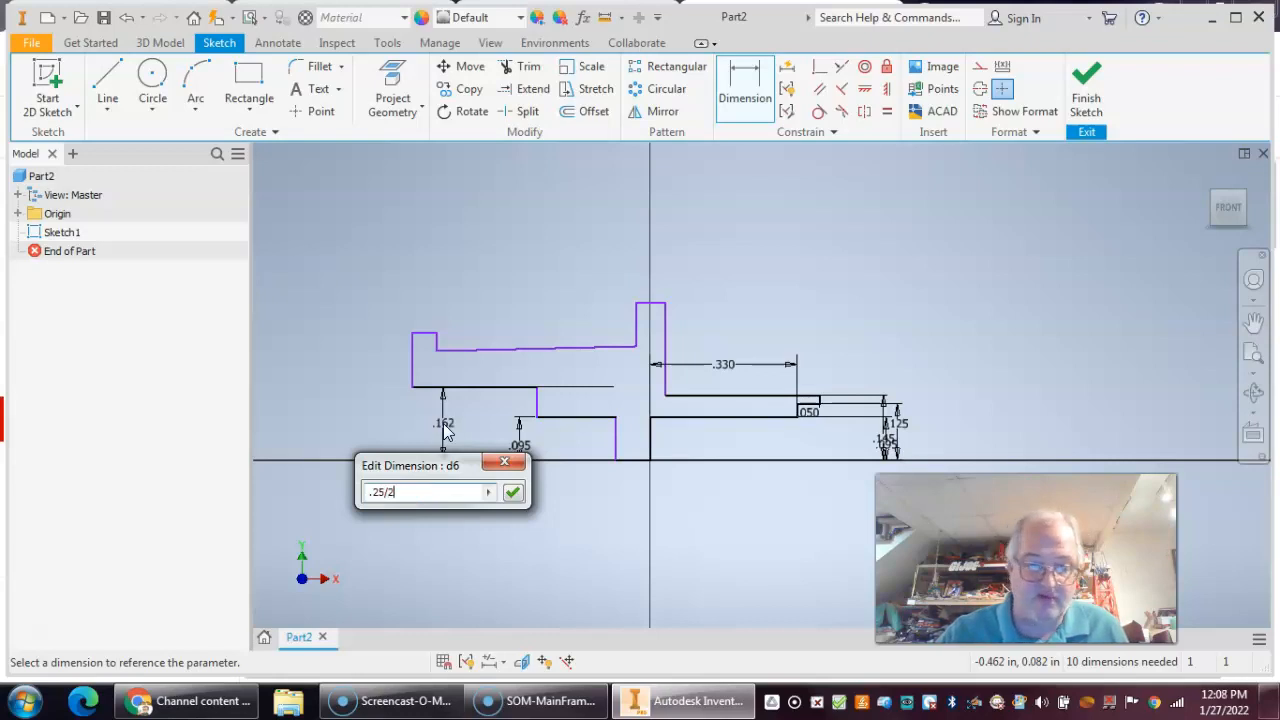
{"action": "key", "text": "Return"}
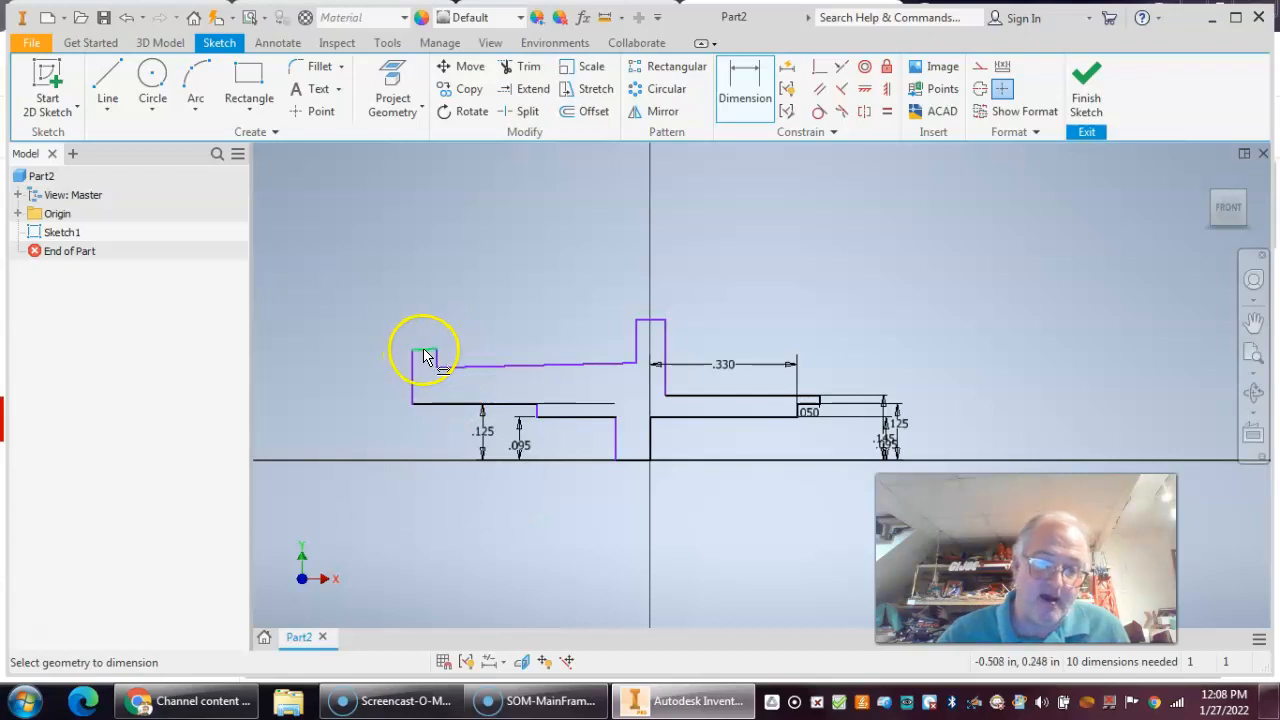
Step: Apply a Horizontal constraint to the slightly slanted top edge of the tab at the profile's left end
{"action": "scroll", "coordinate": [415, 365], "scroll_direction": "up", "scroll_amount": 4}
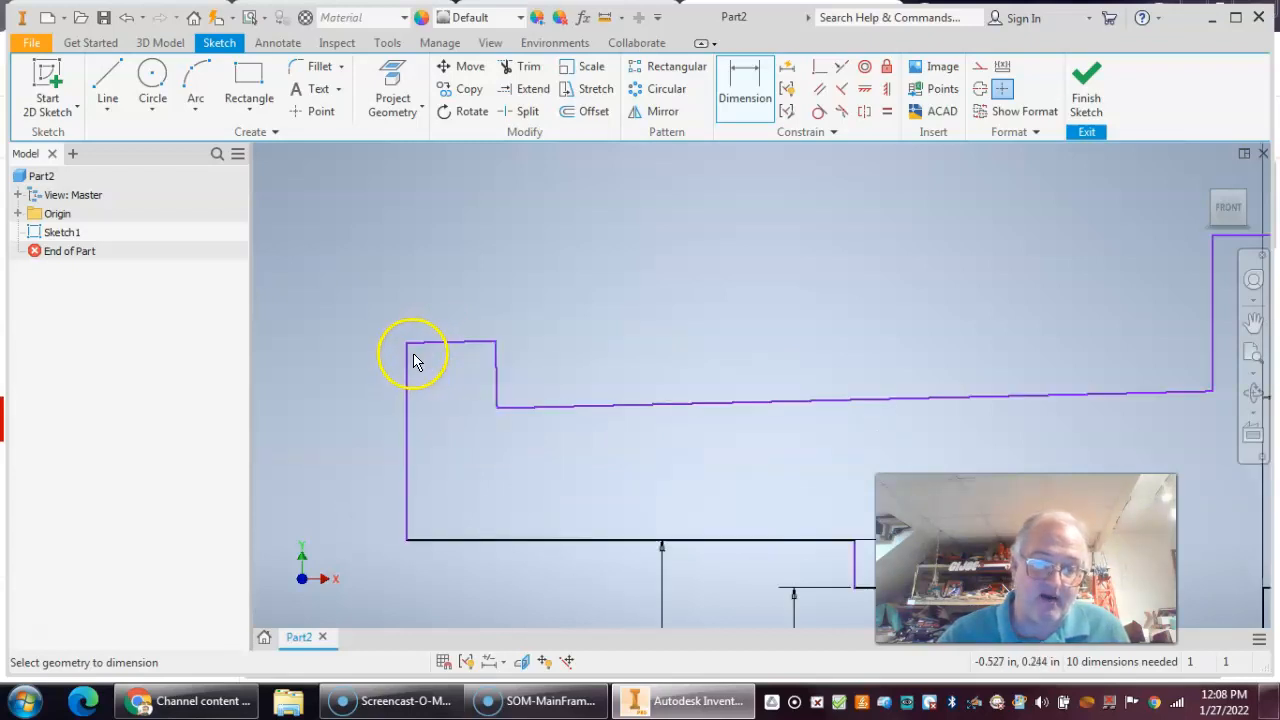
{"action": "scroll", "coordinate": [432, 350], "scroll_direction": "up", "scroll_amount": 3}
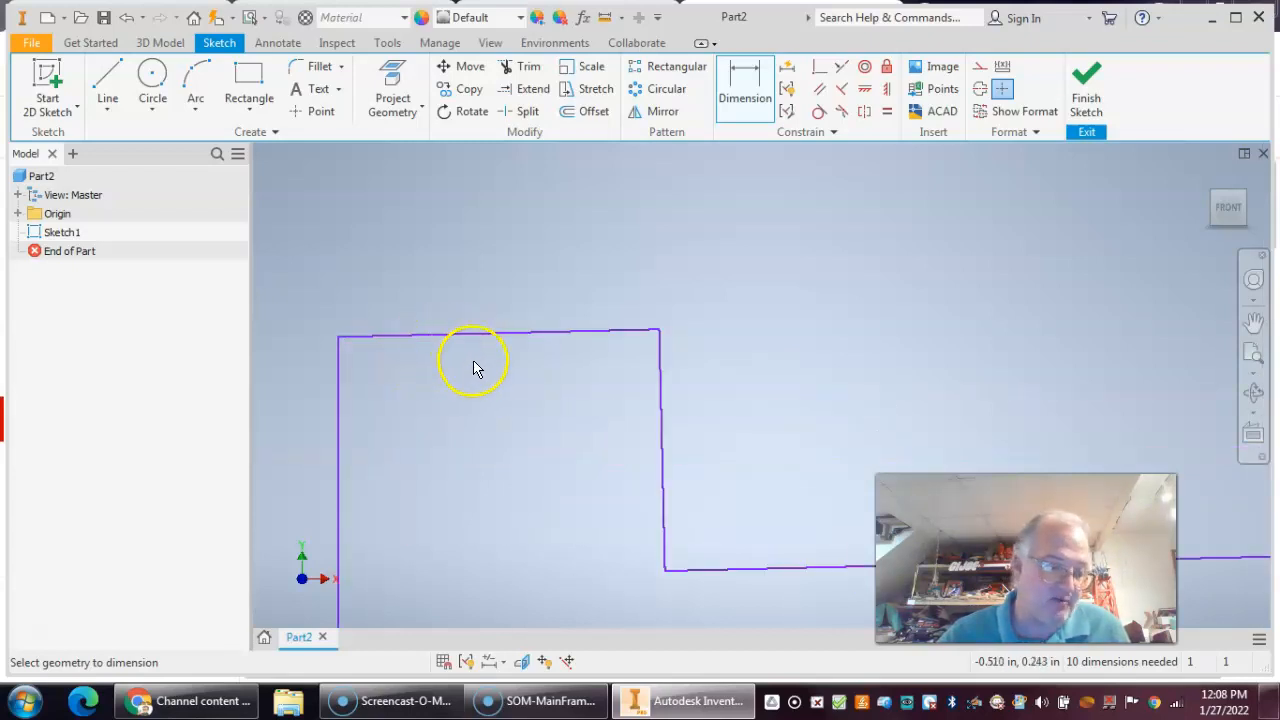
{"action": "scroll", "coordinate": [522, 352], "scroll_direction": "up", "scroll_amount": 2}
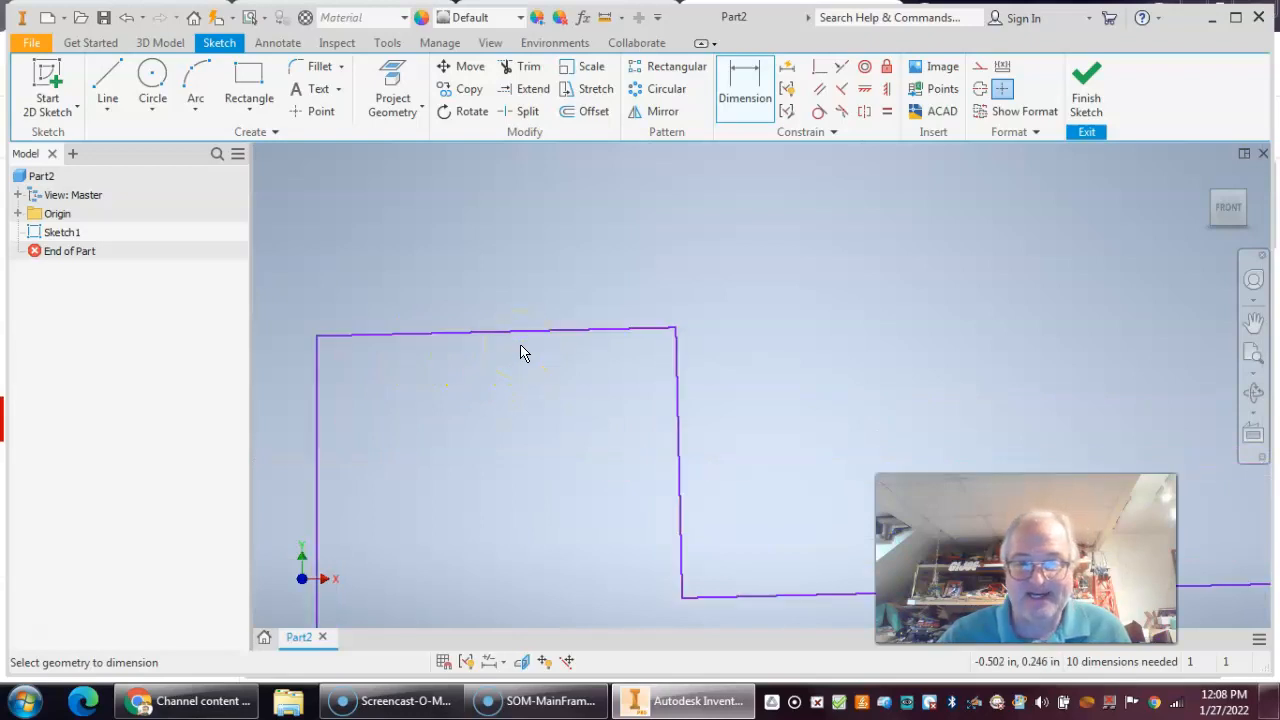
{"action": "scroll", "coordinate": [530, 353], "scroll_direction": "down", "scroll_amount": 3}
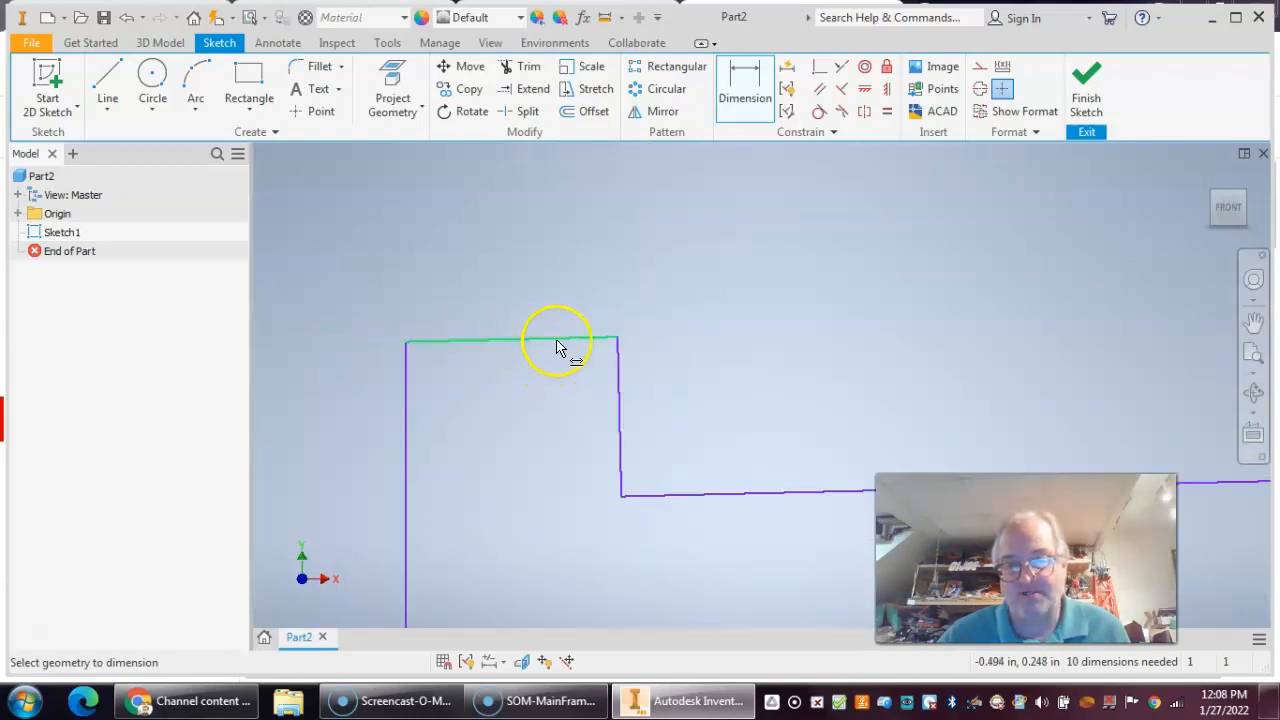
{"action": "scroll", "coordinate": [523, 370], "scroll_direction": "up", "scroll_amount": 2}
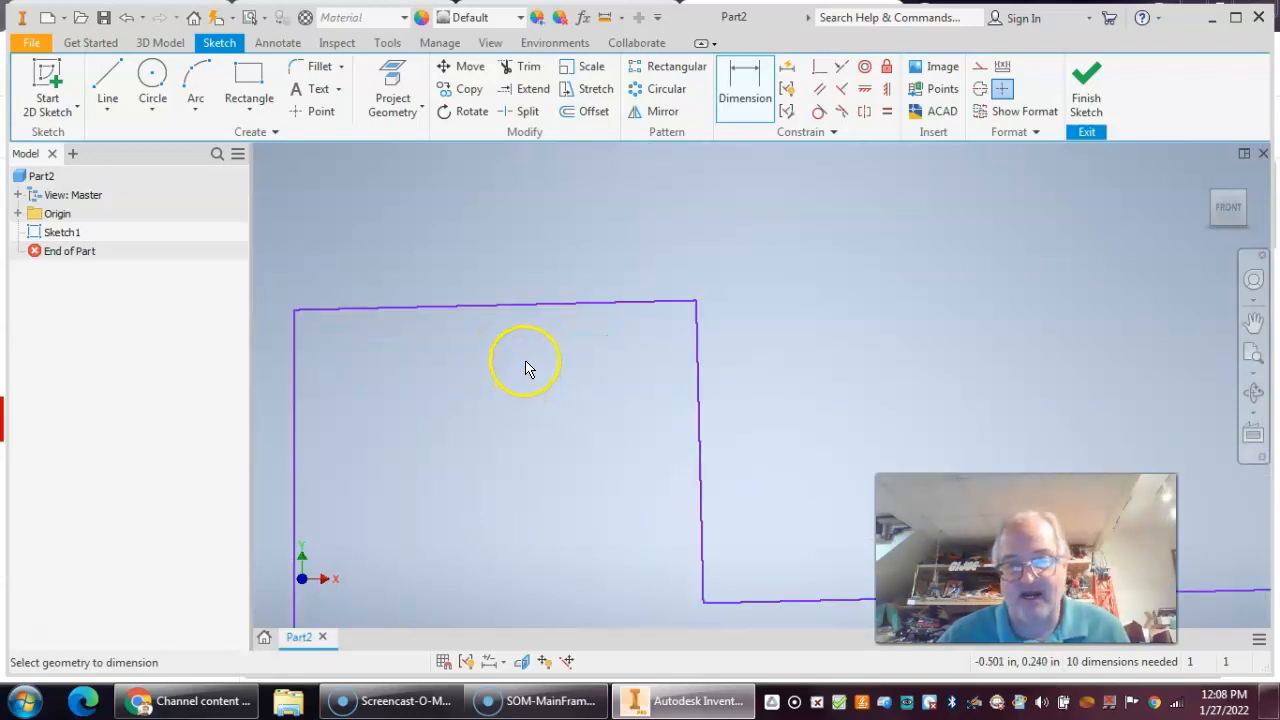
{"action": "left_click", "coordinate": [546, 306]}
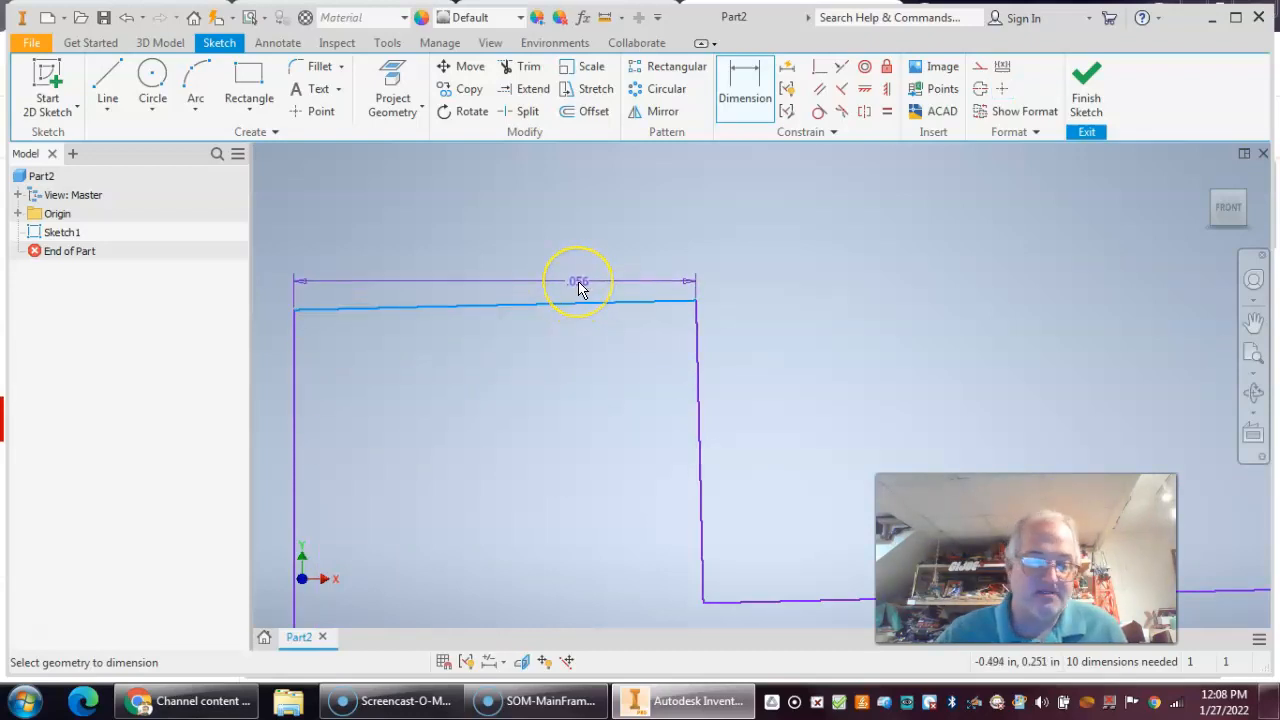
{"action": "key", "text": "Escape"}
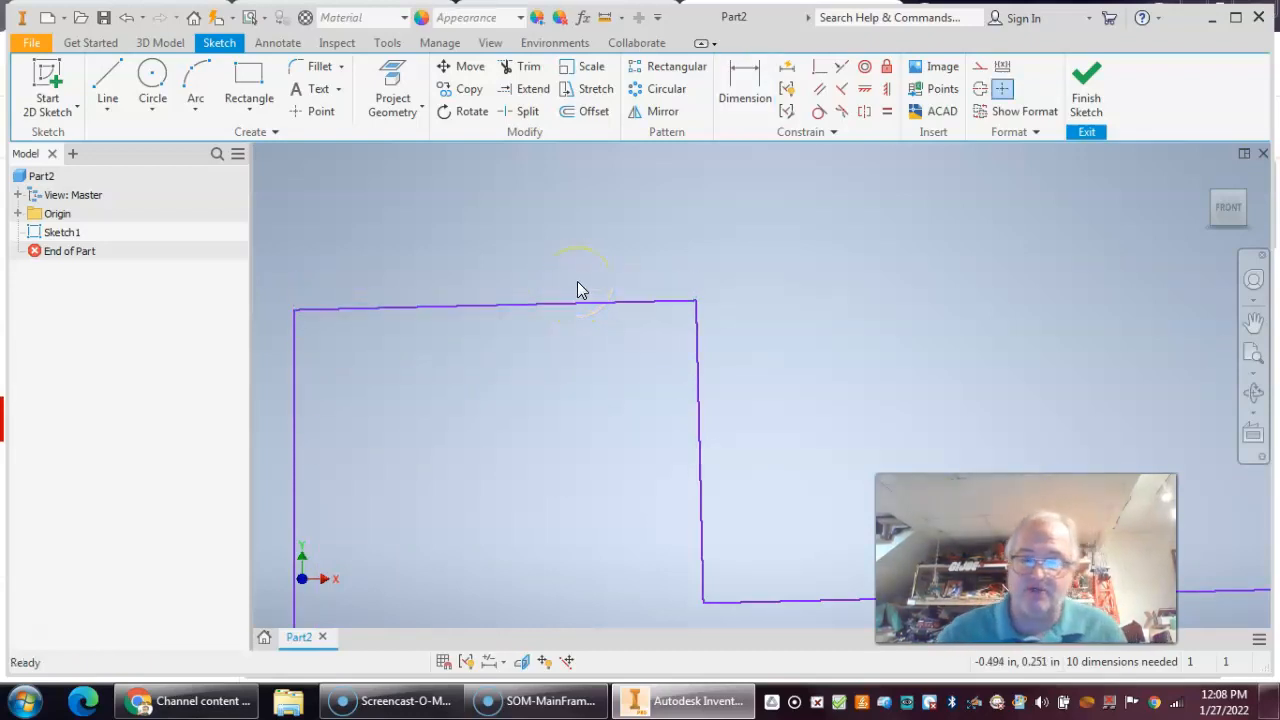
{"action": "left_click", "coordinate": [576, 306]}
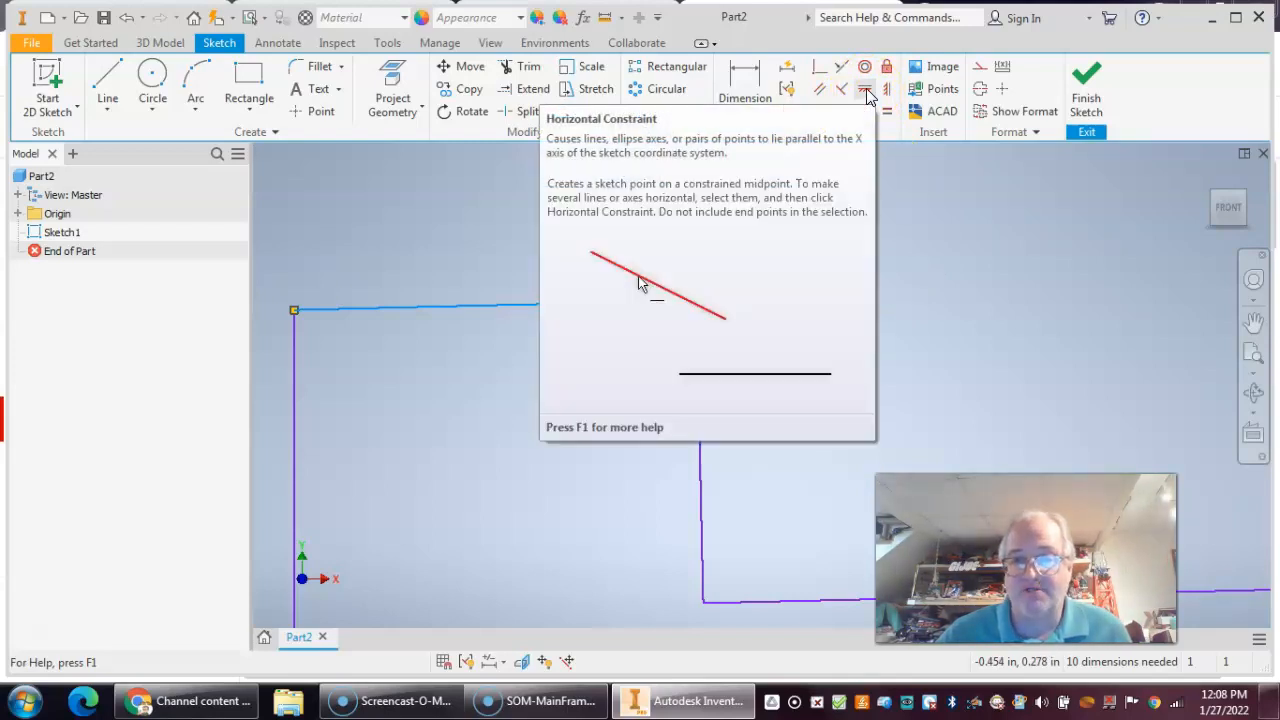
{"action": "left_click", "coordinate": [866, 88]}
Step: Dimension the height of the left-end tab's top edge above the horizontal axis, setting it to .3/2 in
{"action": "scroll", "coordinate": [862, 360], "scroll_direction": "up", "scroll_amount": 3}
{"action": "mouse_move", "coordinate": [844, 368]}
{"action": "middle_mouse_down"}
{"action": "mouse_move", "coordinate": [748, 221]}
{"action": "mouse_move", "coordinate": [728, 221]}
{"action": "middle_mouse_up"}
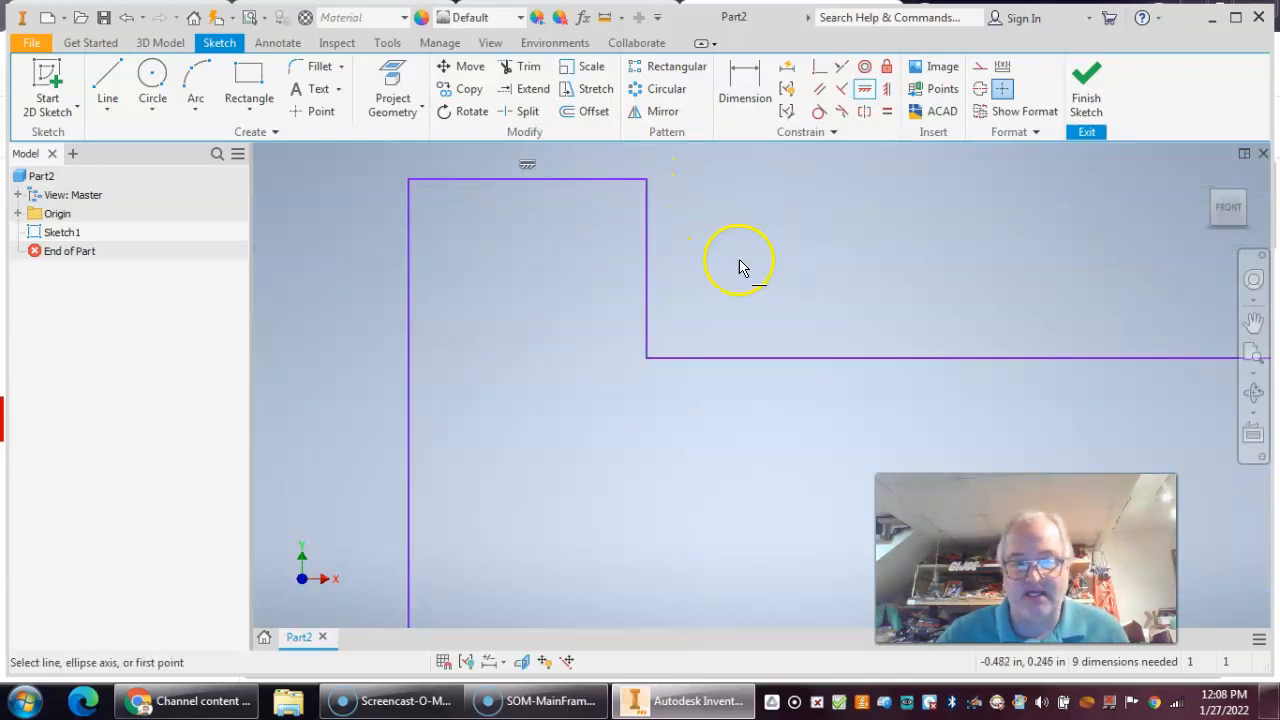
{"action": "scroll", "coordinate": [735, 262], "scroll_direction": "up", "scroll_amount": 2}
{"action": "mouse_move", "coordinate": [802, 252]}
{"action": "middle_mouse_down"}
{"action": "mouse_move", "coordinate": [669, 220]}
{"action": "mouse_move", "coordinate": [655, 252]}
{"action": "middle_mouse_up"}
{"action": "scroll", "coordinate": [663, 220], "scroll_direction": "up", "scroll_amount": 2}
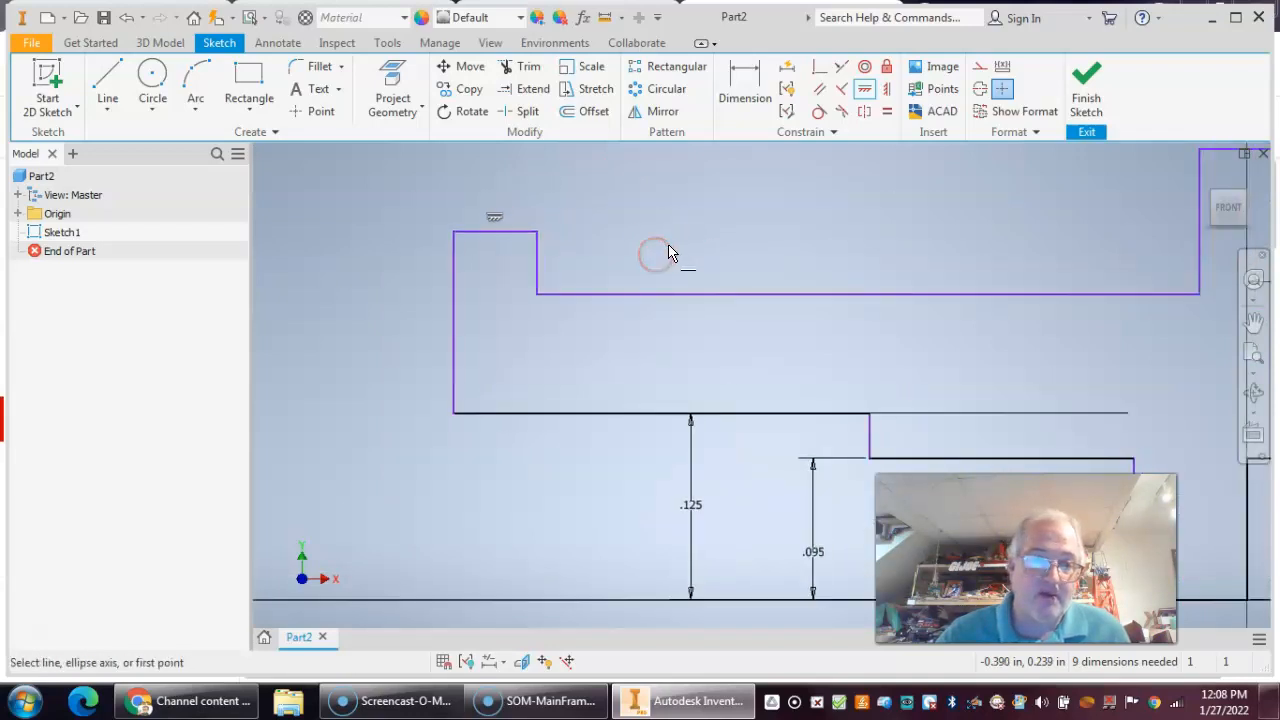
{"action": "left_click", "coordinate": [748, 88]}
{"action": "left_click", "coordinate": [495, 236]}
{"action": "scroll", "coordinate": [694, 529], "scroll_direction": "up", "scroll_amount": 3}
{"action": "mouse_move", "coordinate": [694, 529]}
{"action": "middle_mouse_down"}
{"action": "mouse_move", "coordinate": [451, 349]}
{"action": "mouse_move", "coordinate": [480, 365]}
{"action": "middle_mouse_up"}
{"action": "left_click", "coordinate": [766, 410]}
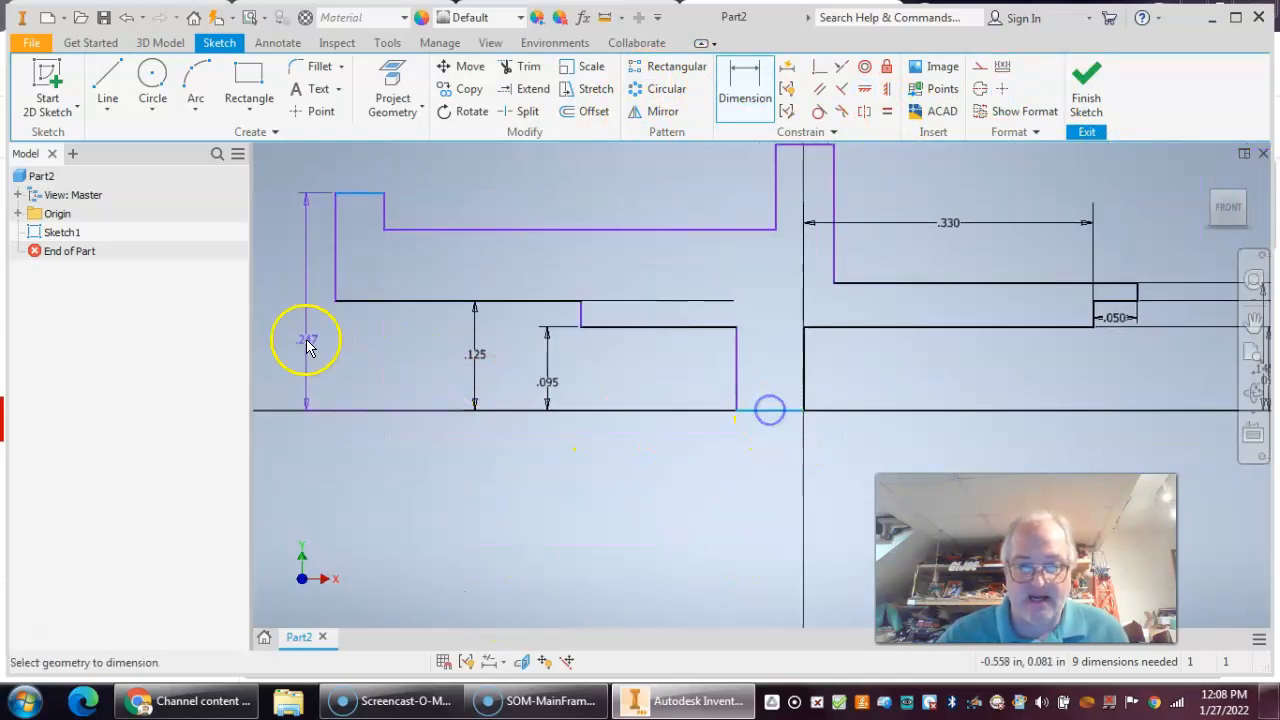
{"action": "left_click", "coordinate": [285, 337]}
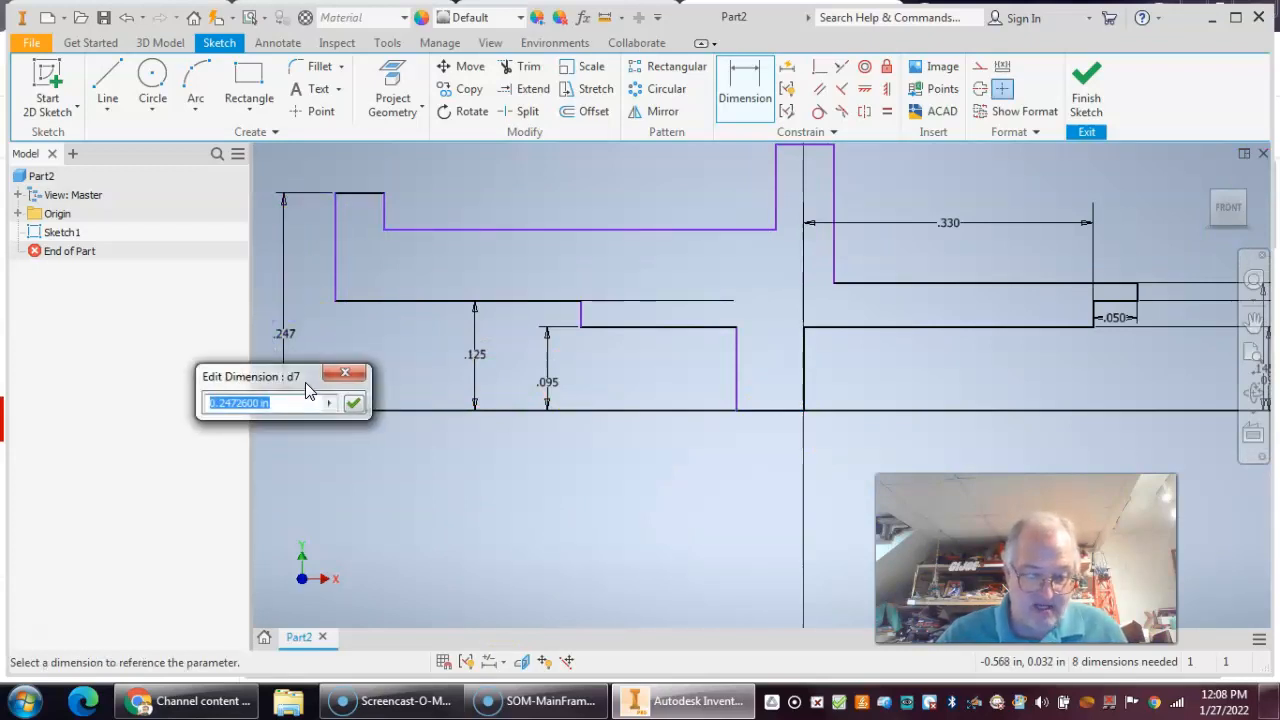
{"action": "type", "text": ".3"}
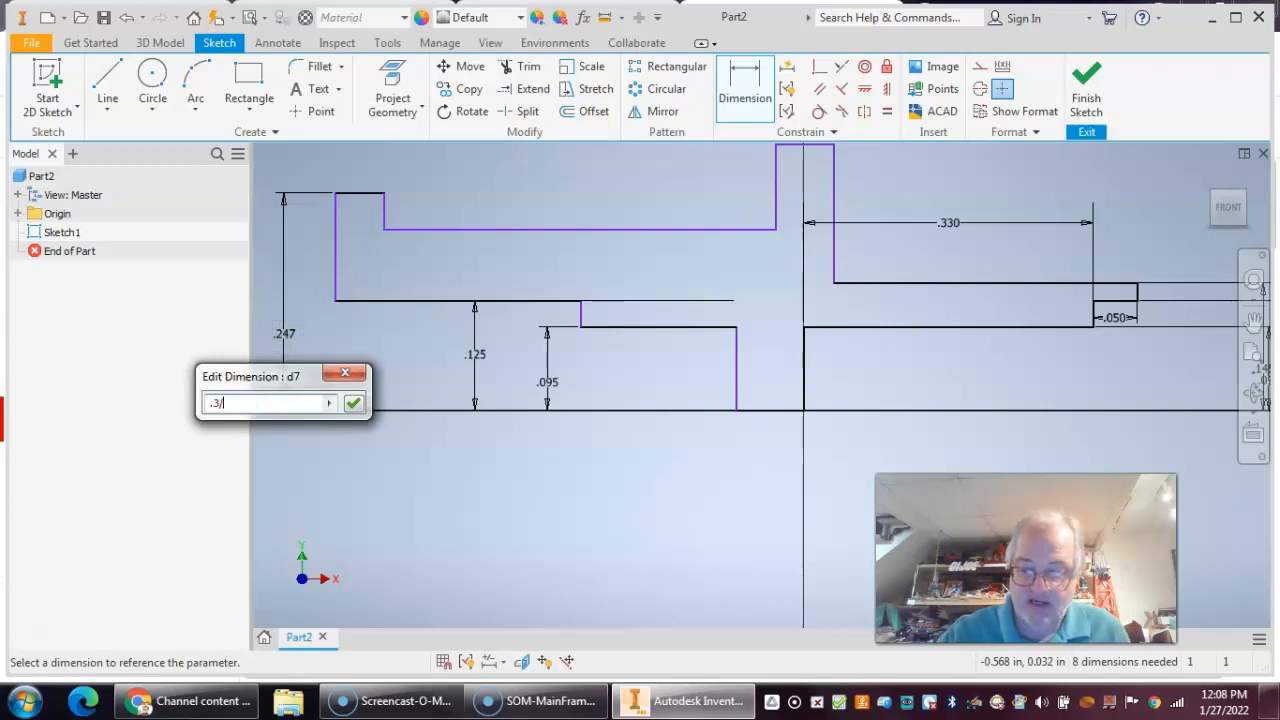
{"action": "type", "text": "/2"}
{"action": "key", "text": "Return"}
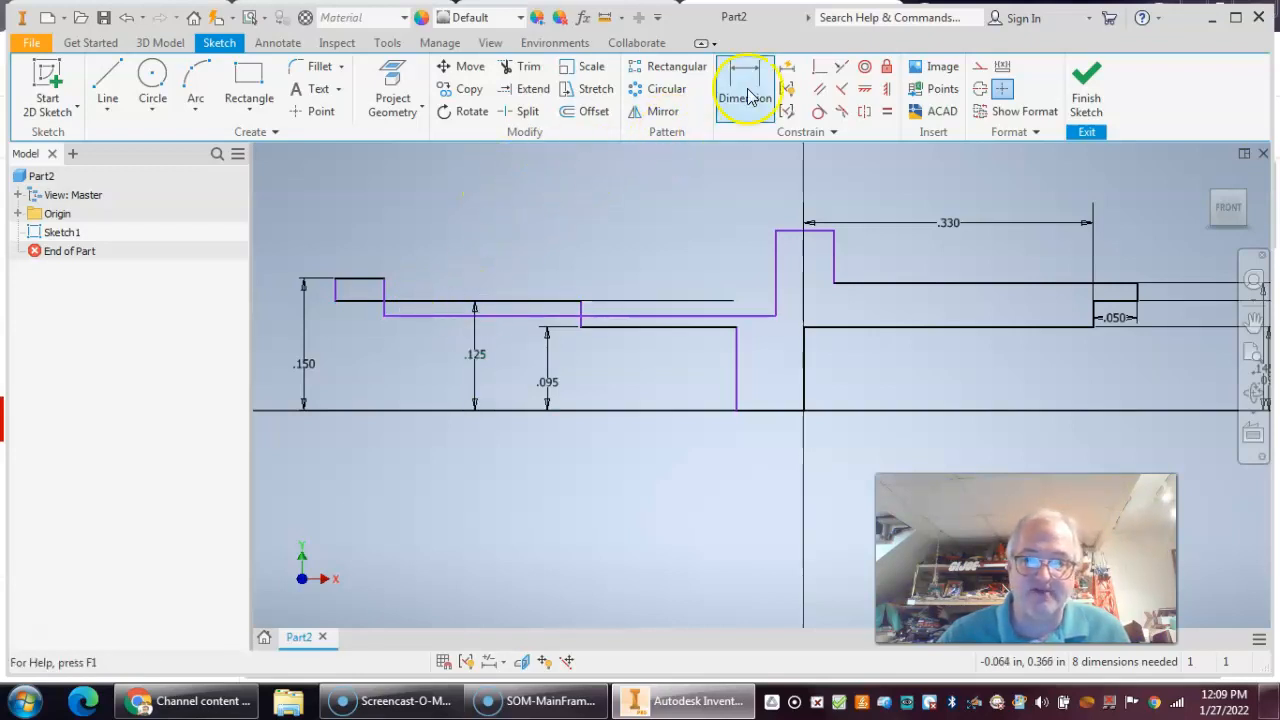
Step: Try dimensioning the height of the long horizontal edge between the two tabs above the axis at .3 in
{"action": "left_click", "coordinate": [440, 315]}
{"action": "left_click", "coordinate": [766, 410]}
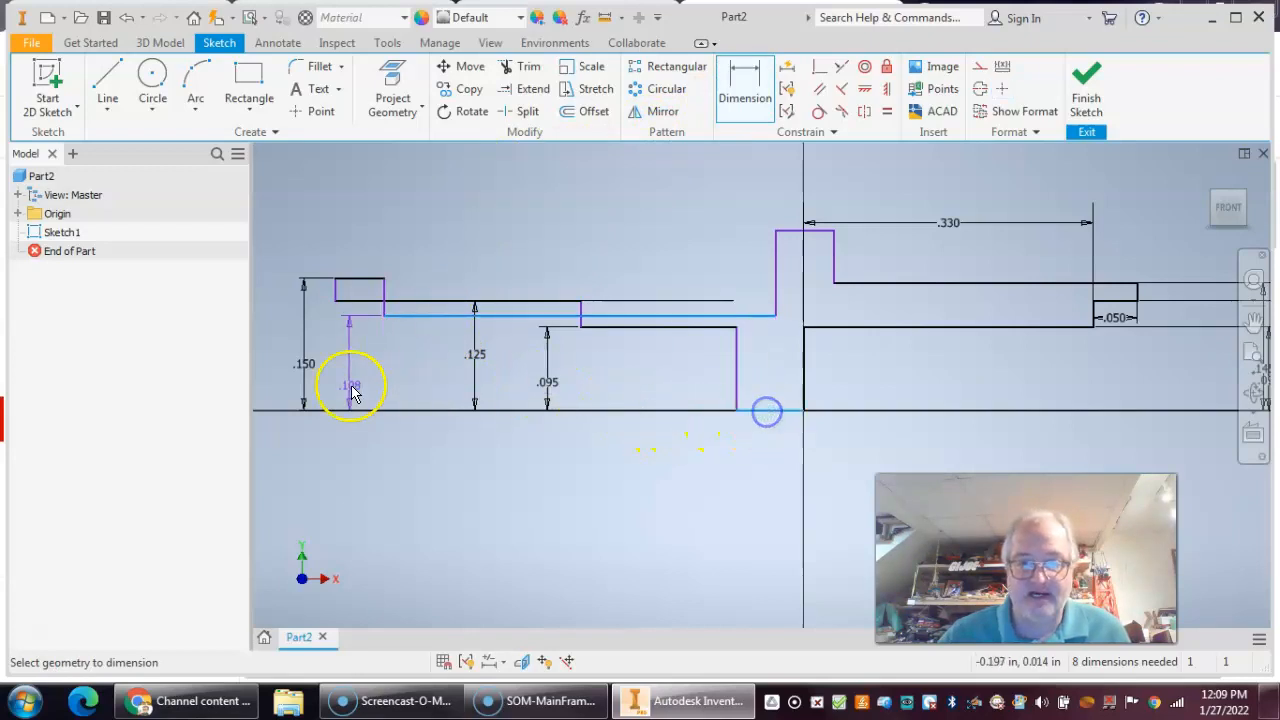
{"action": "left_click", "coordinate": [349, 390]}
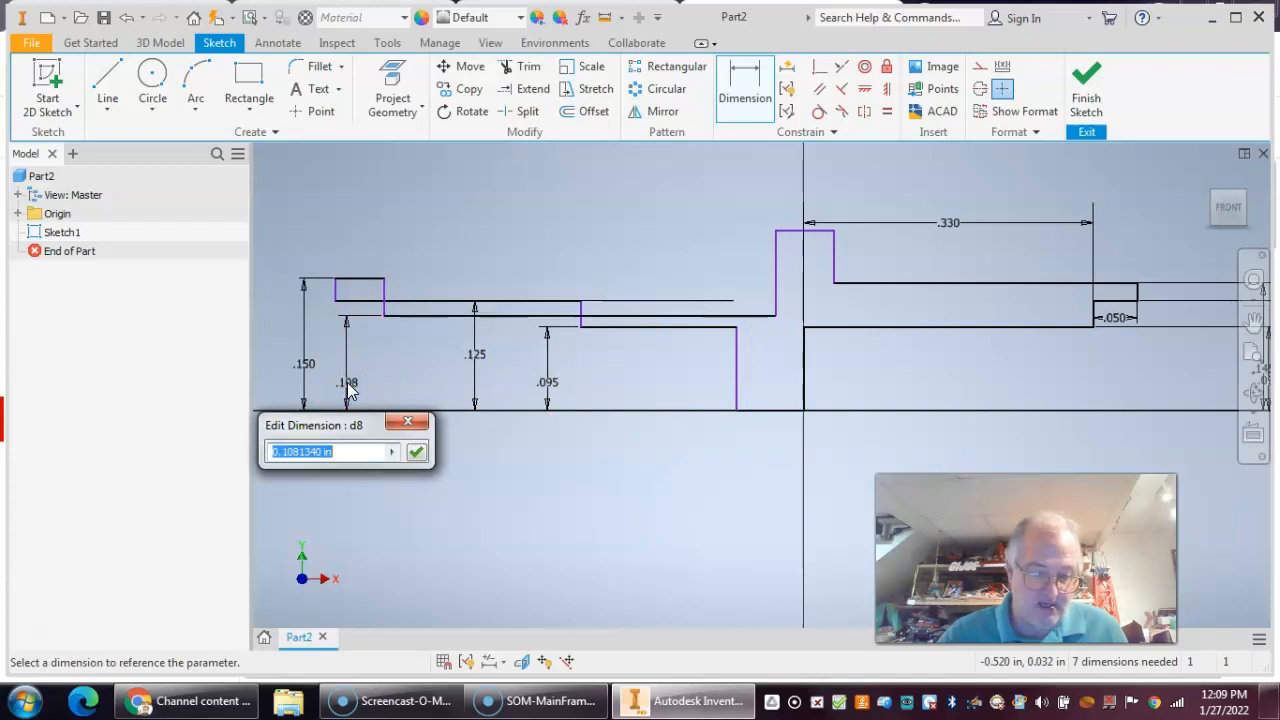
{"action": "key", "text": "Return"}
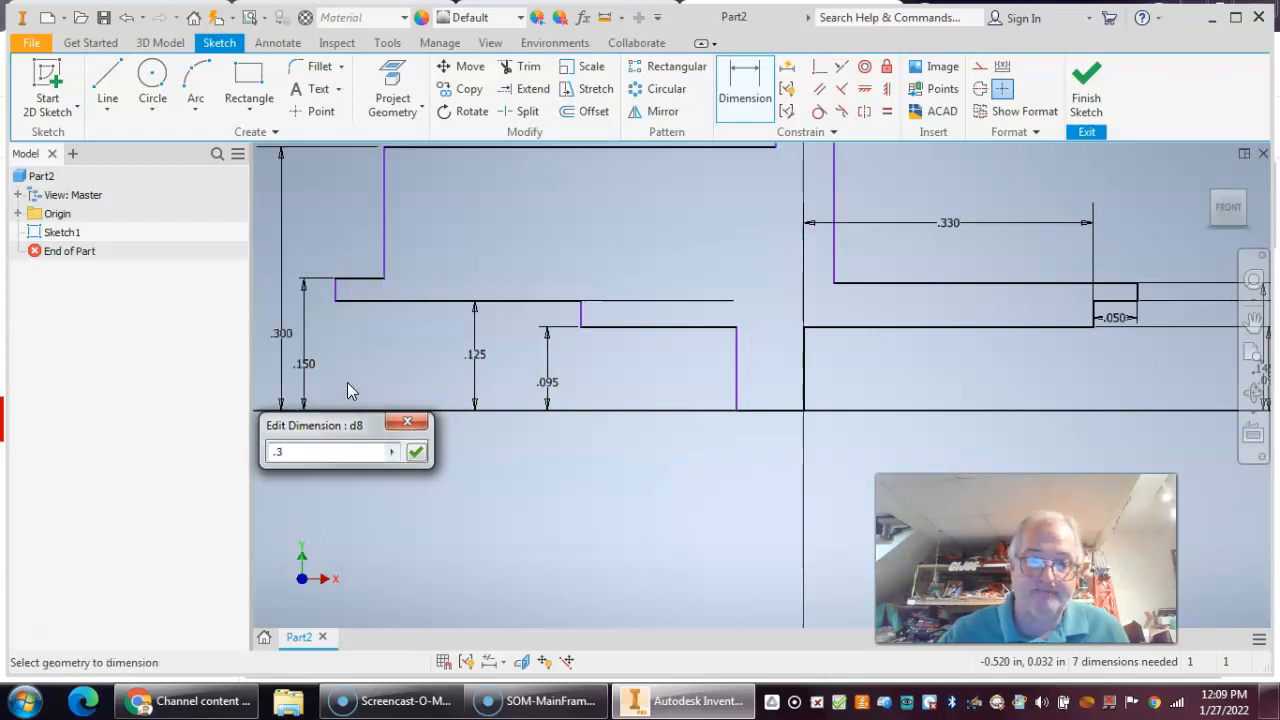
Step: Try changing the long edge's height dimension to 0.32 in and to .15 in
{"action": "left_click", "coordinate": [281, 344]}
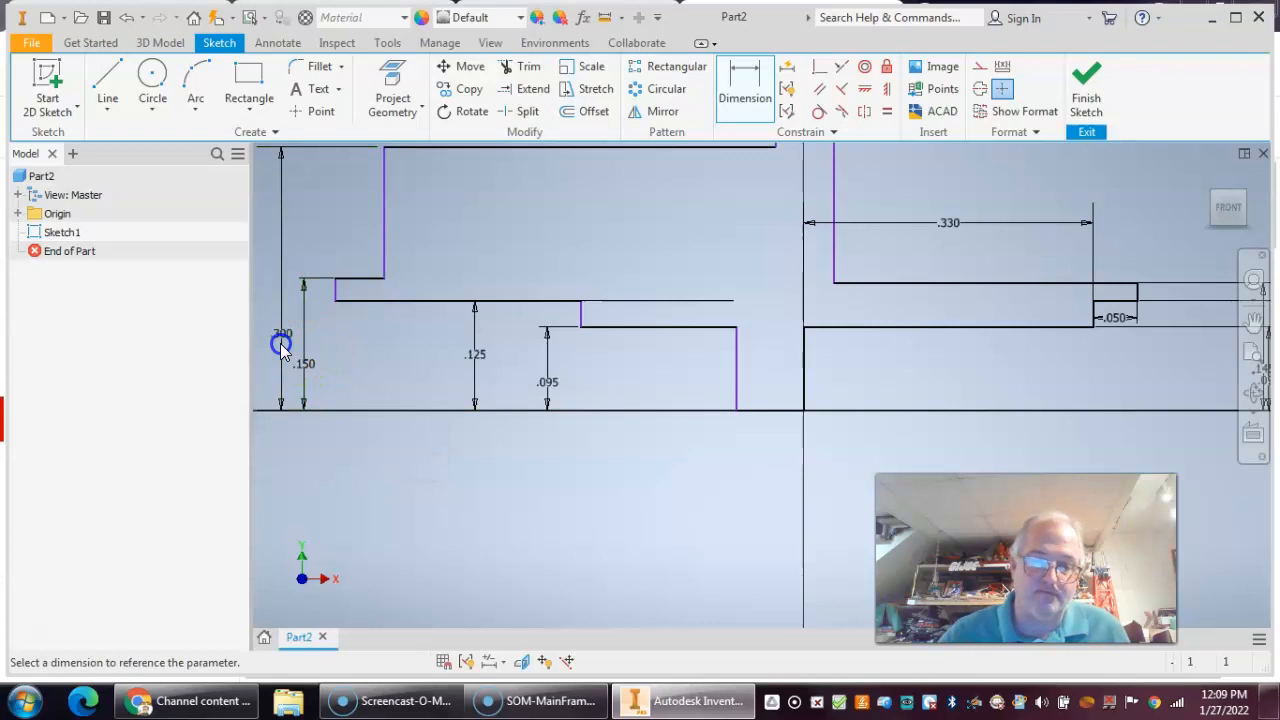
{"action": "left_click", "coordinate": [219, 412]}
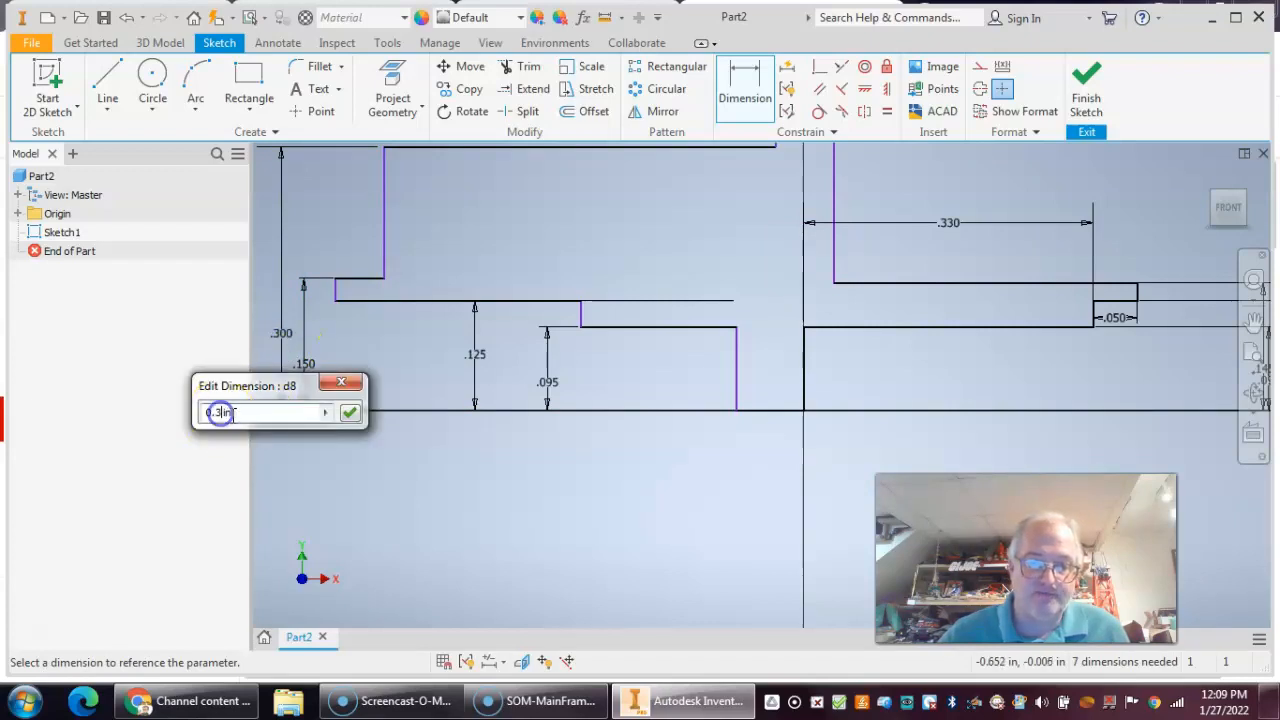
{"action": "type", "text": "2"}
{"action": "key", "text": "Return"}
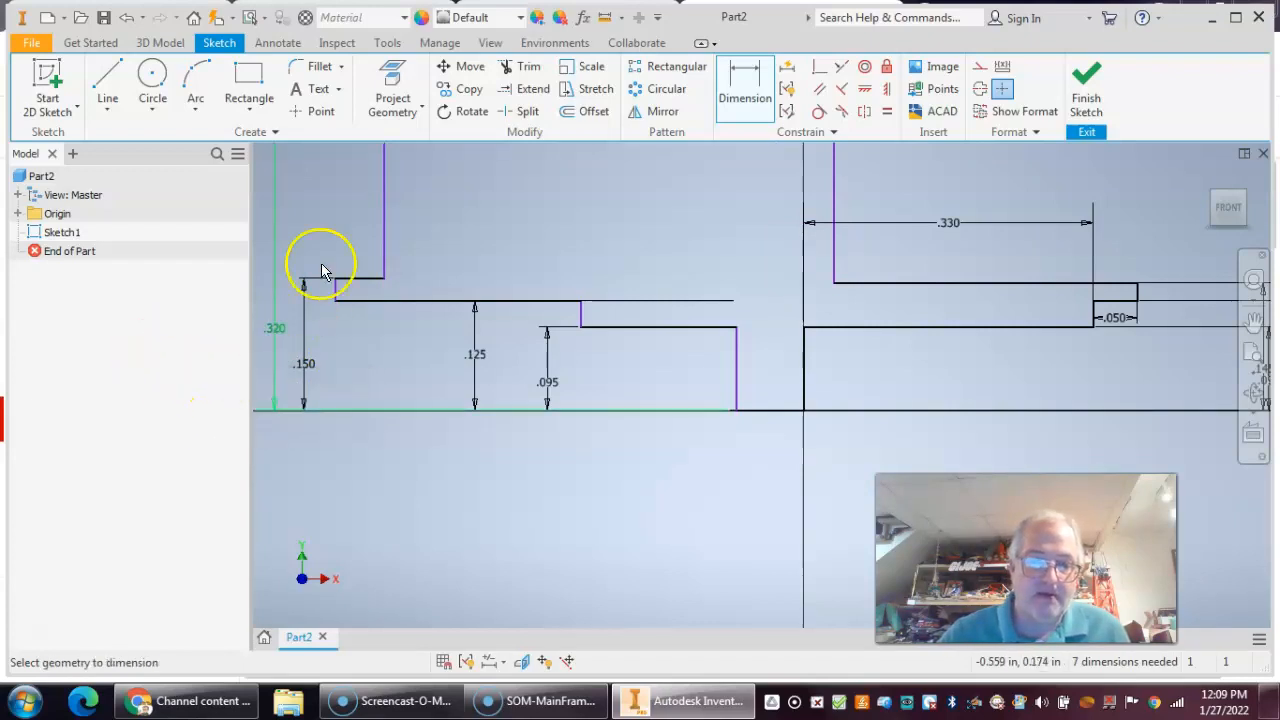
{"action": "left_click", "coordinate": [275, 332]}
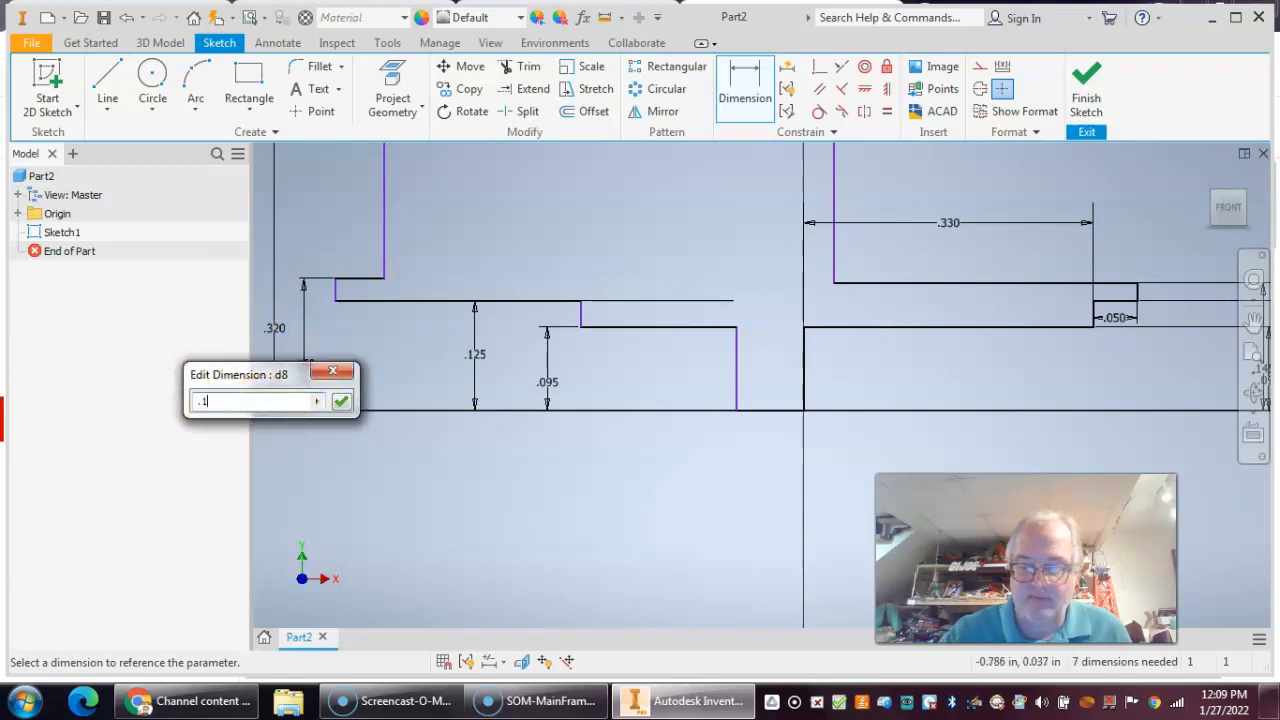
{"action": "key", "text": "Return"}
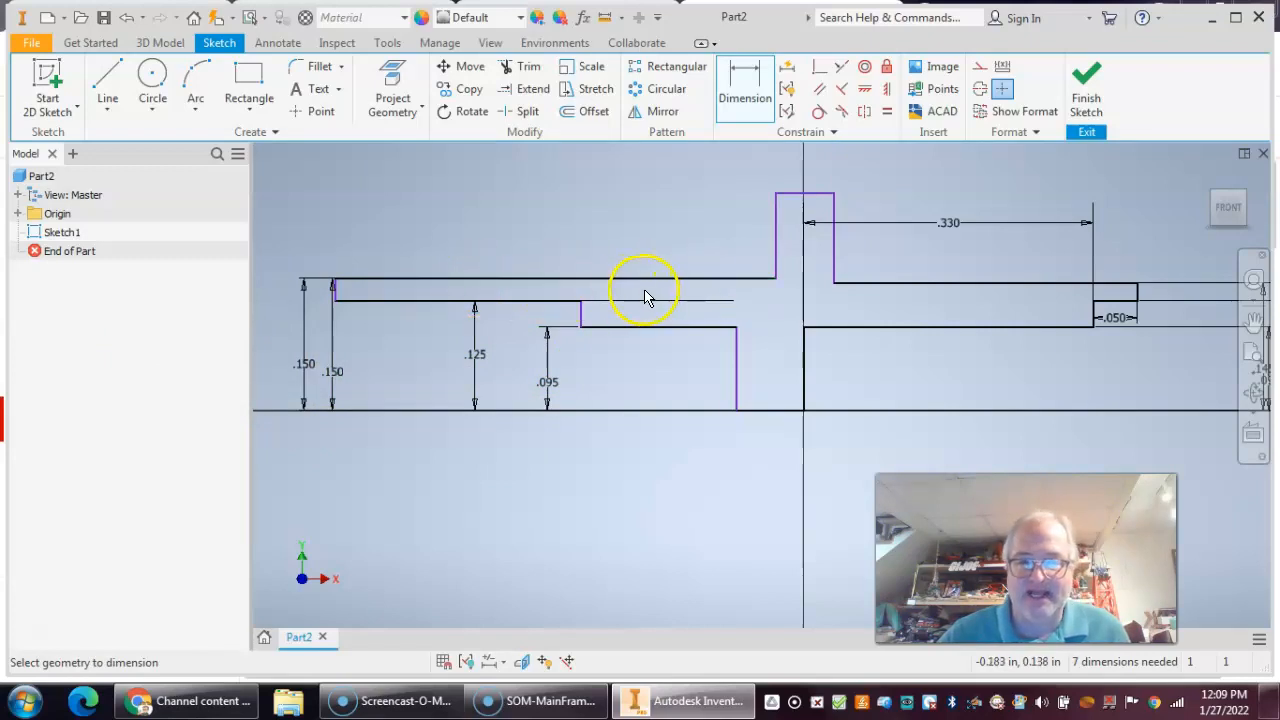
Step: Undo the long edge's height dimension and the .3/2 in value on the left-end tab's height
{"action": "middle_click_drag", "start_coordinate": [563, 277], "coordinate": [603, 257]}
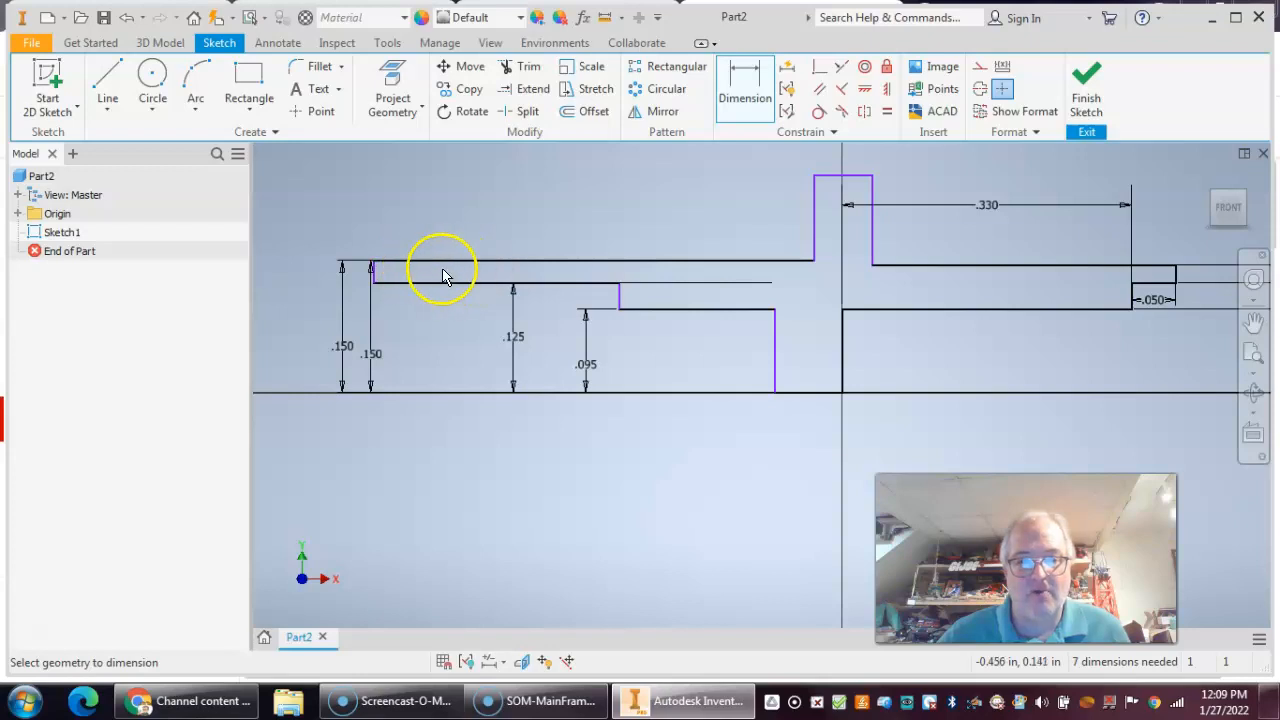
{"action": "left_click", "coordinate": [143, 20]}
{"action": "left_click", "coordinate": [126, 22]}
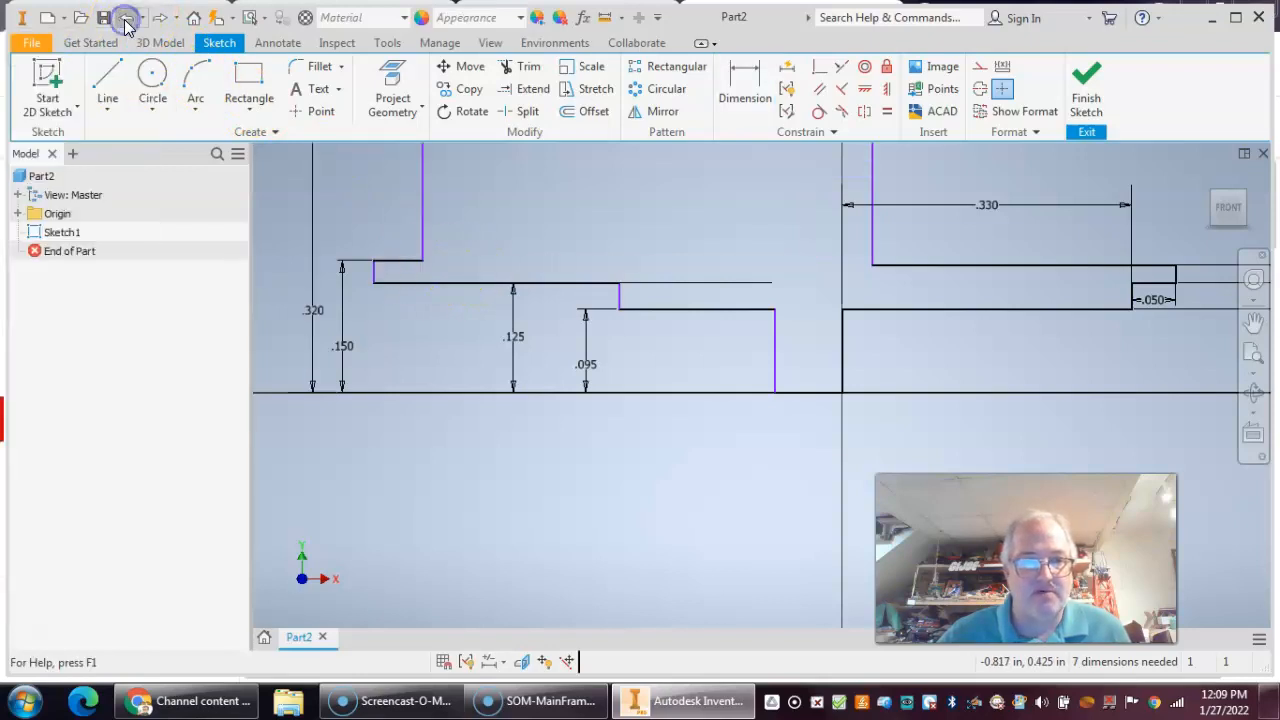
{"action": "left_click", "coordinate": [126, 22]}
{"action": "left_click", "coordinate": [126, 22]}
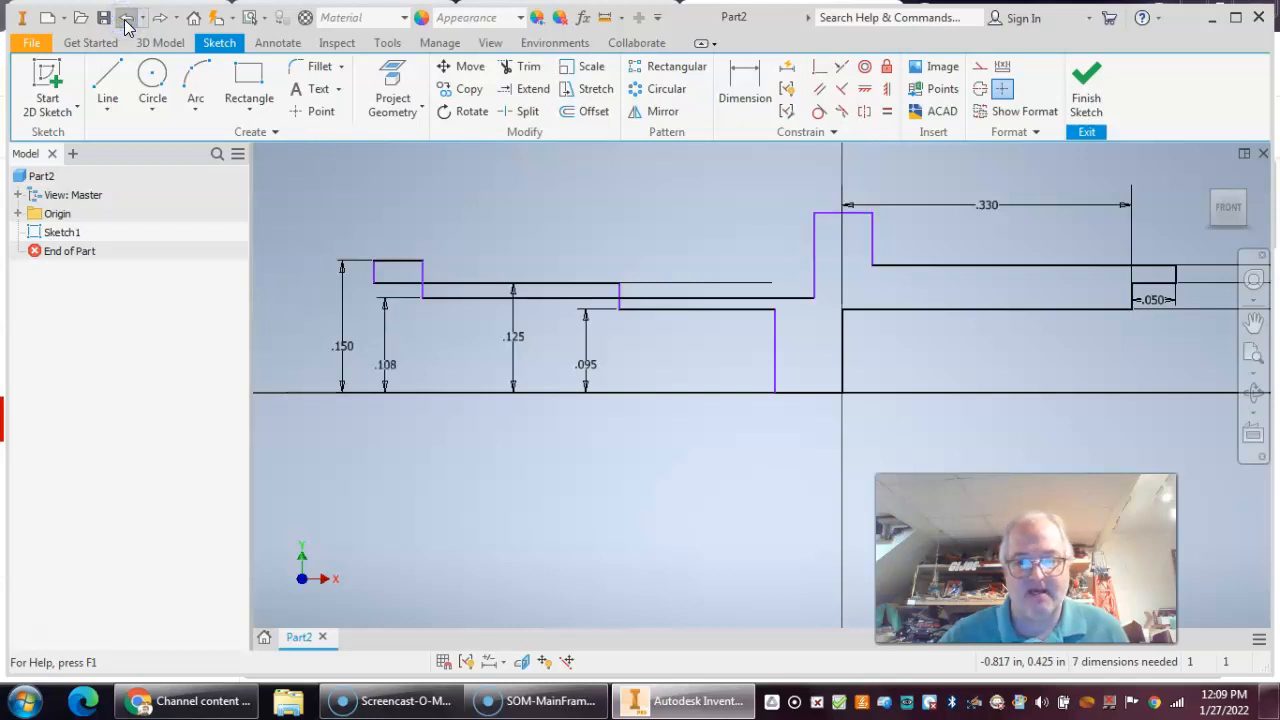
{"action": "left_click", "coordinate": [126, 22]}
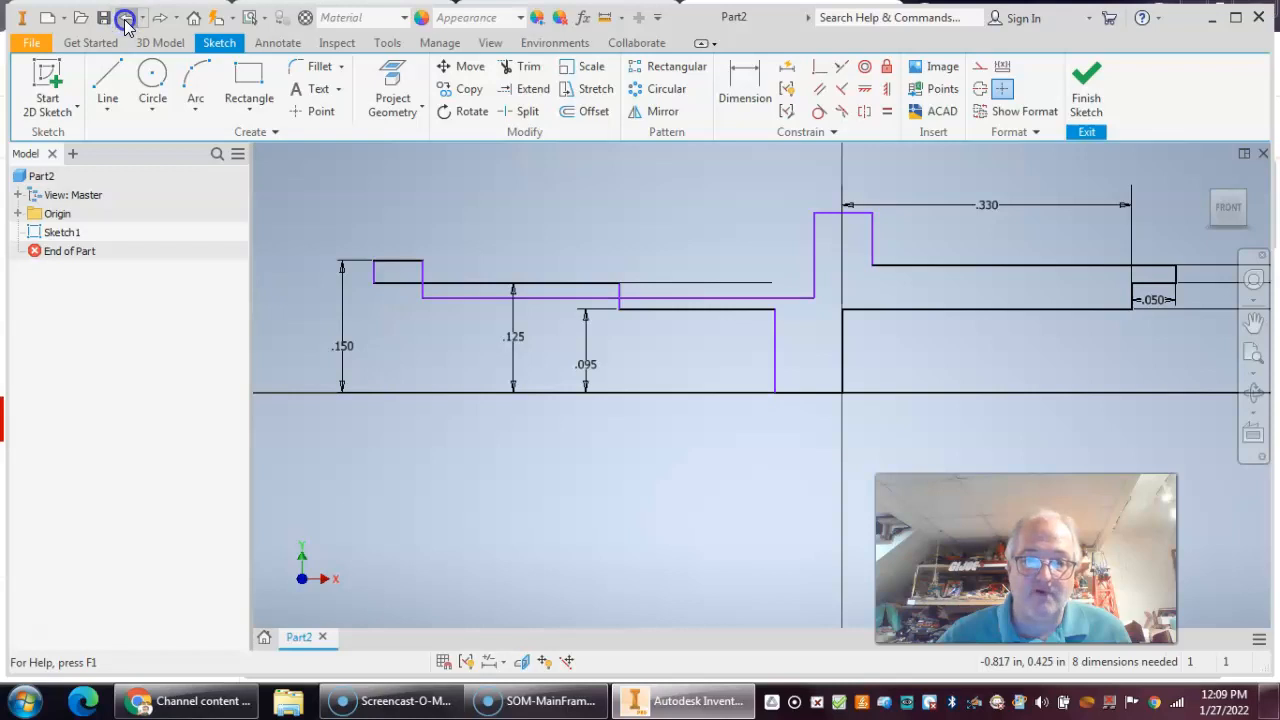
{"action": "left_click", "coordinate": [126, 22]}
Step: Delete the long horizontal edge connecting the left-end tab to the central tab
{"action": "scroll", "coordinate": [671, 186], "scroll_direction": "down", "scroll_amount": 3}
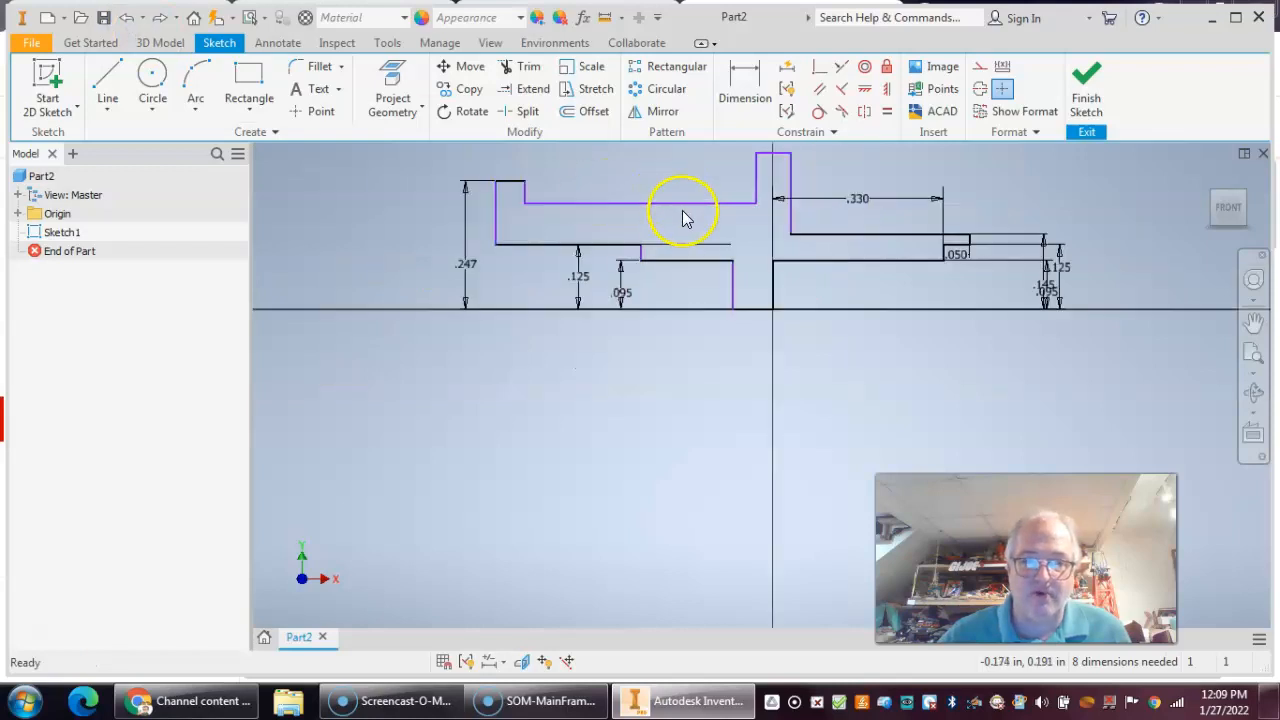
{"action": "middle_click_drag", "start_coordinate": [680, 209], "coordinate": [620, 277]}
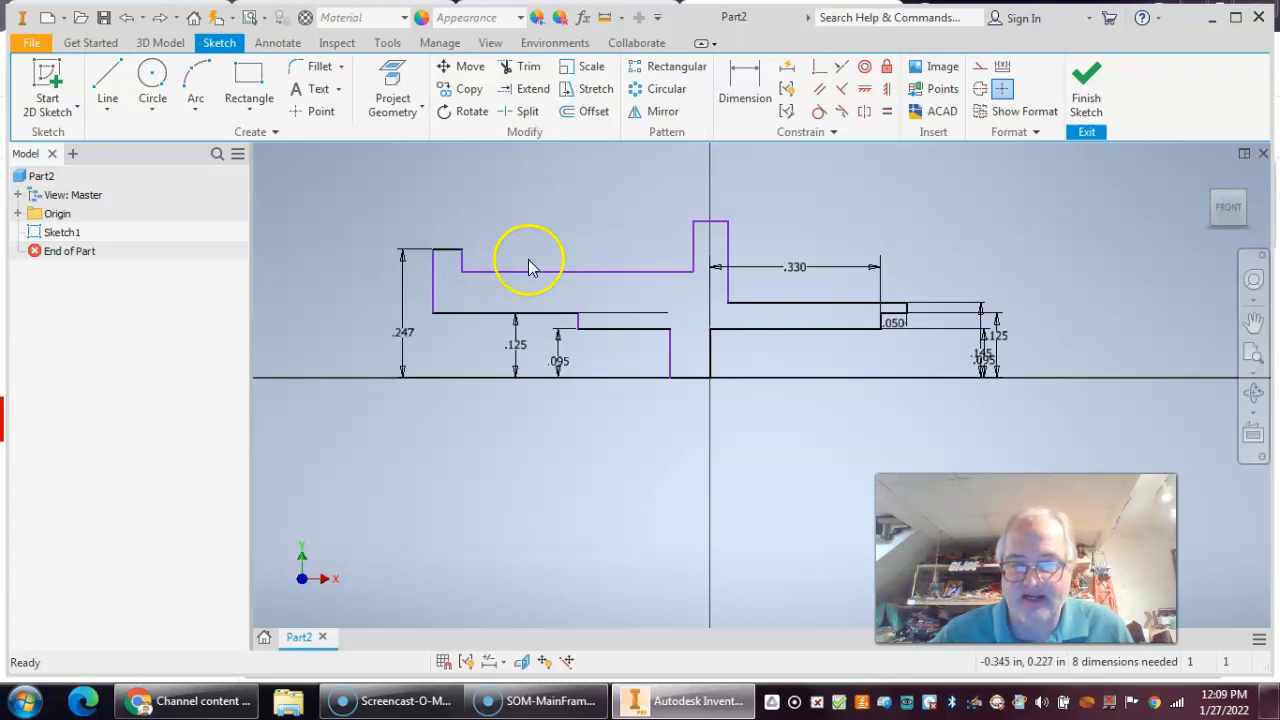
{"action": "left_click", "coordinate": [604, 272]}
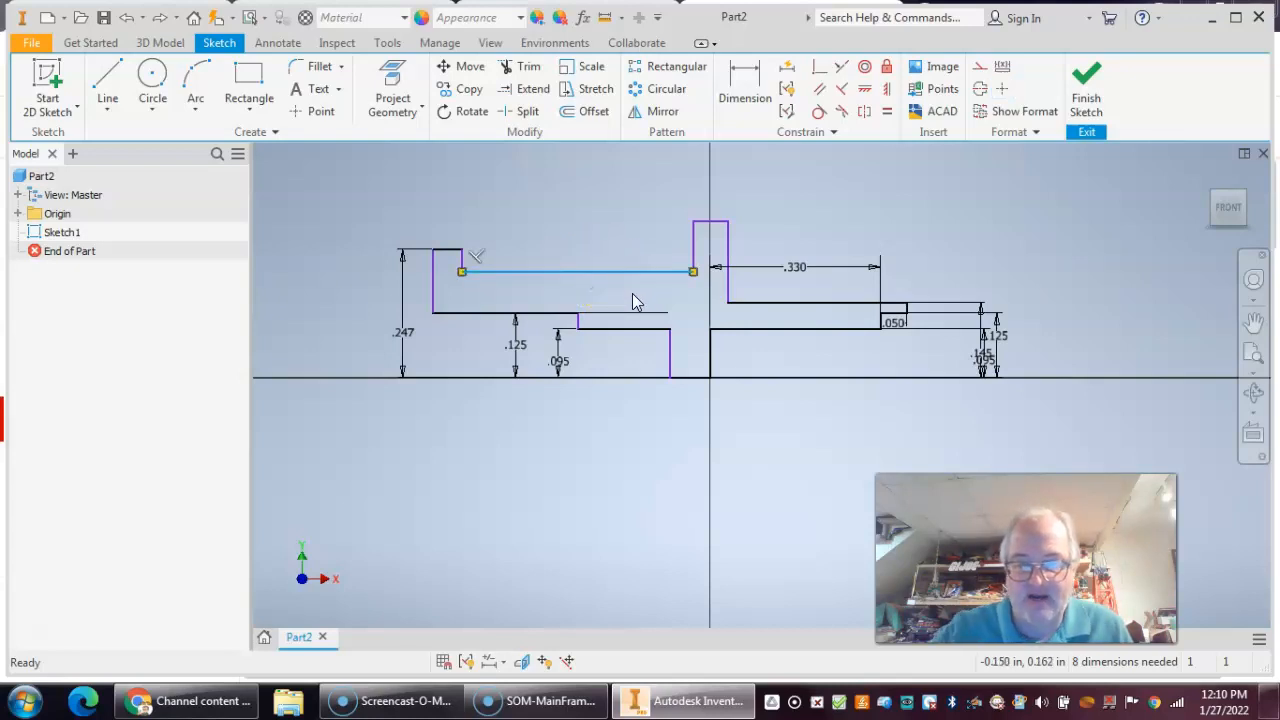
{"action": "key", "text": "Delete"}
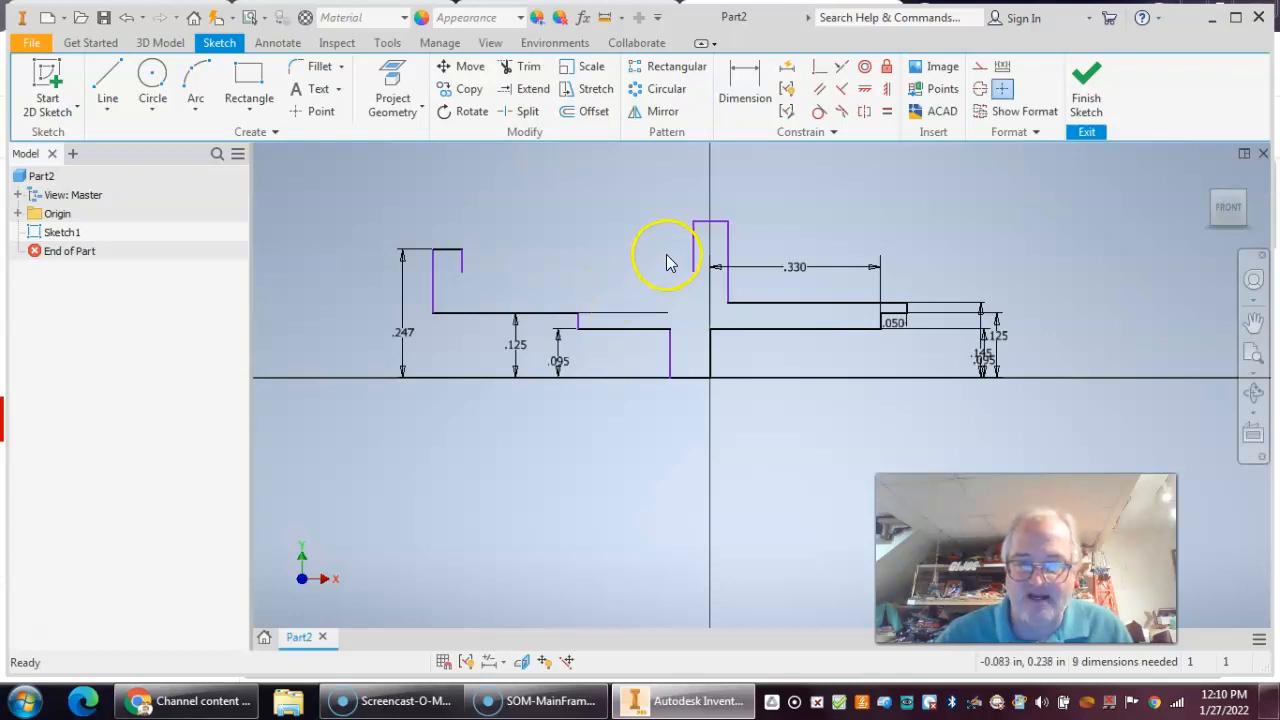
Step: Dimension the height of the central tab's top edge above the horizontal axis, setting it to .2 in
{"action": "left_click", "coordinate": [752, 100]}
{"action": "left_click", "coordinate": [686, 385]}
{"action": "left_click", "coordinate": [323, 322]}
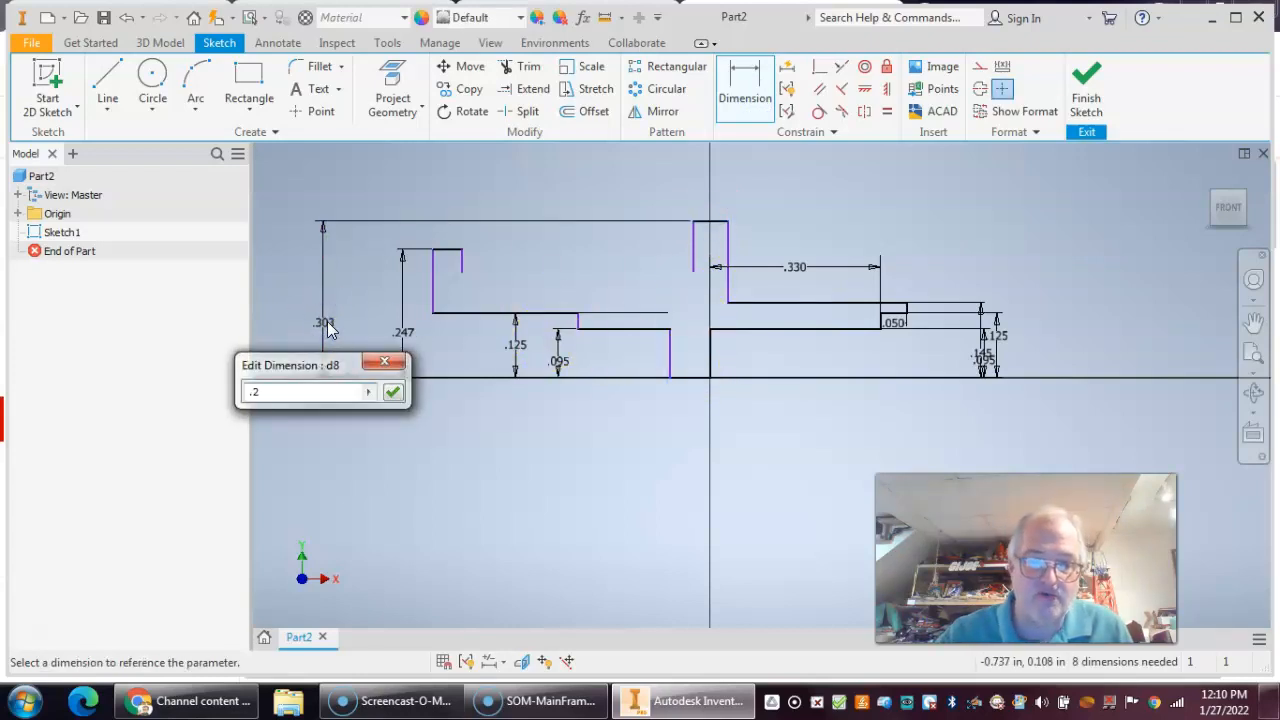
{"action": "key", "text": "Return"}
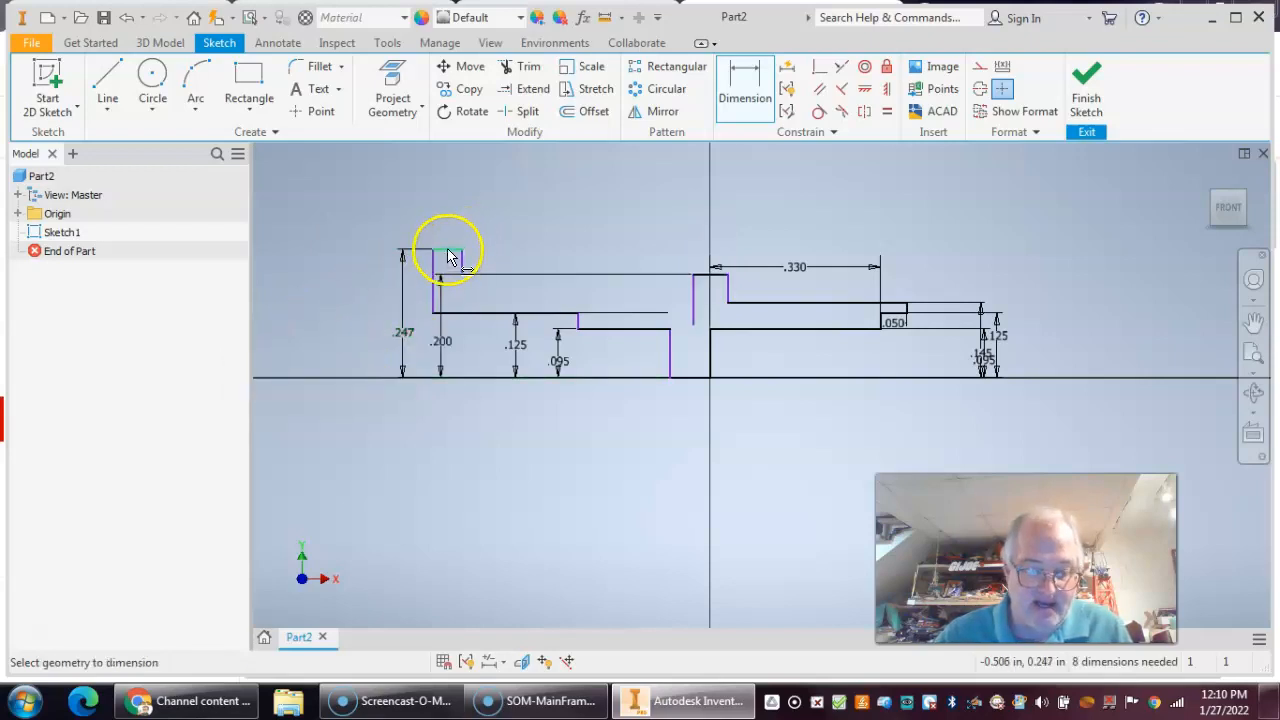
Step: Set the height dimension of the left-end tab's top edge to .15 in
{"action": "left_click", "coordinate": [403, 333]}
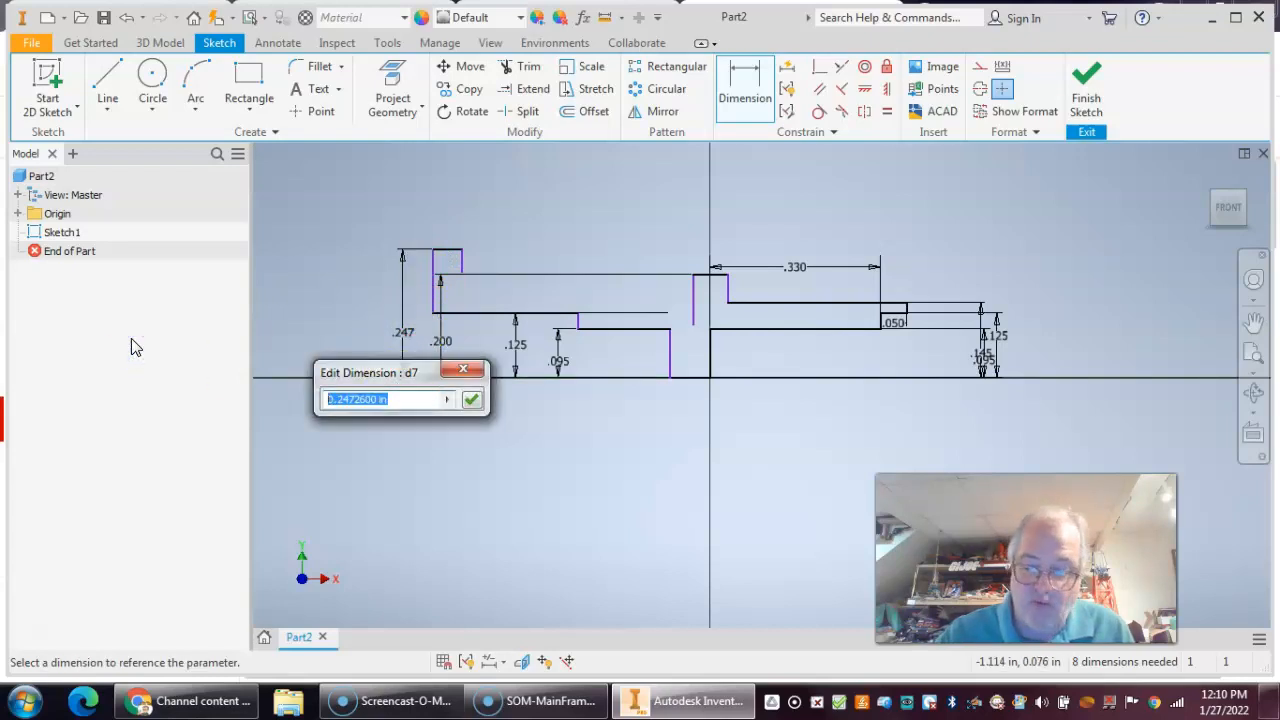
{"action": "type", "text": ".15"}
{"action": "key", "text": "Return"}
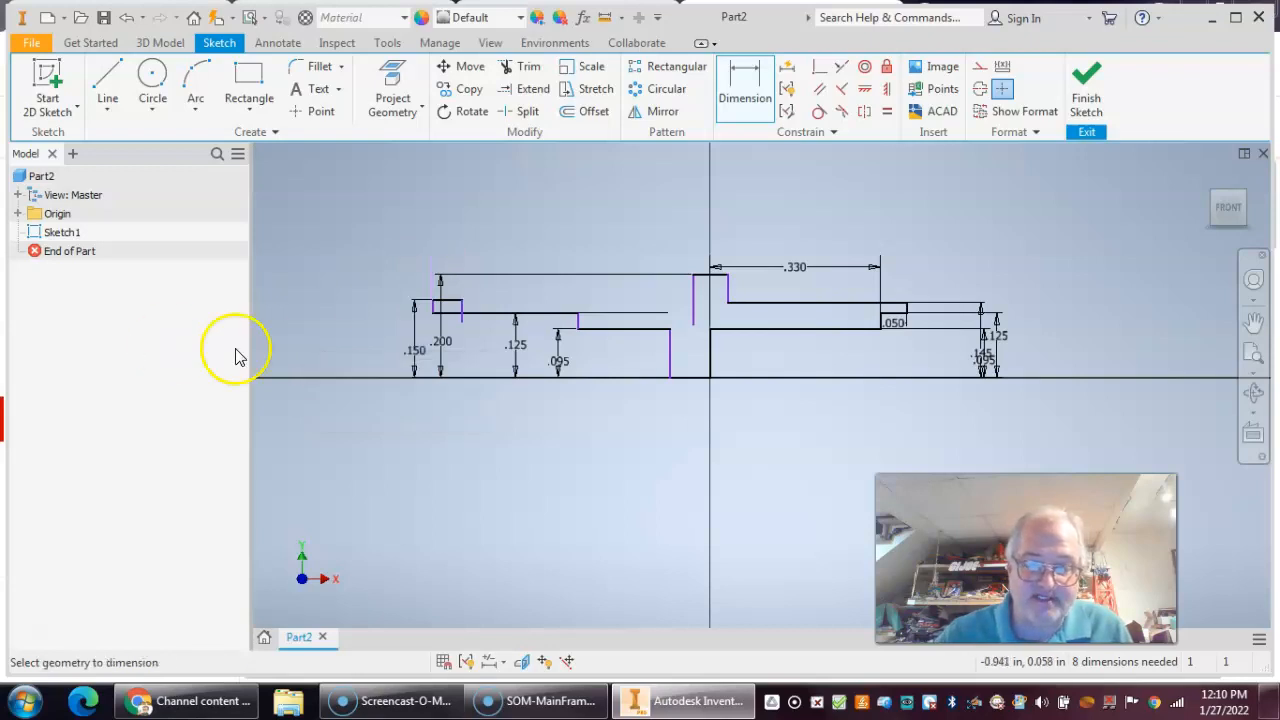
{"action": "scroll", "coordinate": [418, 382], "scroll_direction": "up", "scroll_amount": 3}
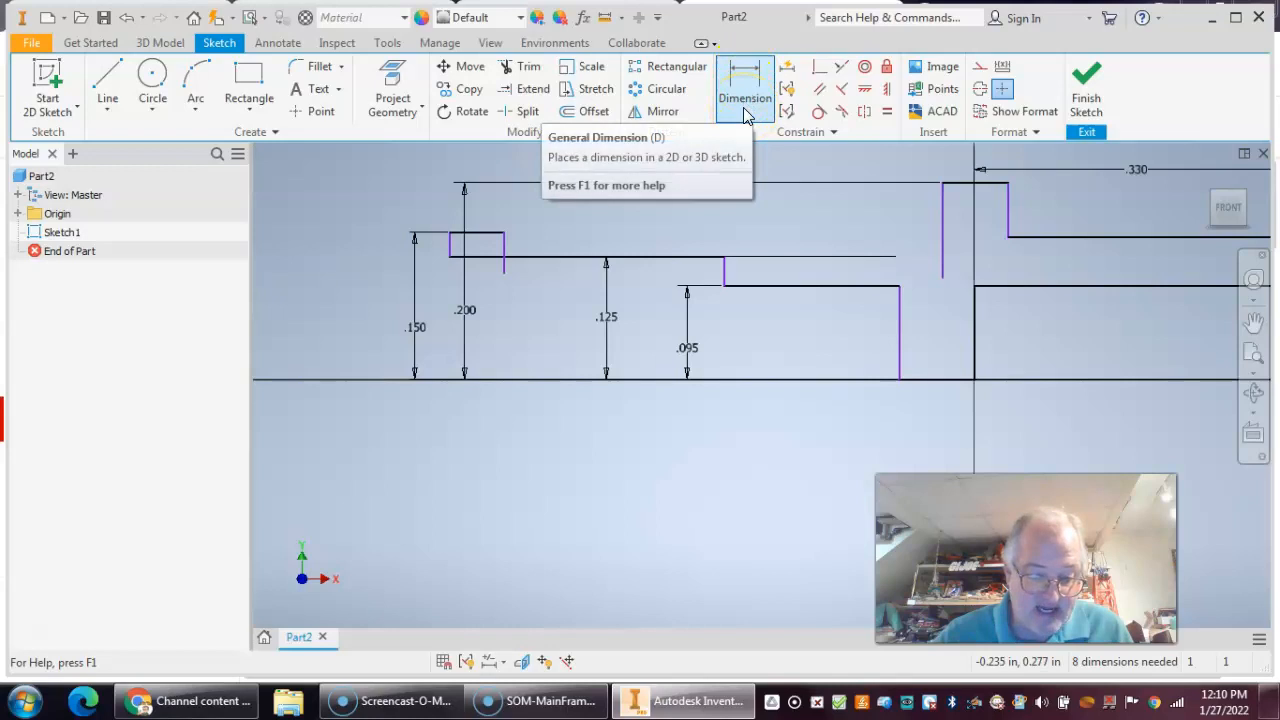
Step: Dimension the length of the short vertical edge on the left-end tab's inner side, setting it to .01 in
{"action": "left_click", "coordinate": [766, 85]}
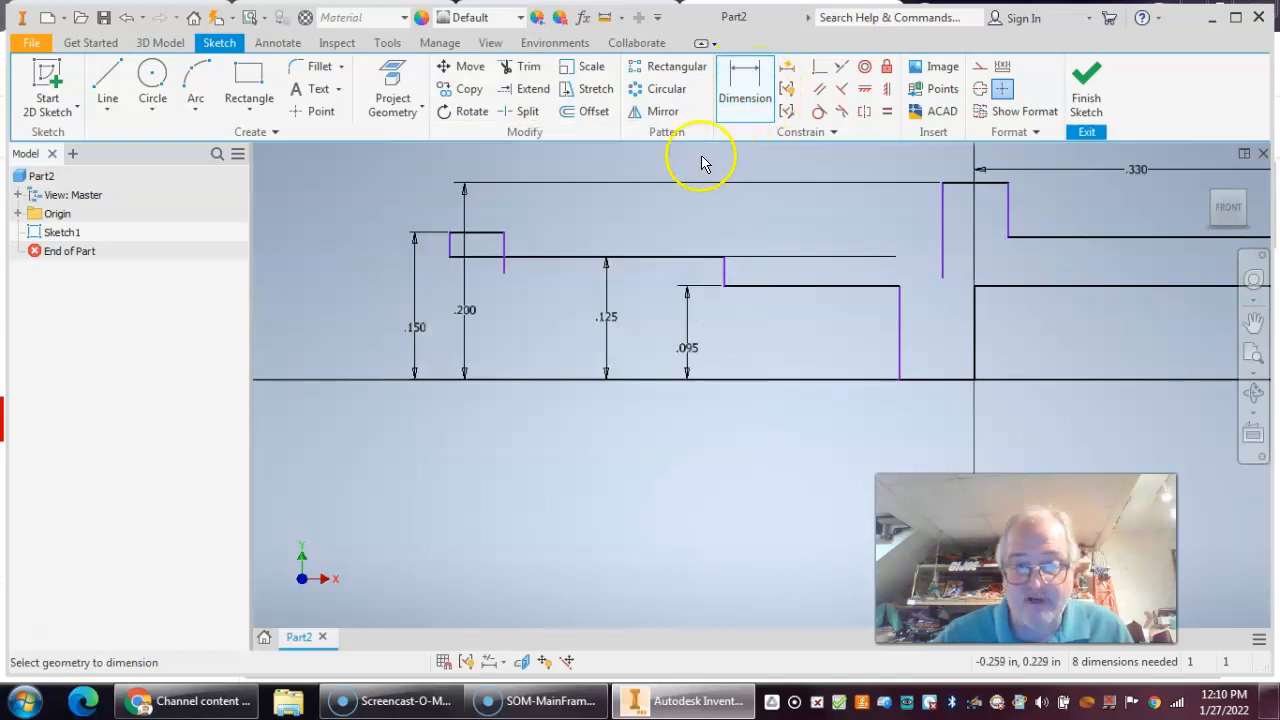
{"action": "left_click", "coordinate": [506, 252]}
{"action": "left_click", "coordinate": [523, 246]}
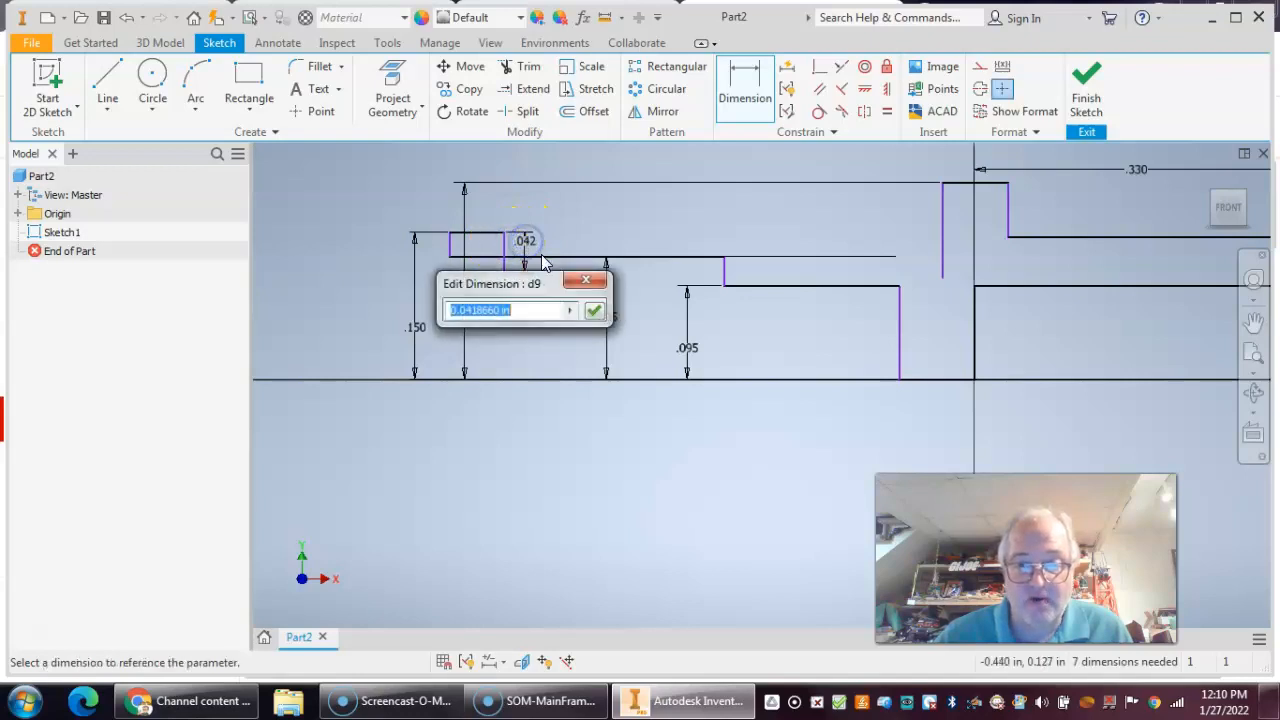
{"action": "type", "text": ".01"}
{"action": "key", "text": "Return"}
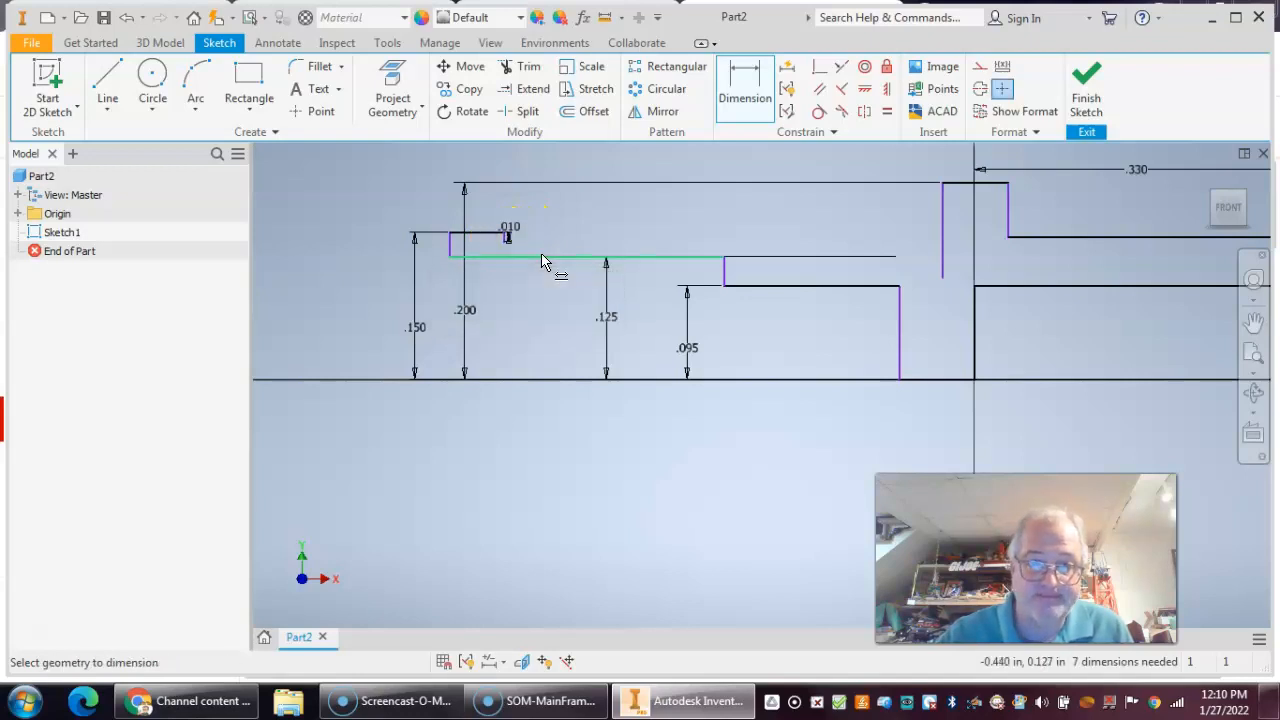
{"action": "left_click", "coordinate": [652, 302]}
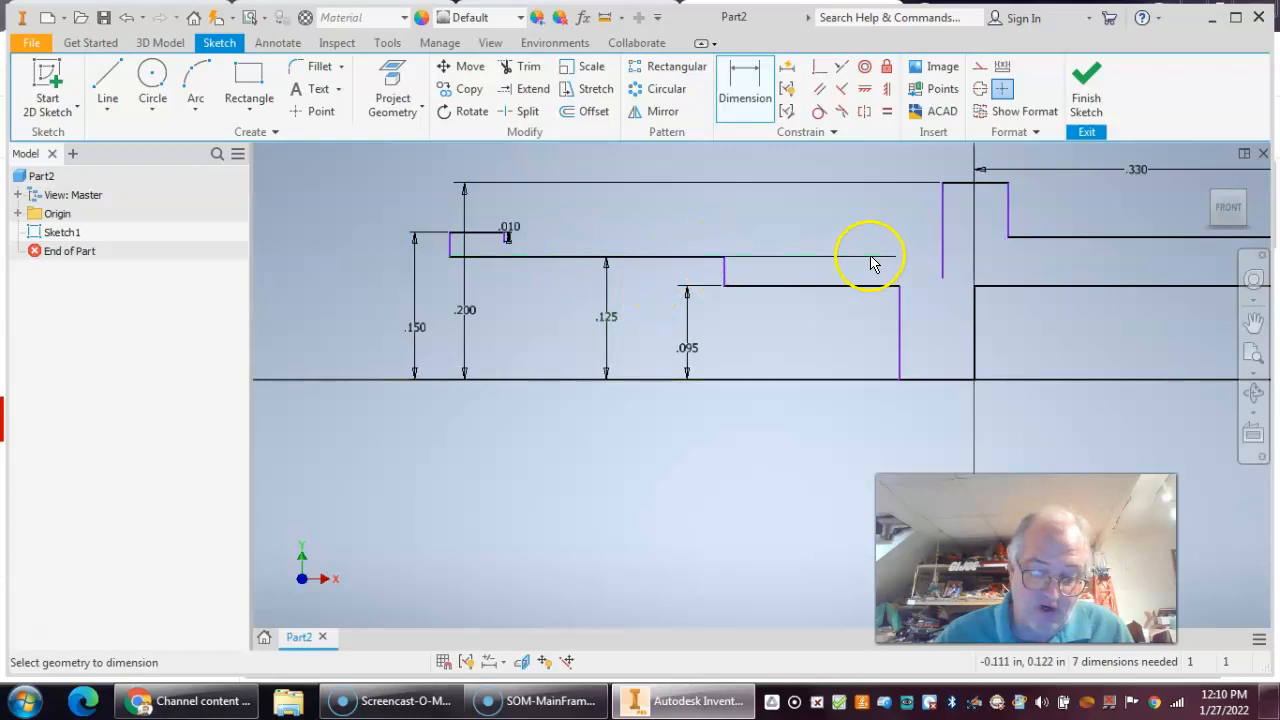
Step: Dimension the height of the lower endpoint of the central tab's left edge above the horizontal axis, setting it to .15 in
{"action": "scroll", "coordinate": [620, 220], "scroll_direction": "up", "scroll_amount": 3}
{"action": "middle_click_drag", "start_coordinate": [455, 210], "coordinate": [486, 225]}
{"action": "scroll", "coordinate": [486, 225], "scroll_direction": "down", "scroll_amount": 3}
{"action": "middle_click_drag", "start_coordinate": [717, 234], "coordinate": [610, 235]}
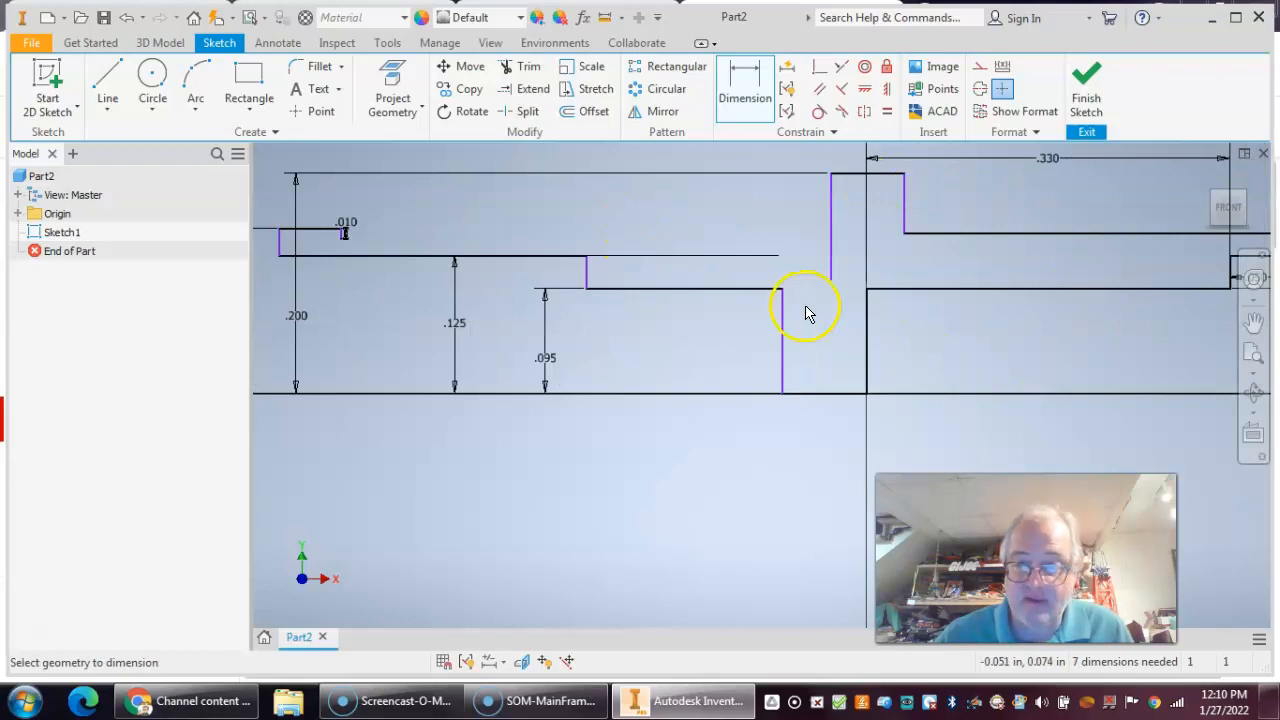
{"action": "scroll", "coordinate": [822, 303], "scroll_direction": "down", "scroll_amount": 2}
{"action": "middle_click_drag", "start_coordinate": [822, 303], "coordinate": [759, 313]}
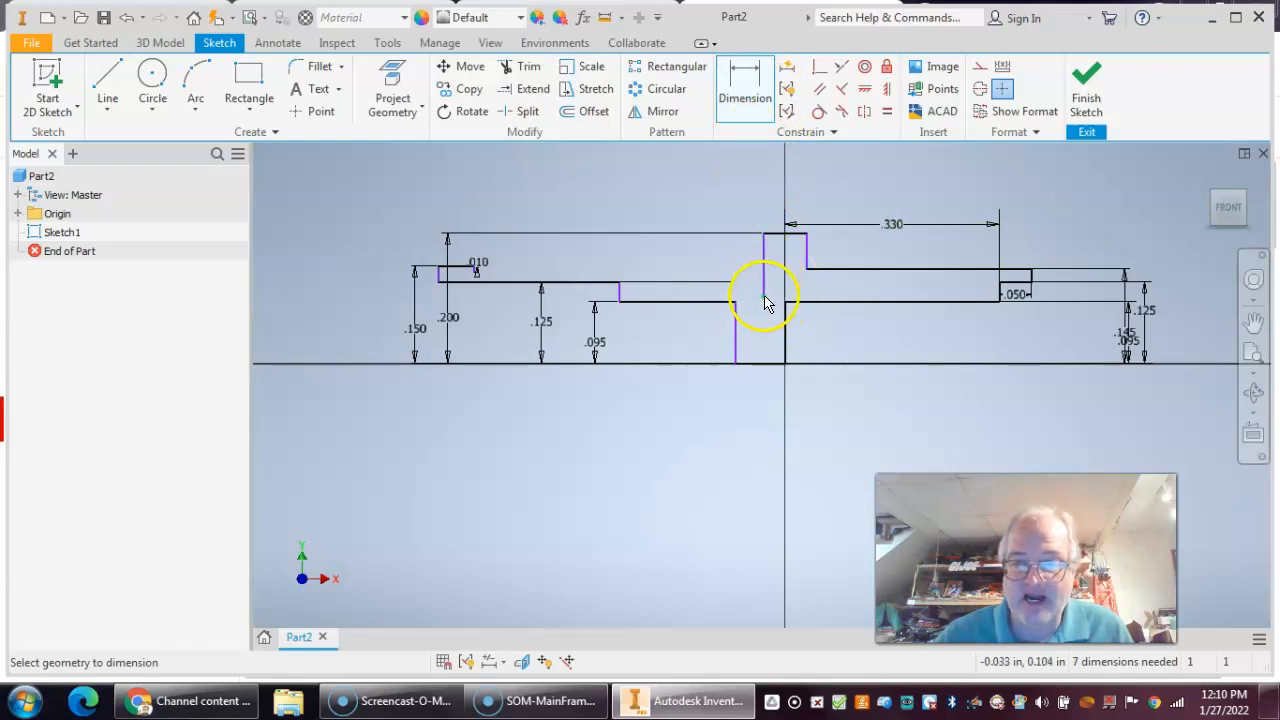
{"action": "left_click", "coordinate": [762, 366]}
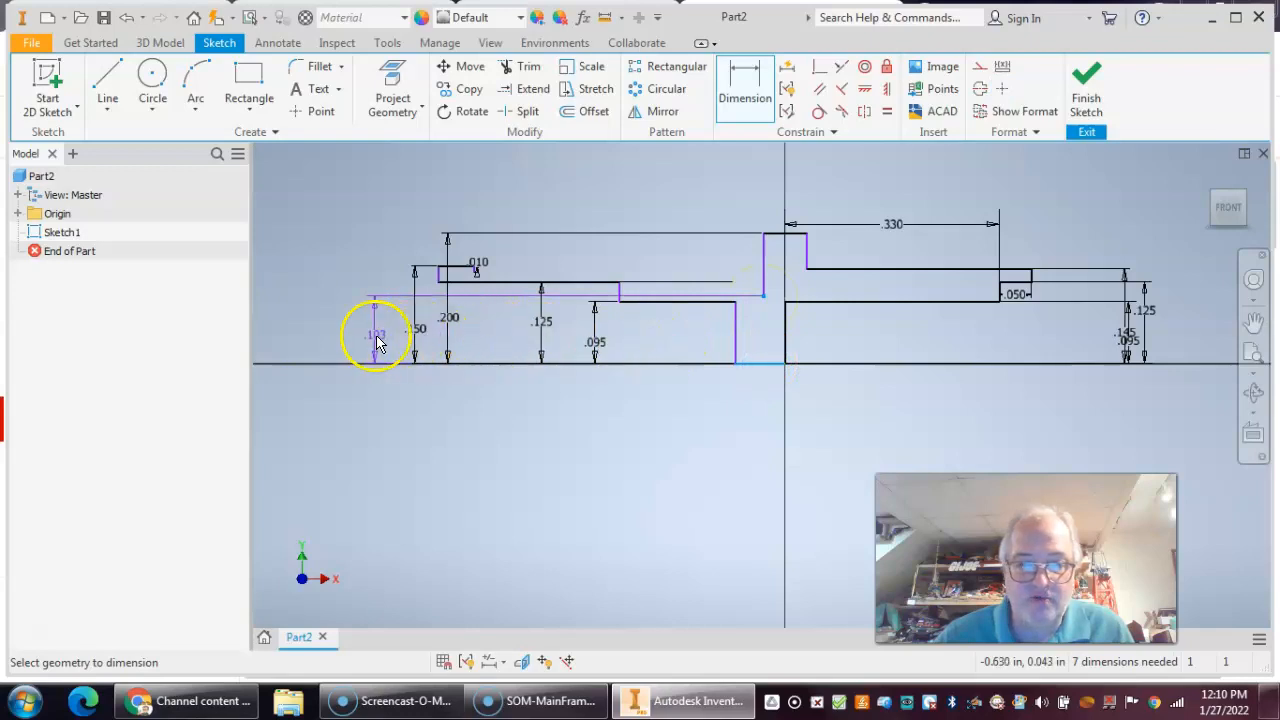
{"action": "left_click", "coordinate": [367, 340]}
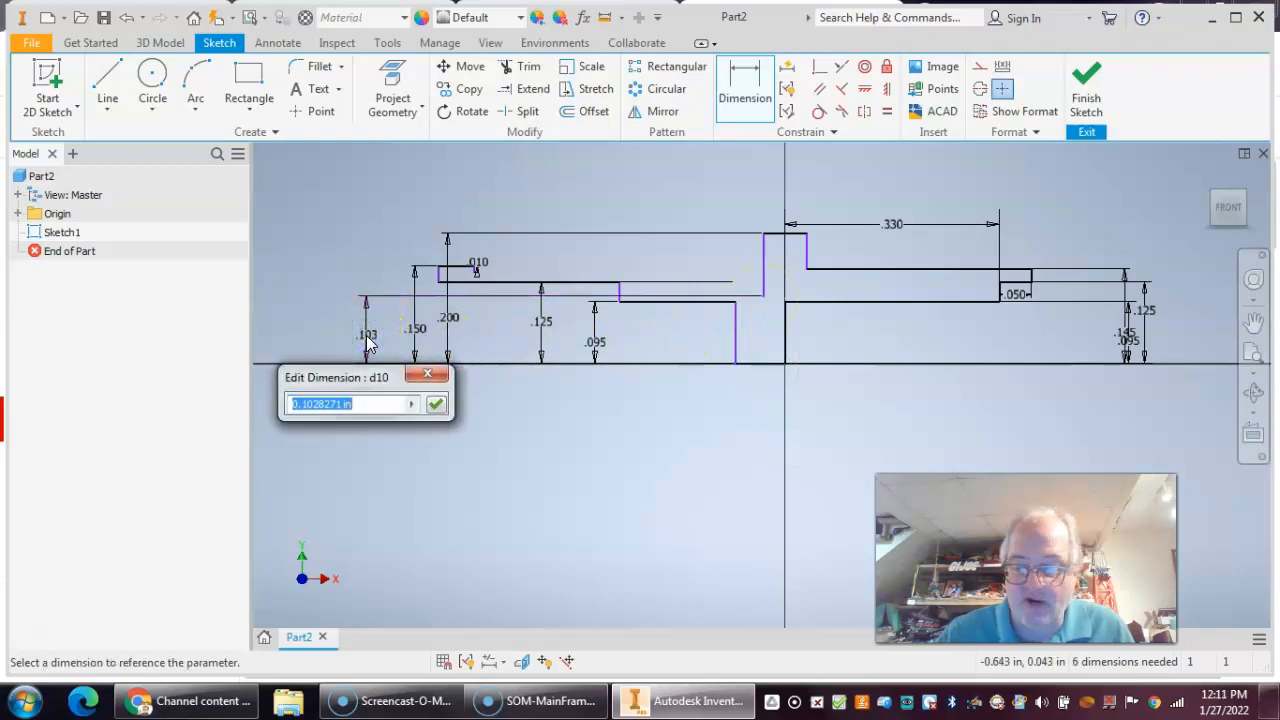
{"action": "key", "text": "Return"}
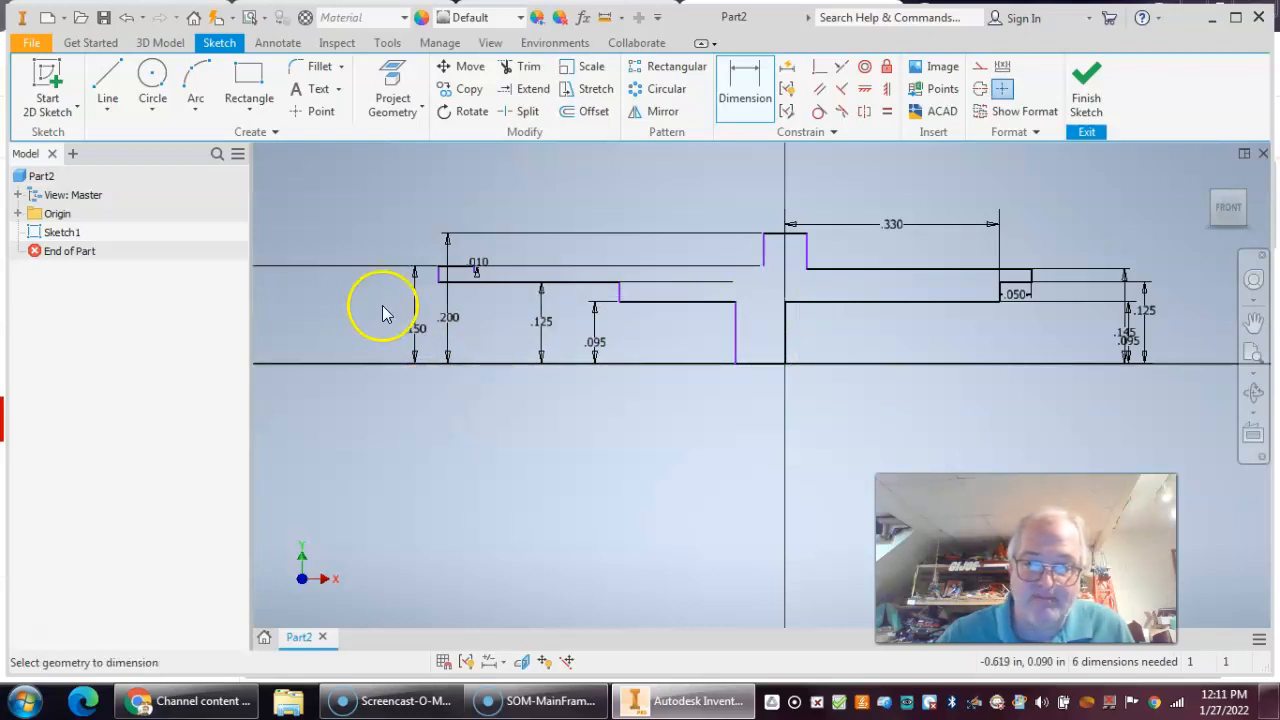
Step: Close the profile with a line from the central tab's lower-left endpoint to the left-end tab's inner edge, and finish the sketch
{"action": "scroll", "coordinate": [649, 267], "scroll_direction": "down", "scroll_amount": 3}
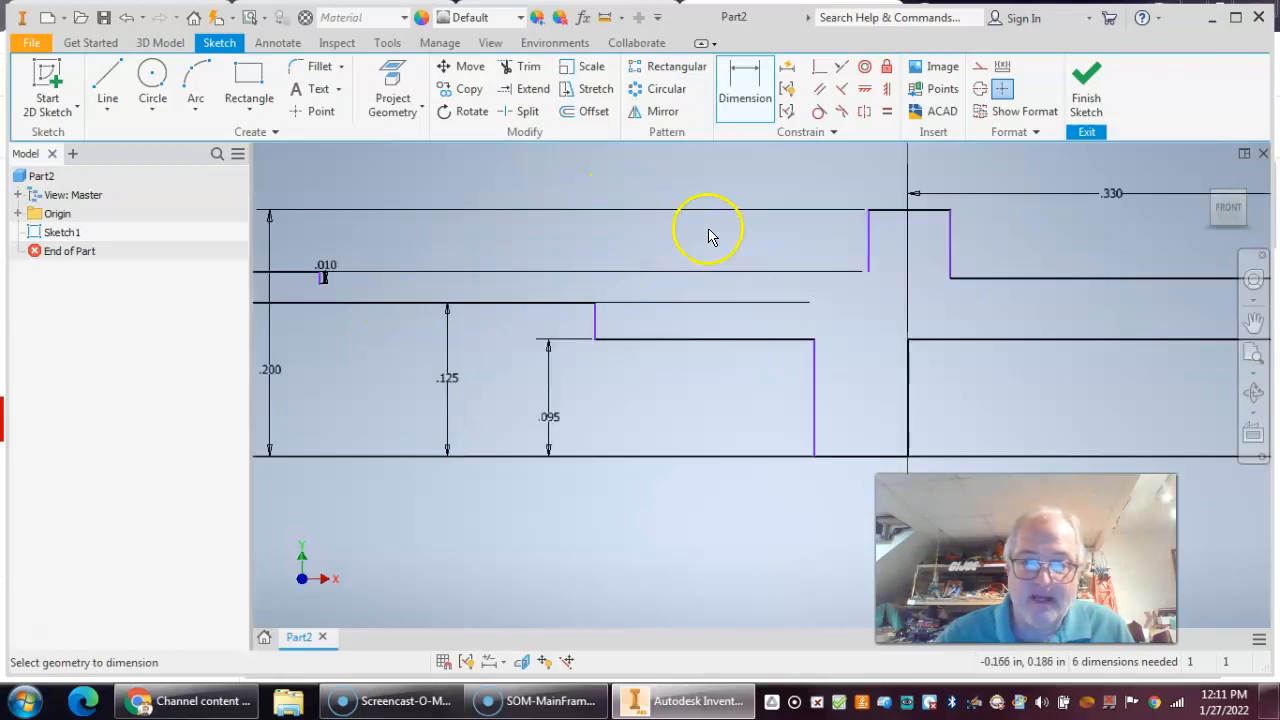
{"action": "left_click", "coordinate": [108, 82]}
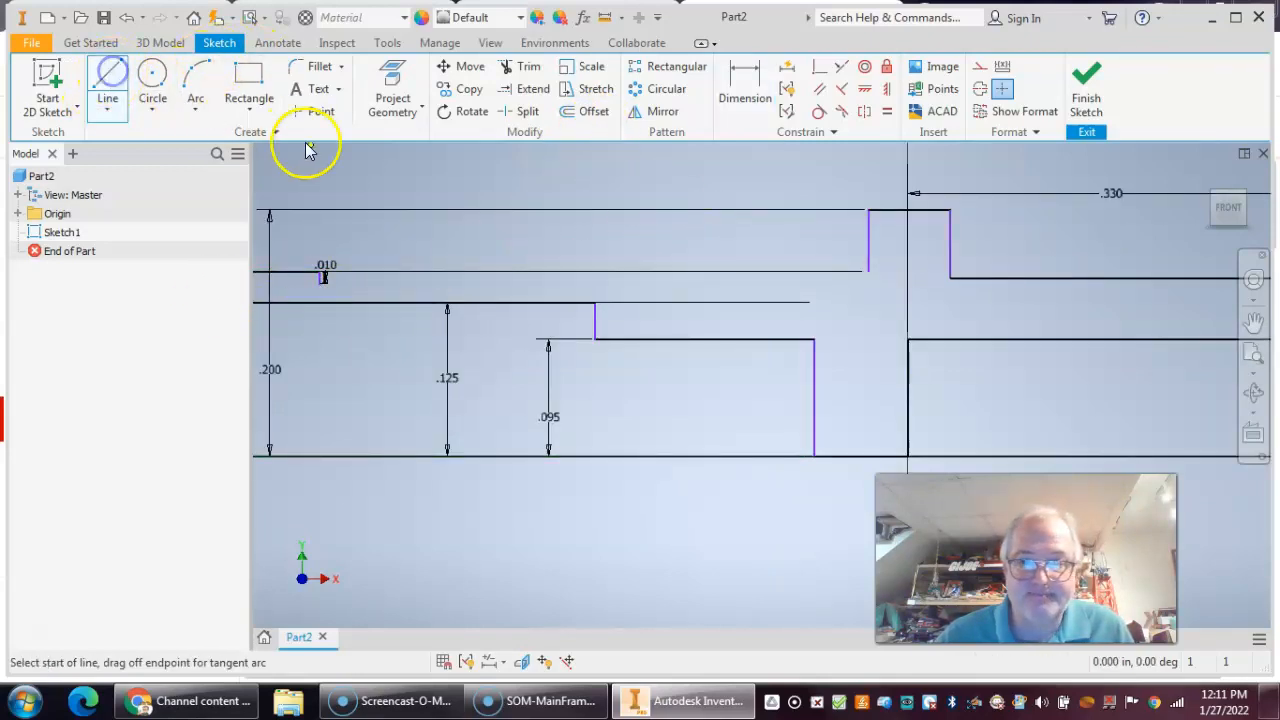
{"action": "left_click", "coordinate": [868, 271]}
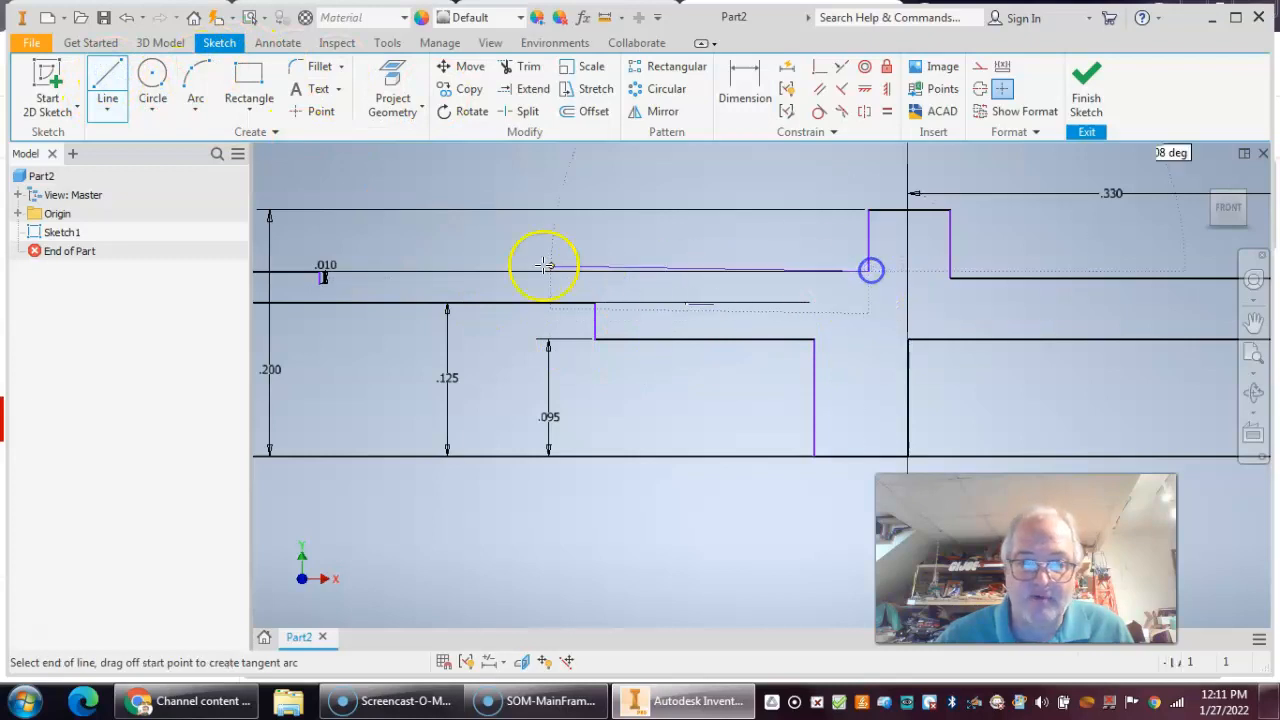
{"action": "left_click", "coordinate": [322, 279]}
{"action": "scroll", "coordinate": [853, 152], "scroll_direction": "down", "scroll_amount": 4}
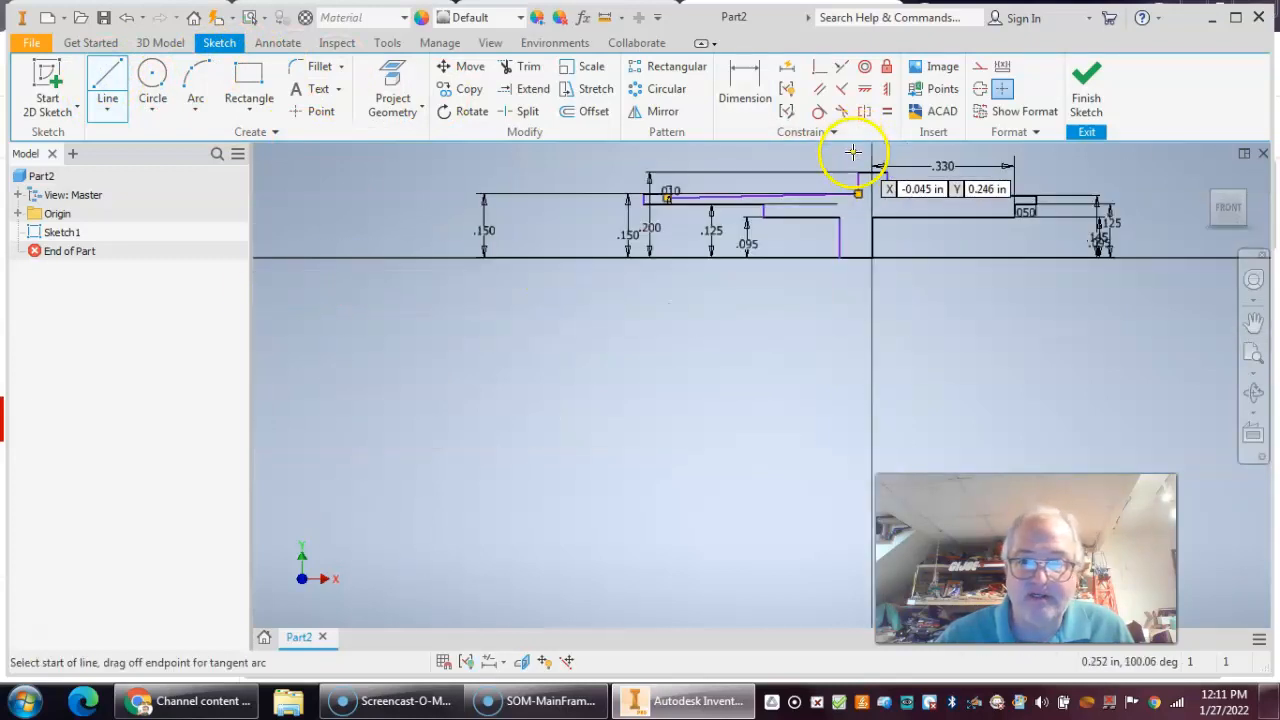
{"action": "middle_click_drag", "start_coordinate": [1046, 360], "coordinate": [958, 348]}
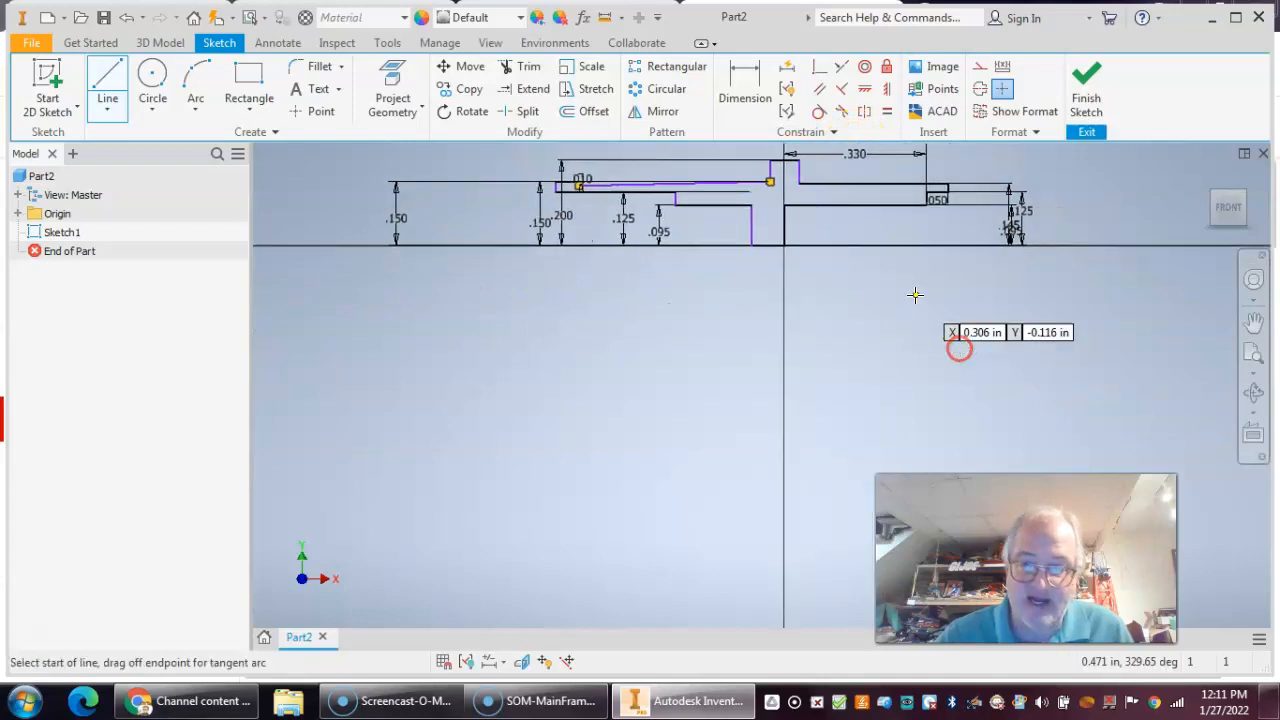
{"action": "left_click", "coordinate": [1090, 92]}
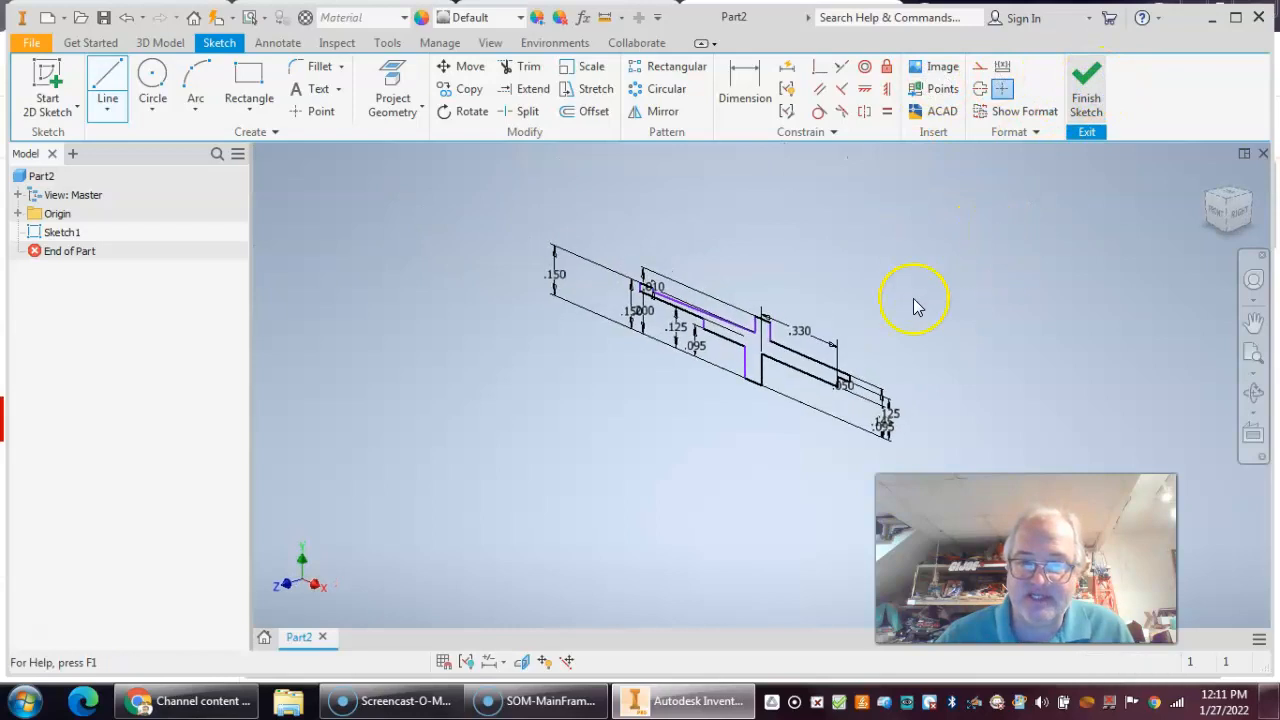
{"action": "middle_click_drag", "start_coordinate": [938, 268], "coordinate": [849, 231]}
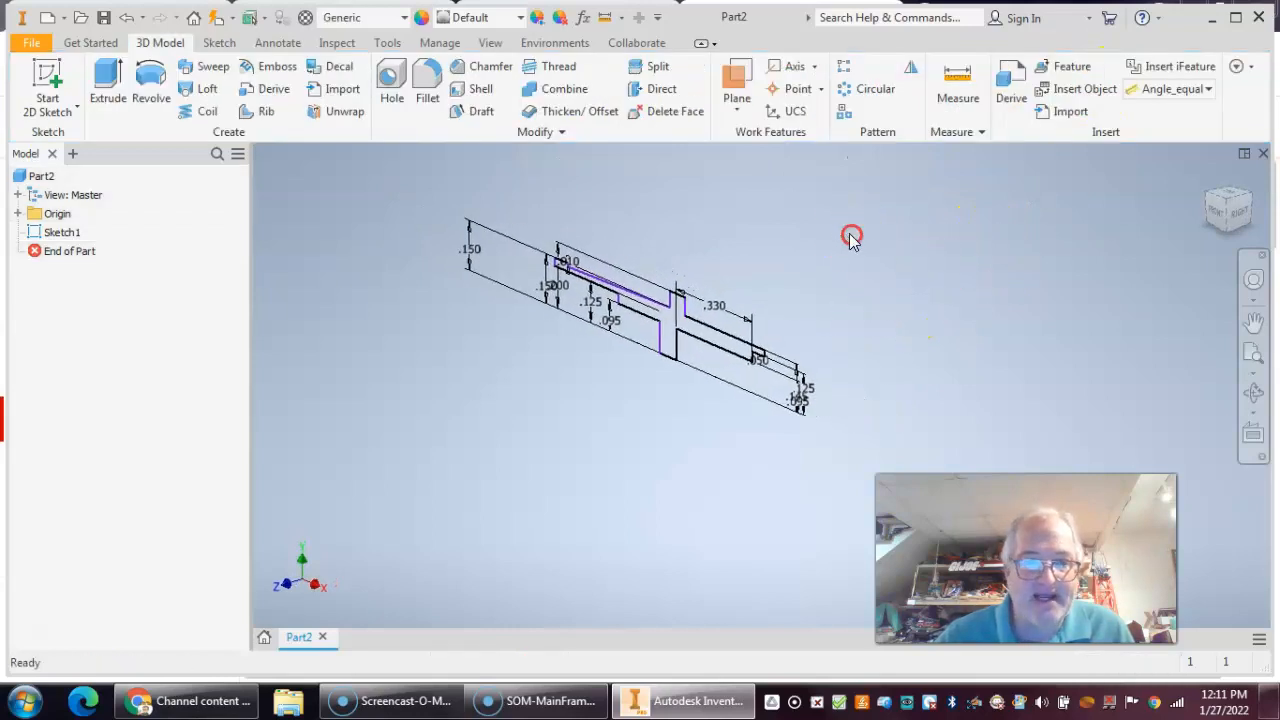
Step: Try to revolve the closed profile a full 360 degrees about the short vertical edge at its right end
{"action": "left_click", "coordinate": [168, 84]}
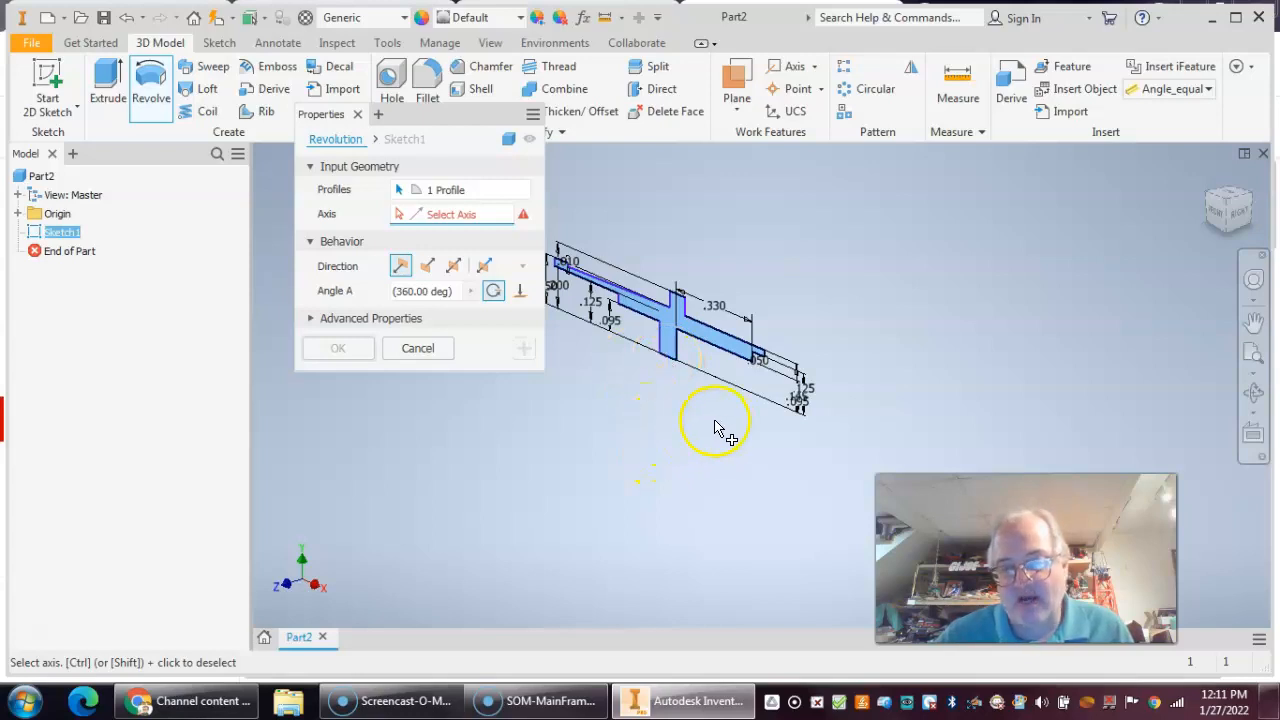
{"action": "scroll", "coordinate": [766, 362], "scroll_direction": "up", "scroll_amount": 3}
{"action": "left_click", "coordinate": [763, 353]}
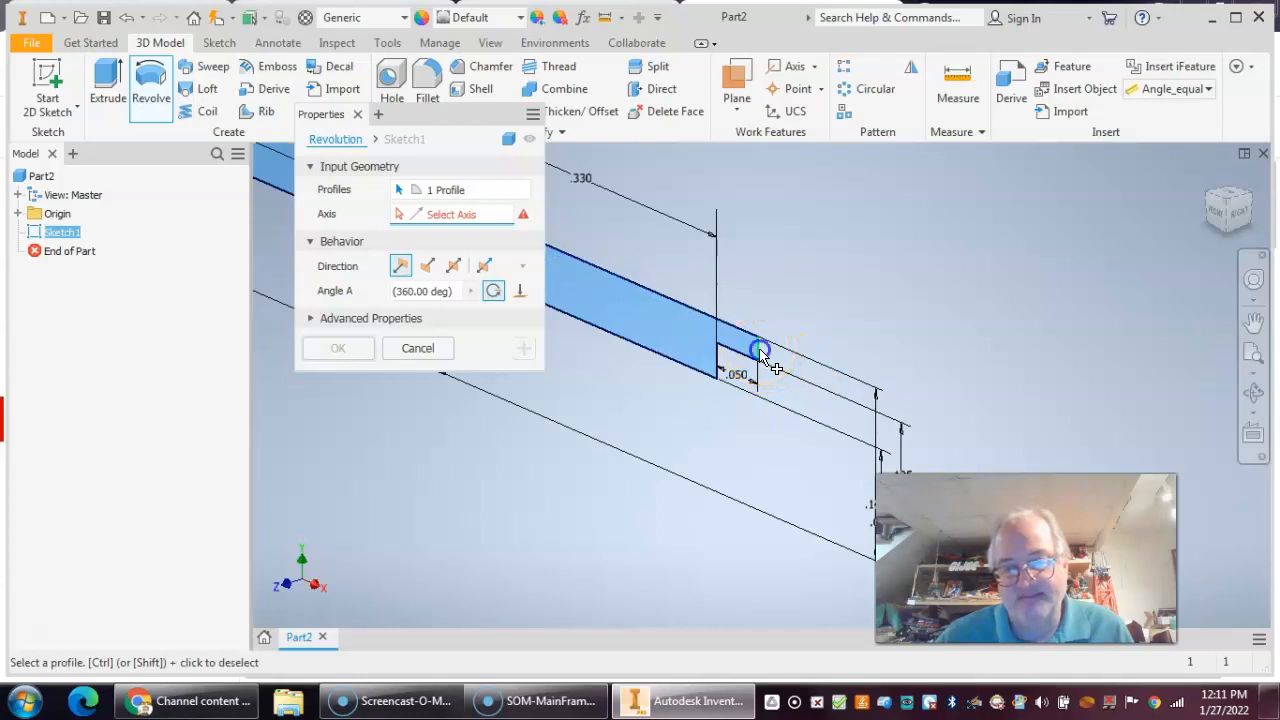
{"action": "scroll", "coordinate": [795, 480], "scroll_direction": "down", "scroll_amount": 5}
{"action": "scroll", "coordinate": [873, 462], "scroll_direction": "up", "scroll_amount": 1}
{"action": "middle_click_drag", "start_coordinate": [873, 462], "coordinate": [929, 340]}
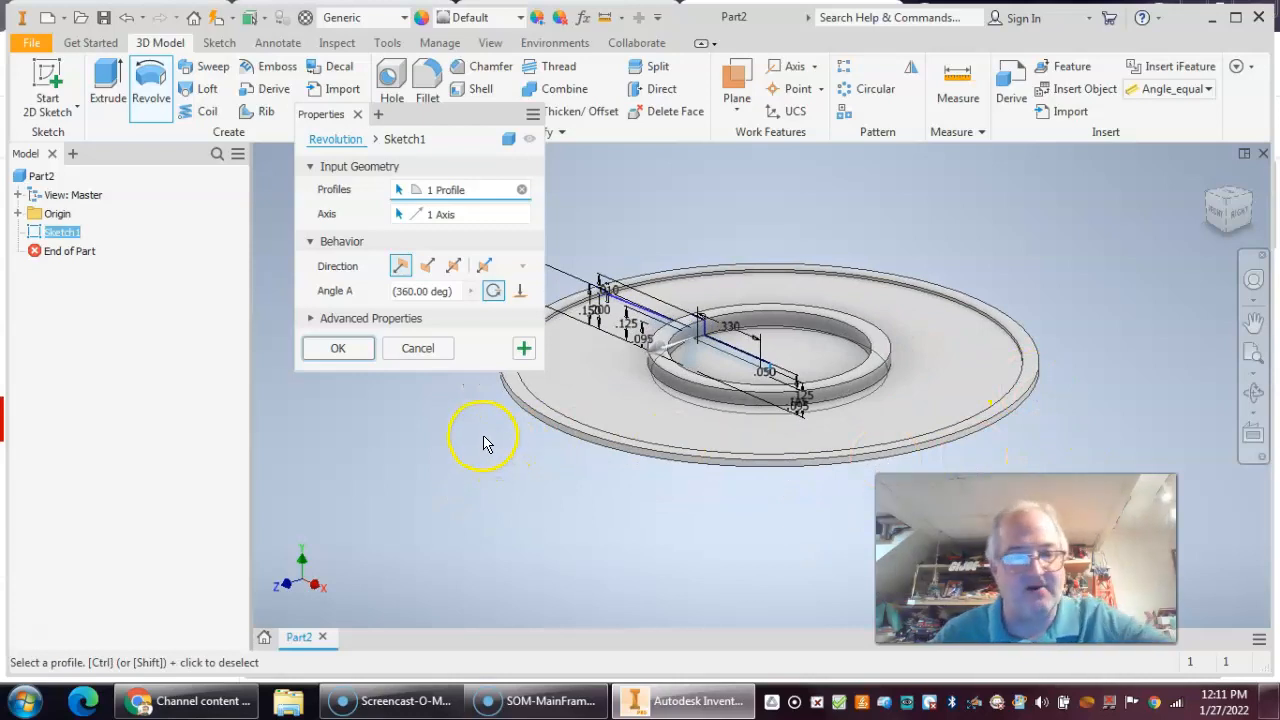
{"action": "left_click", "coordinate": [325, 347]}
Step: Inspect the revolved disc and undo the revolve
{"action": "middle_click_drag", "start_coordinate": [671, 514], "coordinate": [609, 480], "text": "shift"}
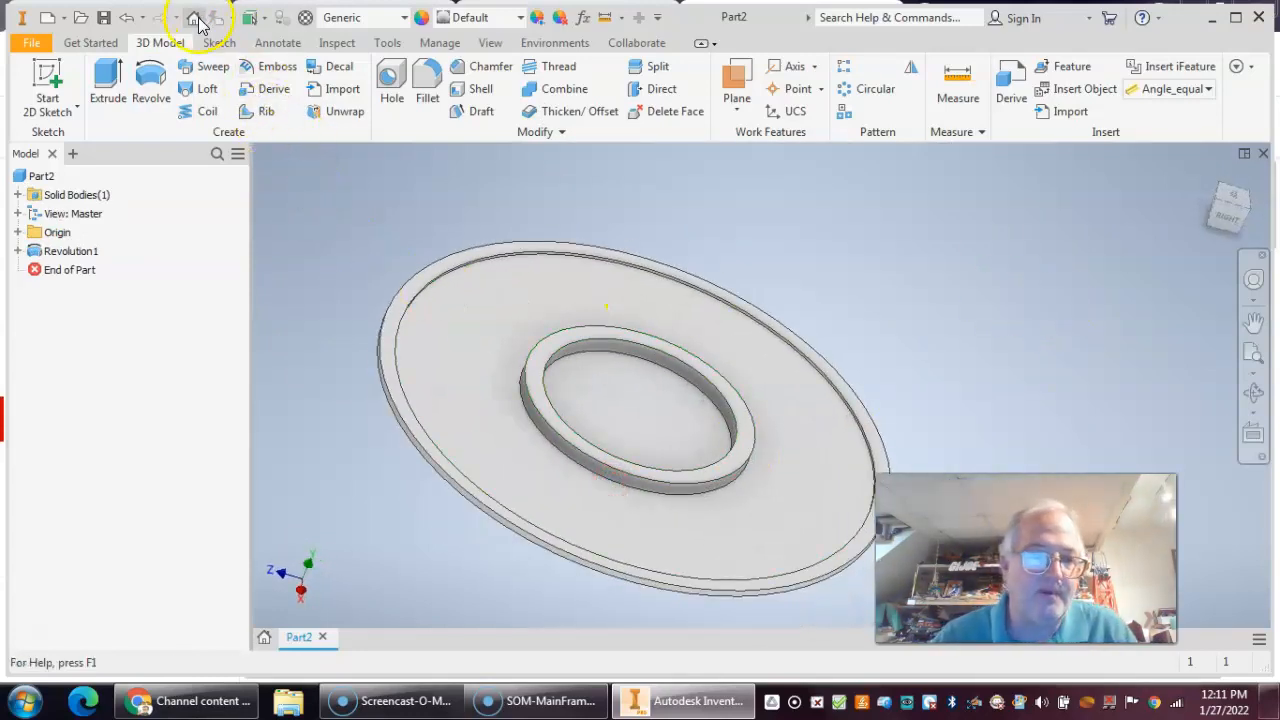
{"action": "left_click", "coordinate": [1200, 183]}
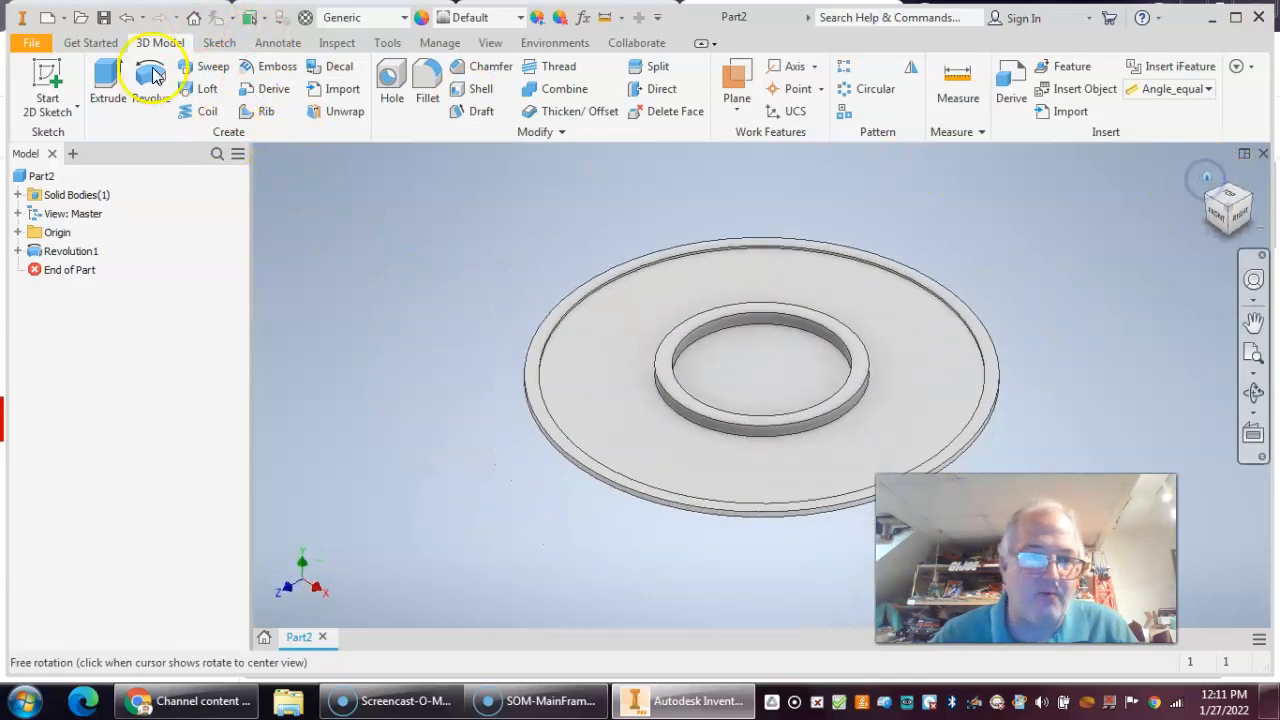
{"action": "left_click", "coordinate": [126, 17]}
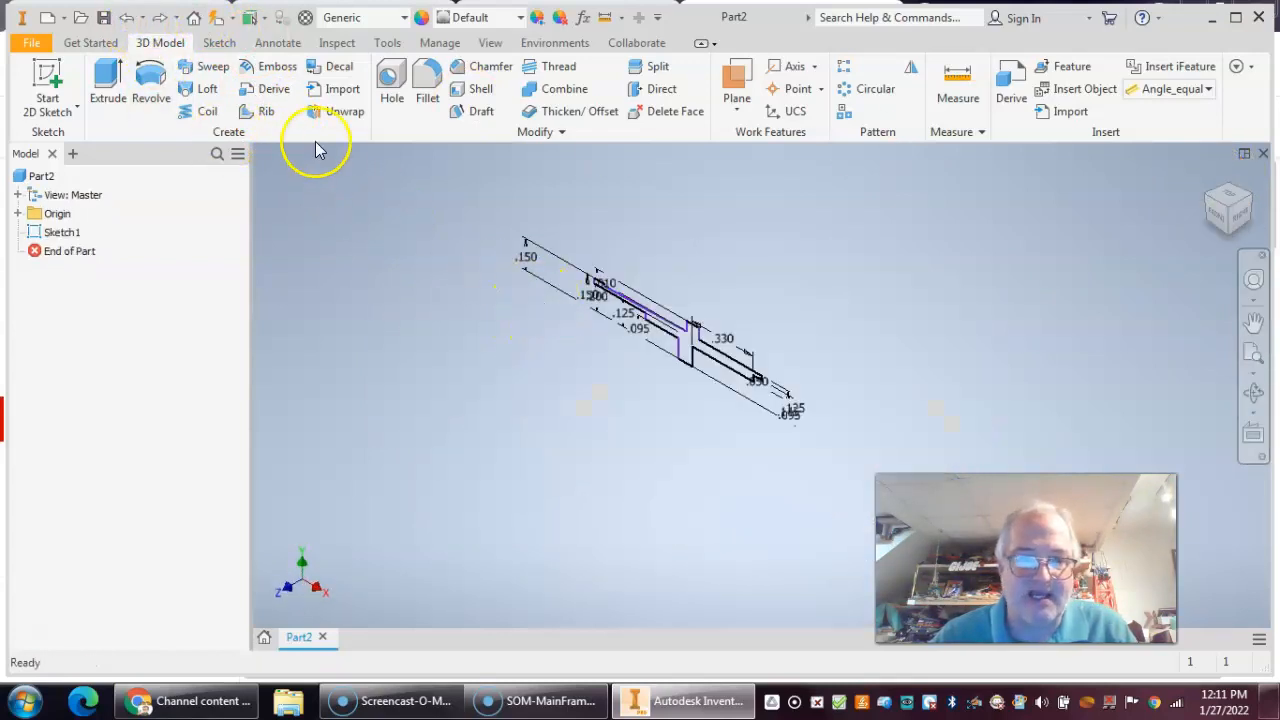
{"action": "left_click", "coordinate": [151, 90]}
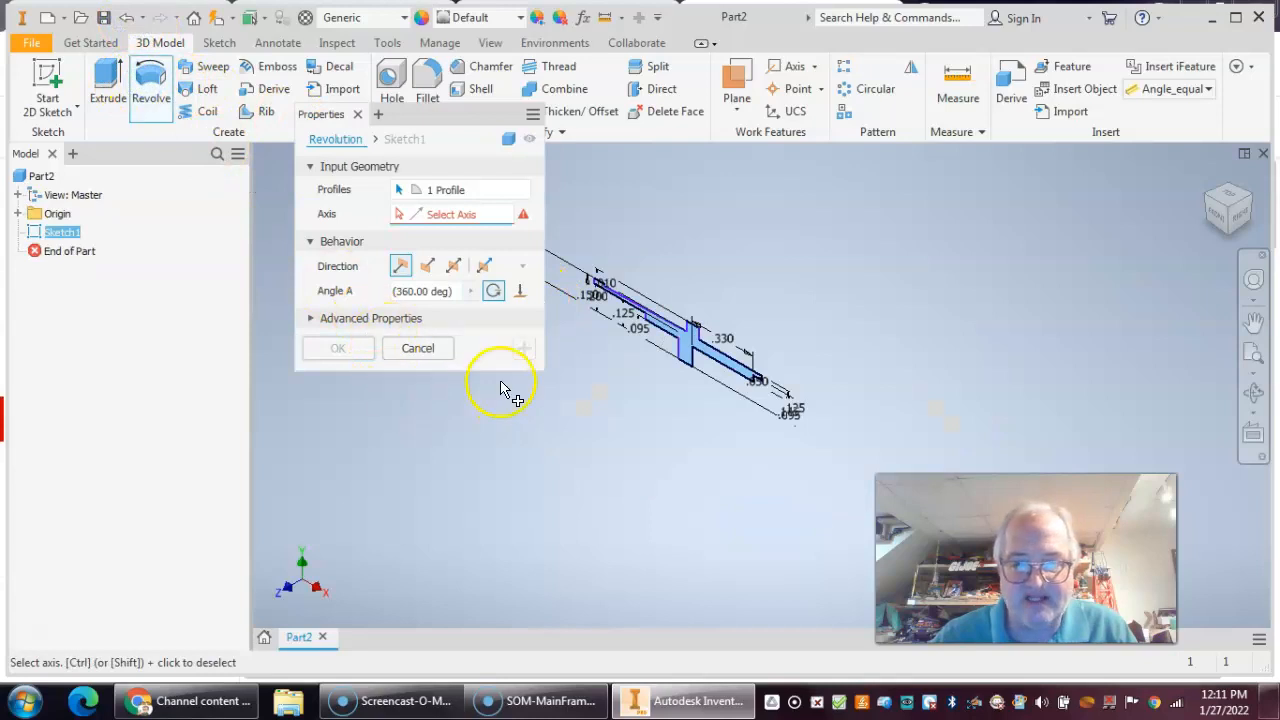
{"action": "scroll", "coordinate": [668, 338], "scroll_direction": "down", "scroll_amount": 2}
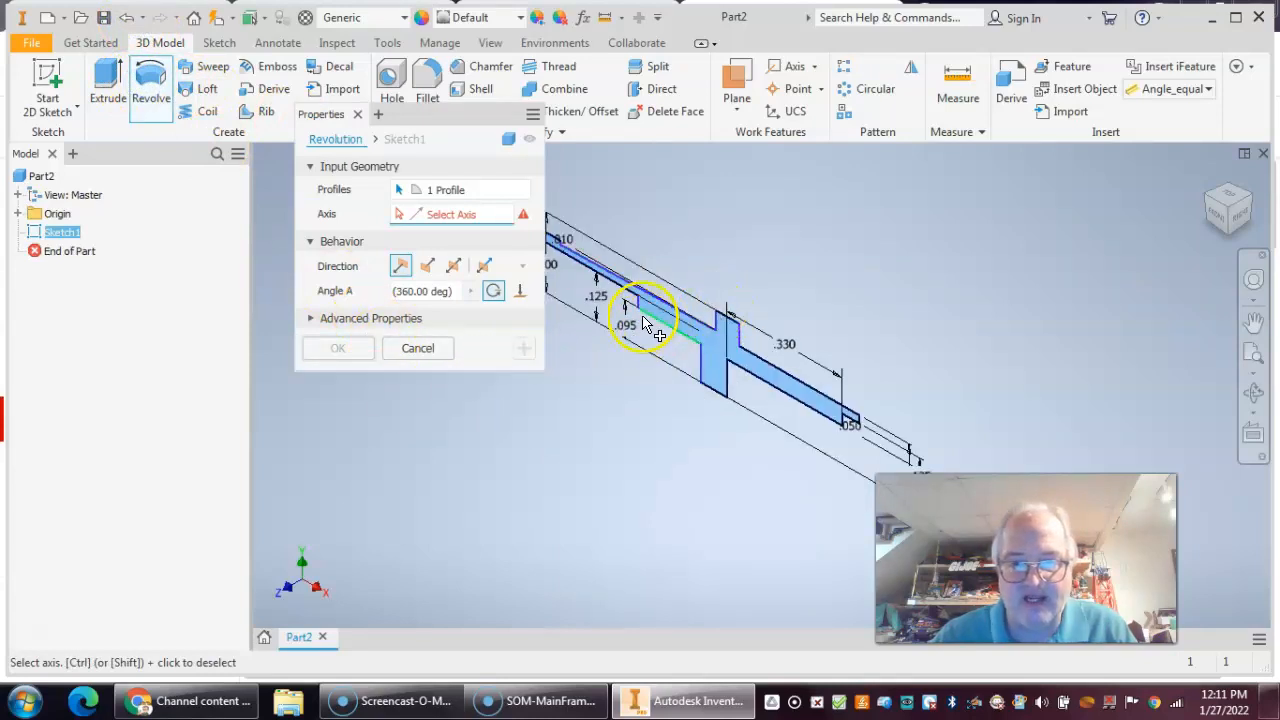
{"action": "left_click", "coordinate": [637, 308]}
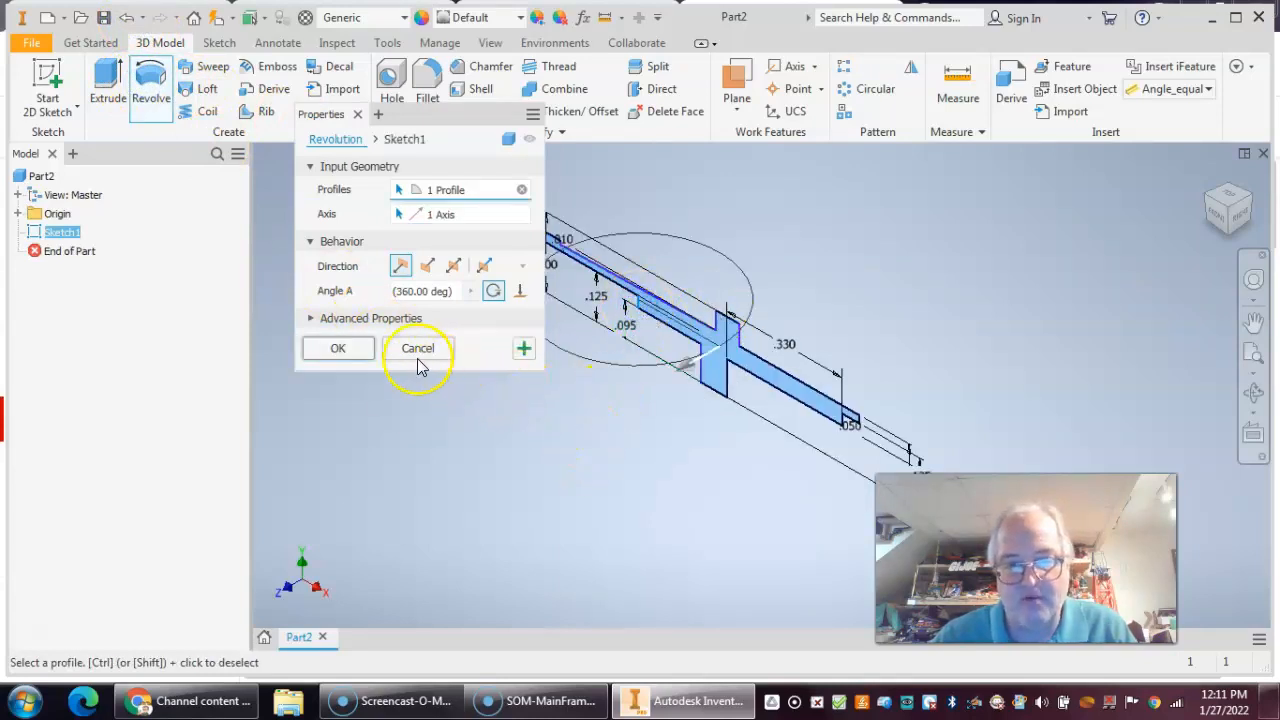
{"action": "middle_click_drag", "start_coordinate": [557, 403], "coordinate": [823, 423]}
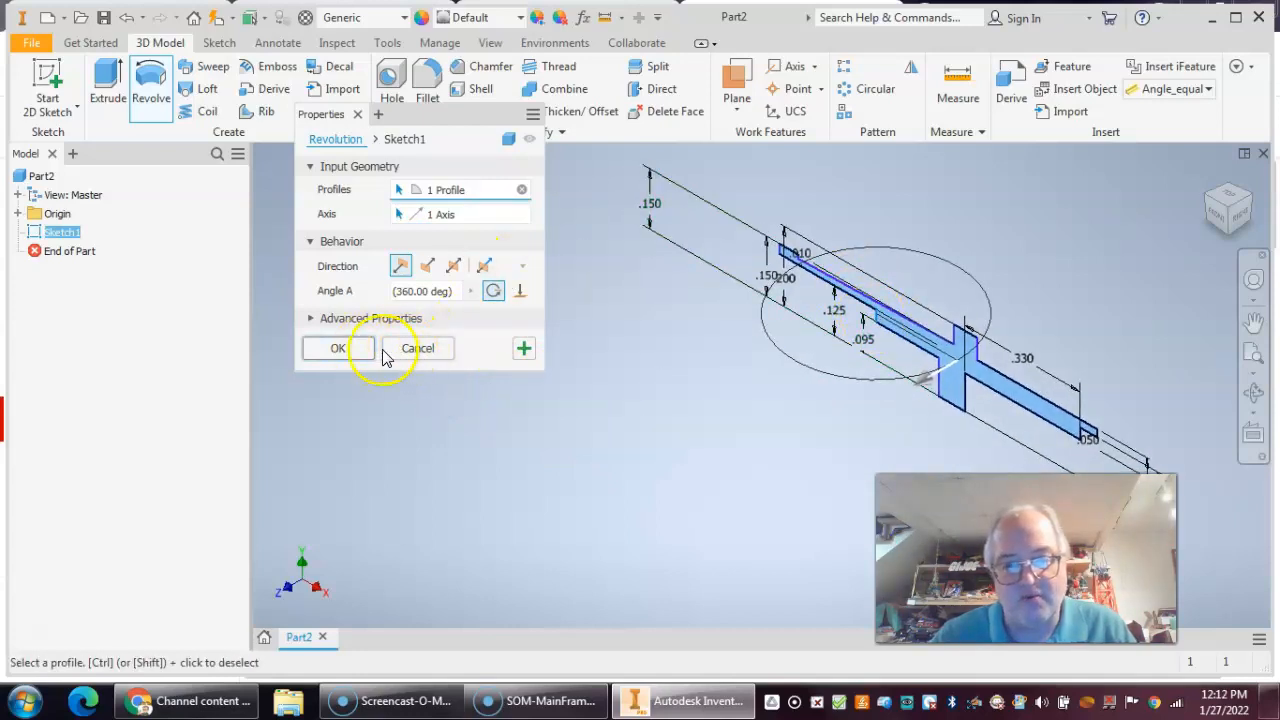
{"action": "left_click", "coordinate": [418, 348]}
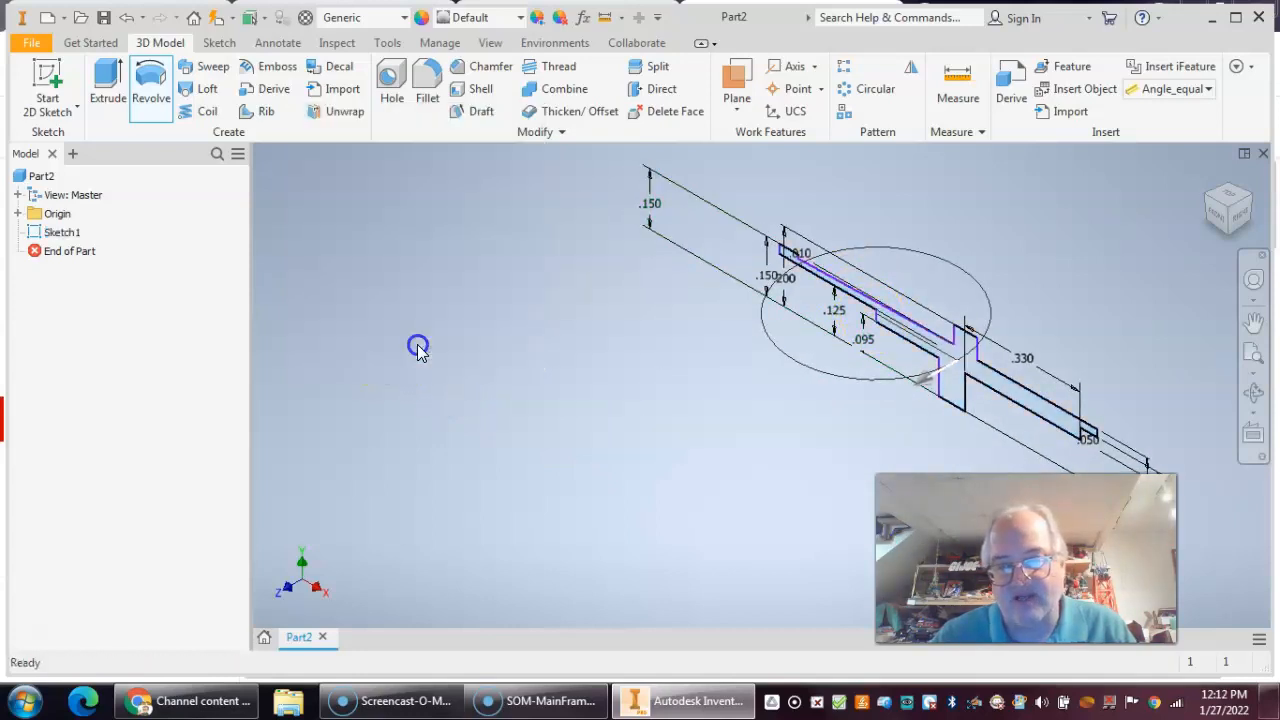
{"action": "left_click", "coordinate": [151, 92]}
{"action": "scroll", "coordinate": [785, 268], "scroll_direction": "up", "scroll_amount": 3}
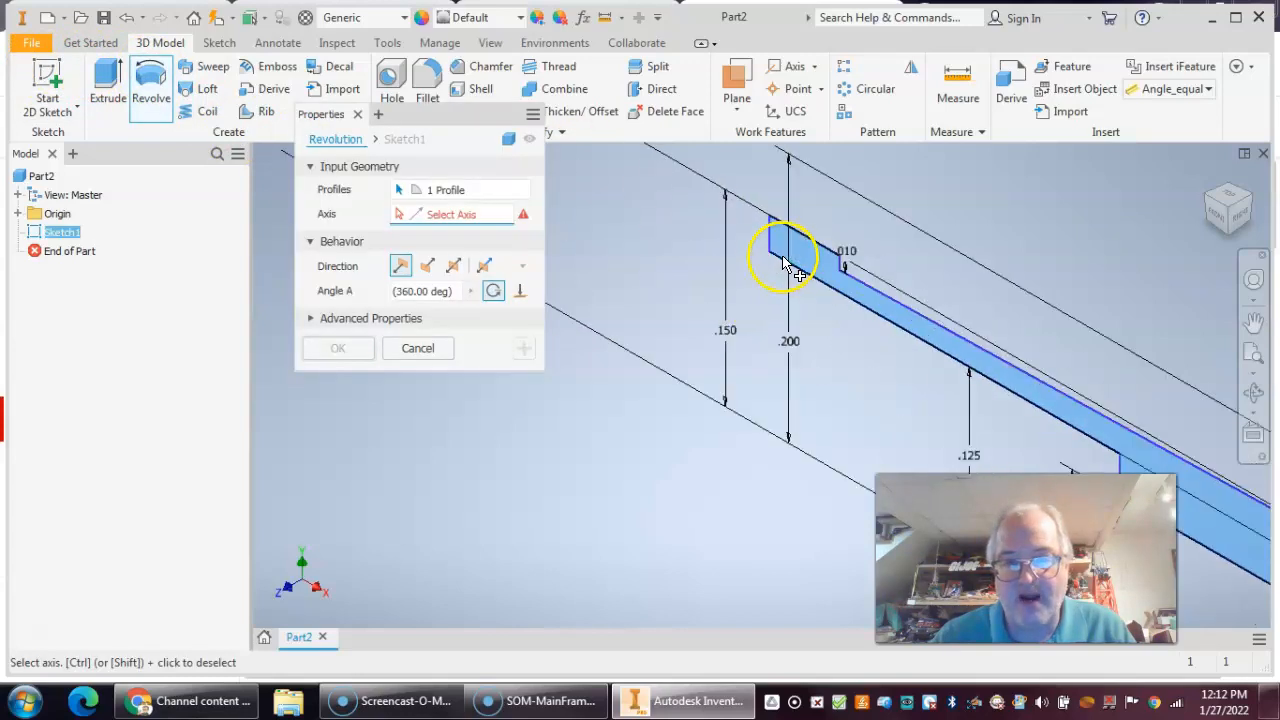
{"action": "left_click", "coordinate": [776, 252]}
{"action": "scroll", "coordinate": [766, 320], "scroll_direction": "down", "scroll_amount": 5}
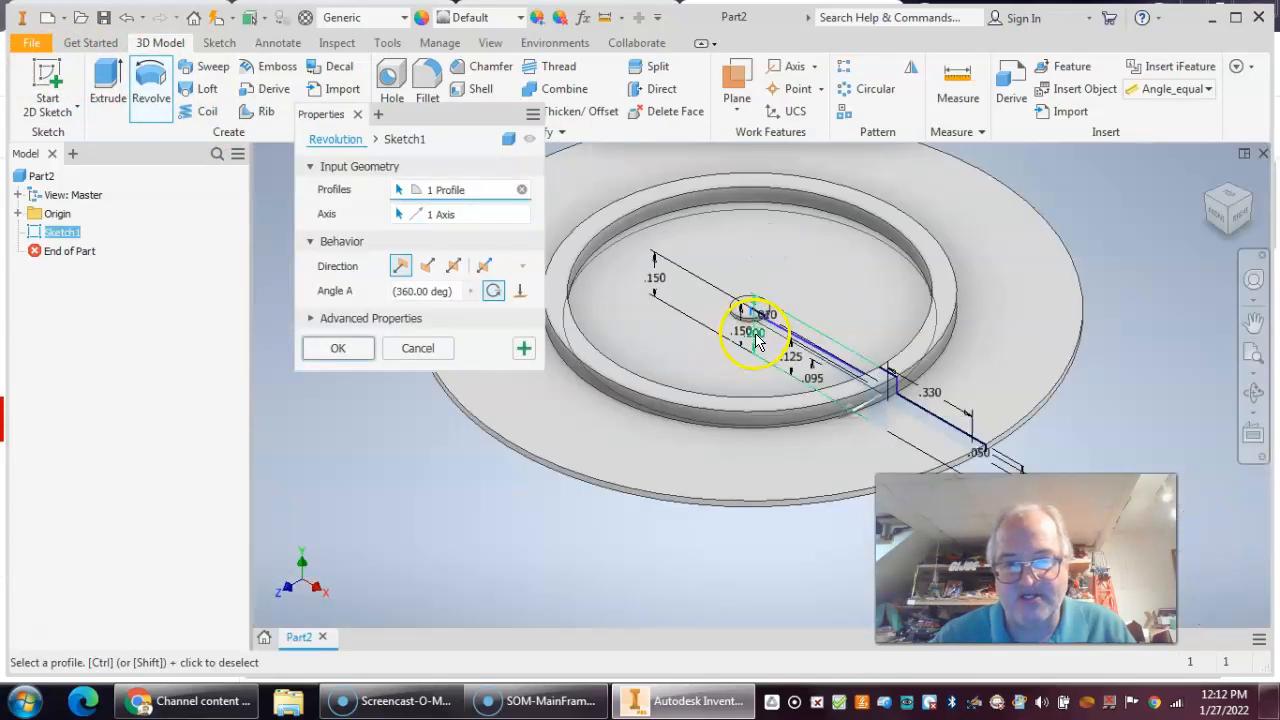
{"action": "scroll", "coordinate": [1070, 345], "scroll_direction": "down", "scroll_amount": 3}
{"action": "middle_click_drag", "start_coordinate": [708, 500], "coordinate": [711, 466], "text": "shift"}
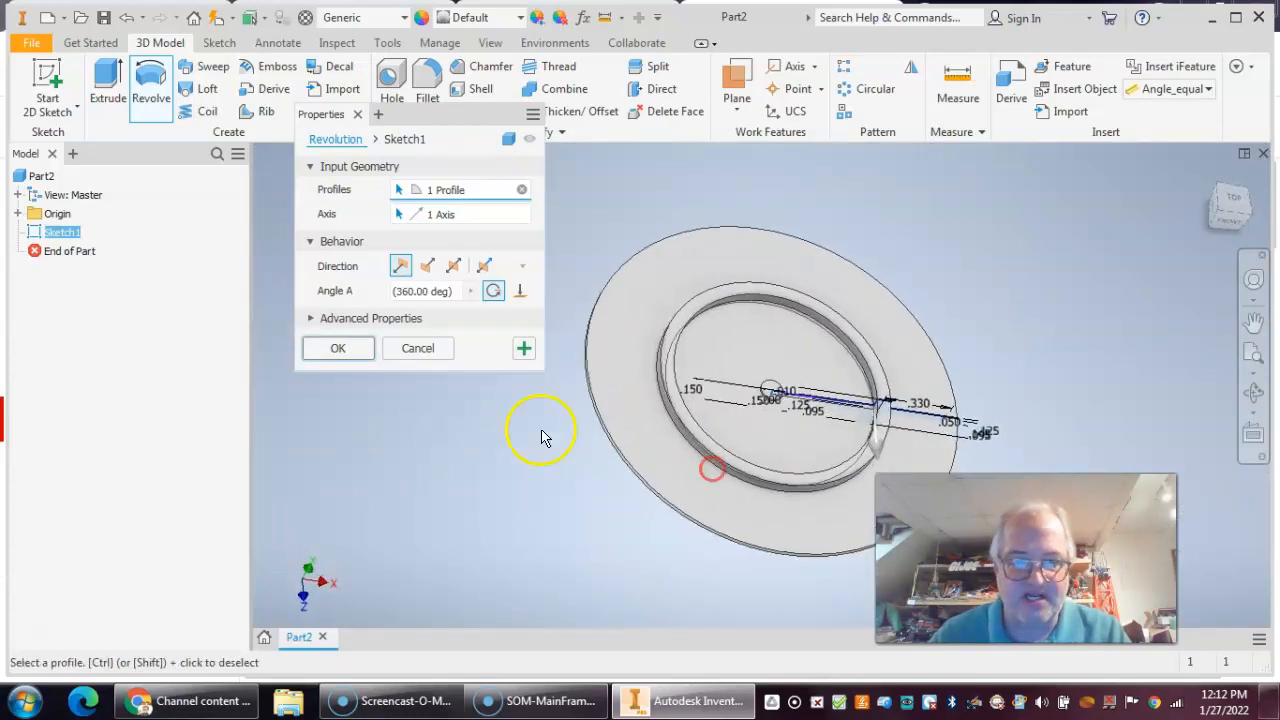
{"action": "left_click", "coordinate": [418, 352]}
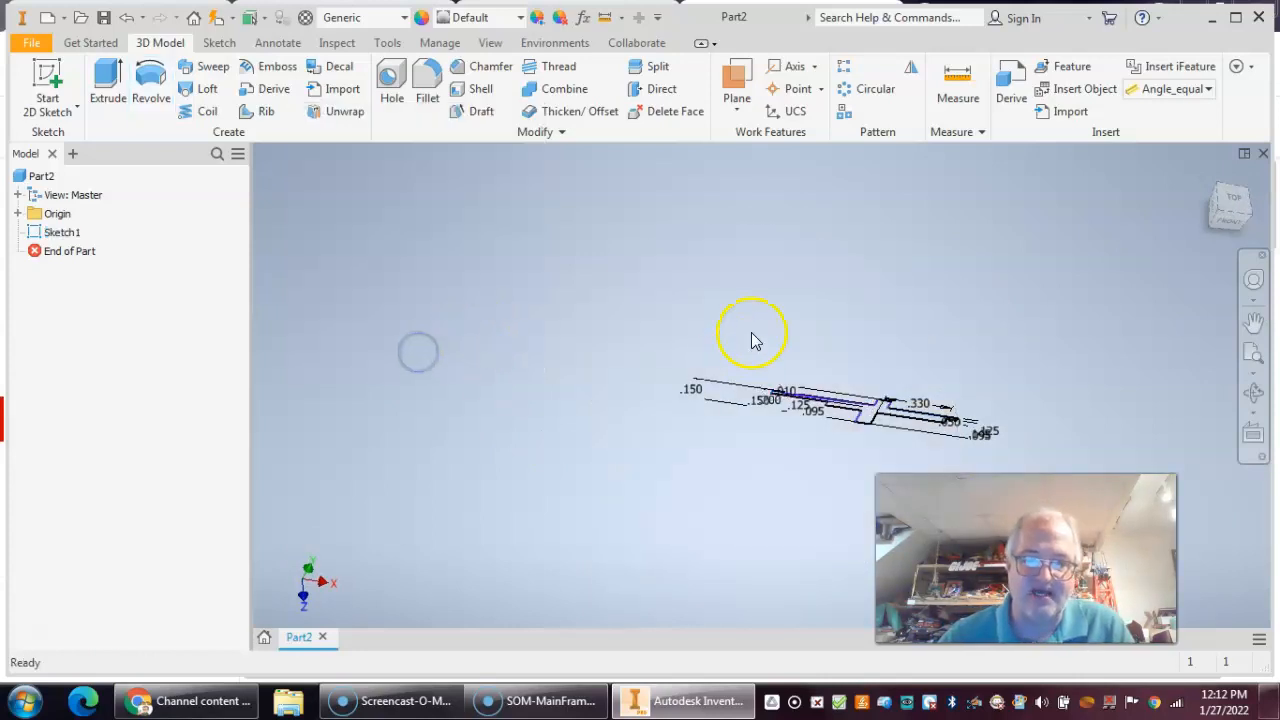
Step: Revolve the closed profile a full 360 degrees about its short bottom edge lying on the horizontal axis
{"action": "left_click", "coordinate": [1203, 178]}
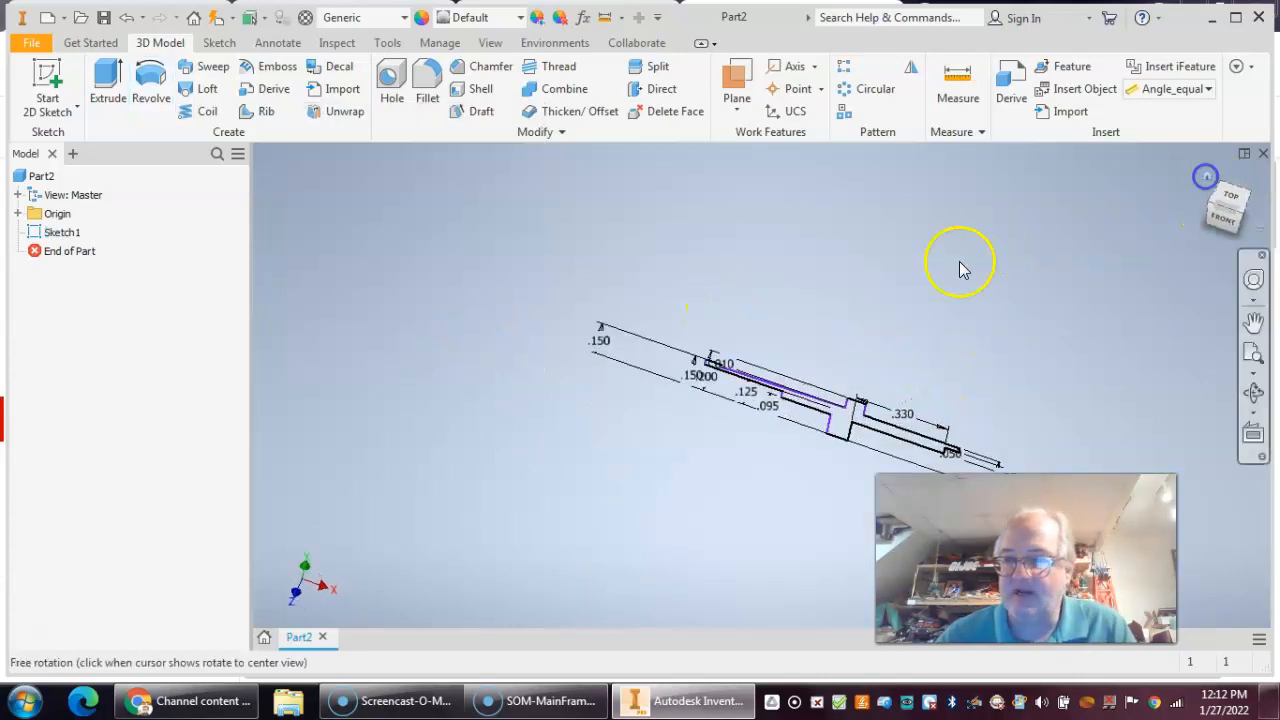
{"action": "middle_click_drag", "start_coordinate": [886, 291], "coordinate": [720, 257]}
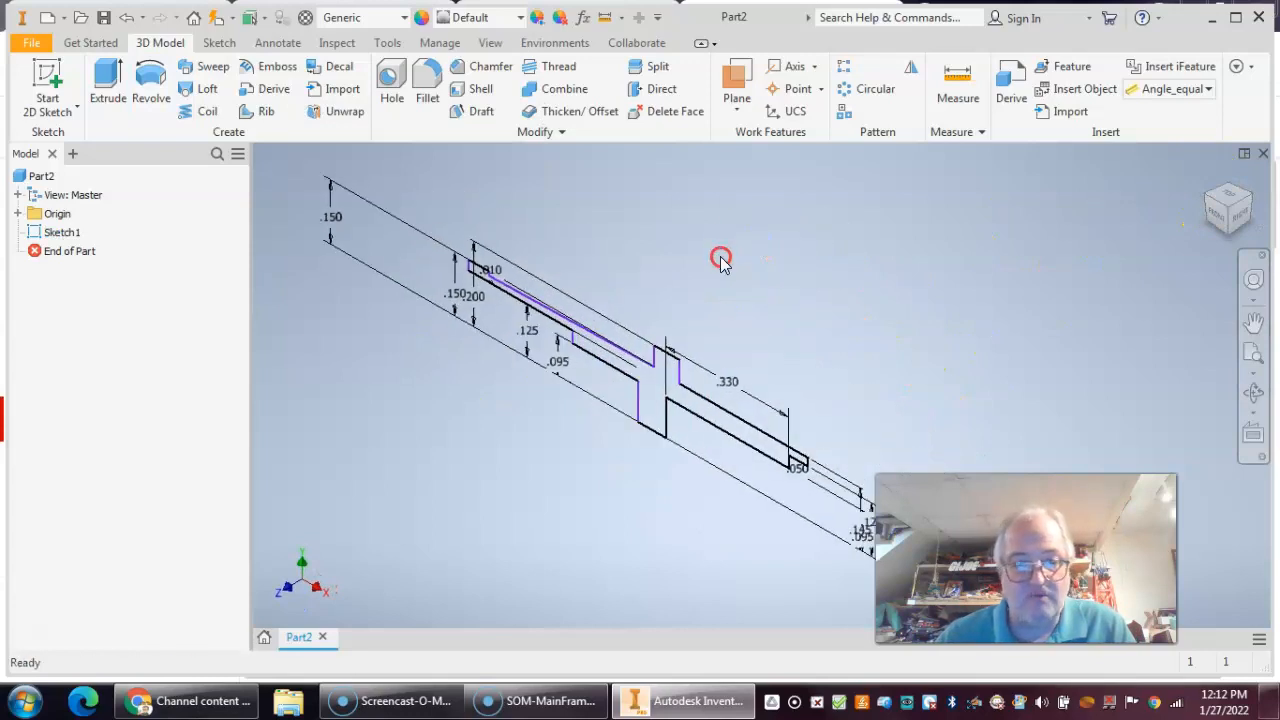
{"action": "left_click", "coordinate": [158, 76]}
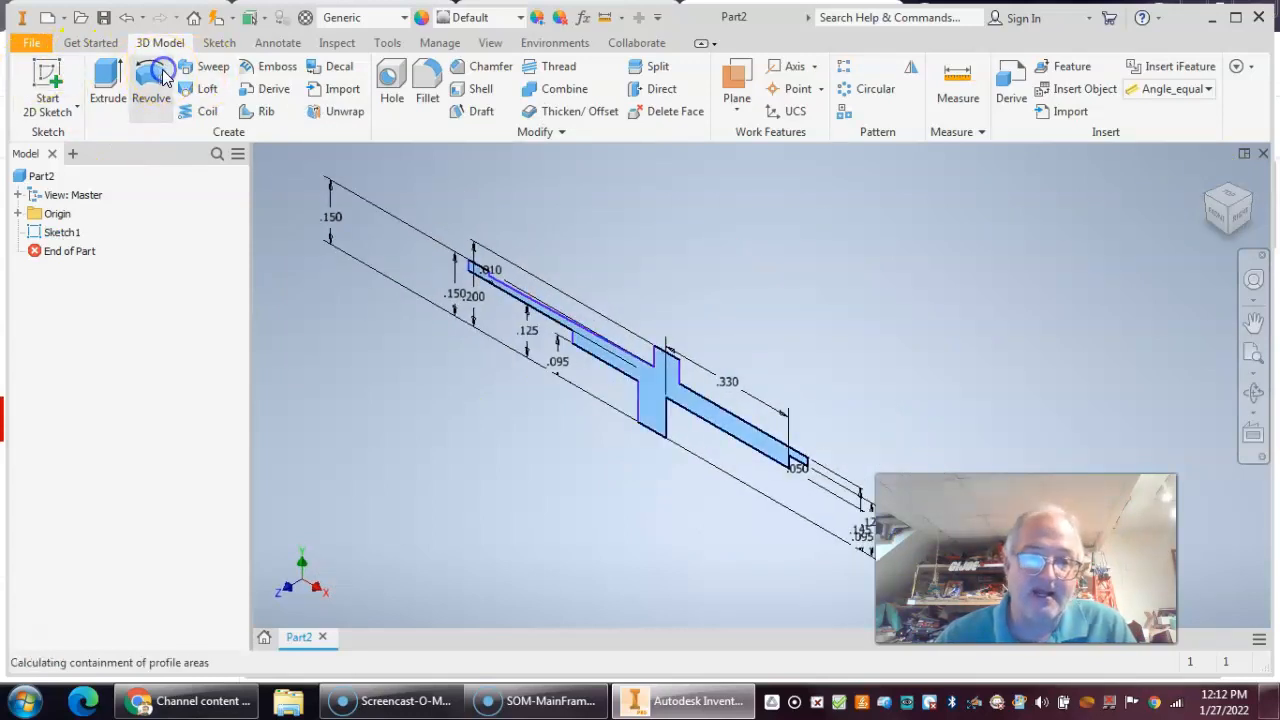
{"action": "left_click", "coordinate": [658, 437]}
{"action": "left_click", "coordinate": [350, 350]}
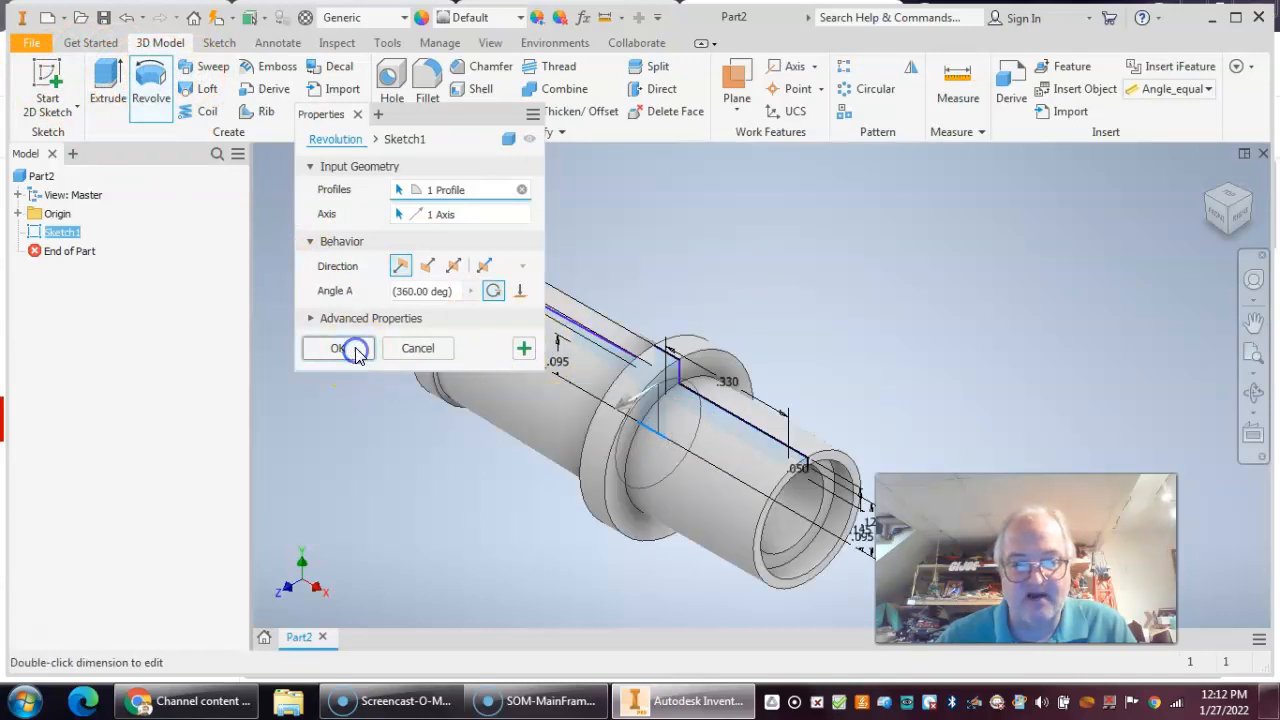
Step: Save the revolved part as Axle-FLast in the Automoblox-FLast folder
{"action": "middle_click_drag", "start_coordinate": [793, 317], "coordinate": [880, 287]}
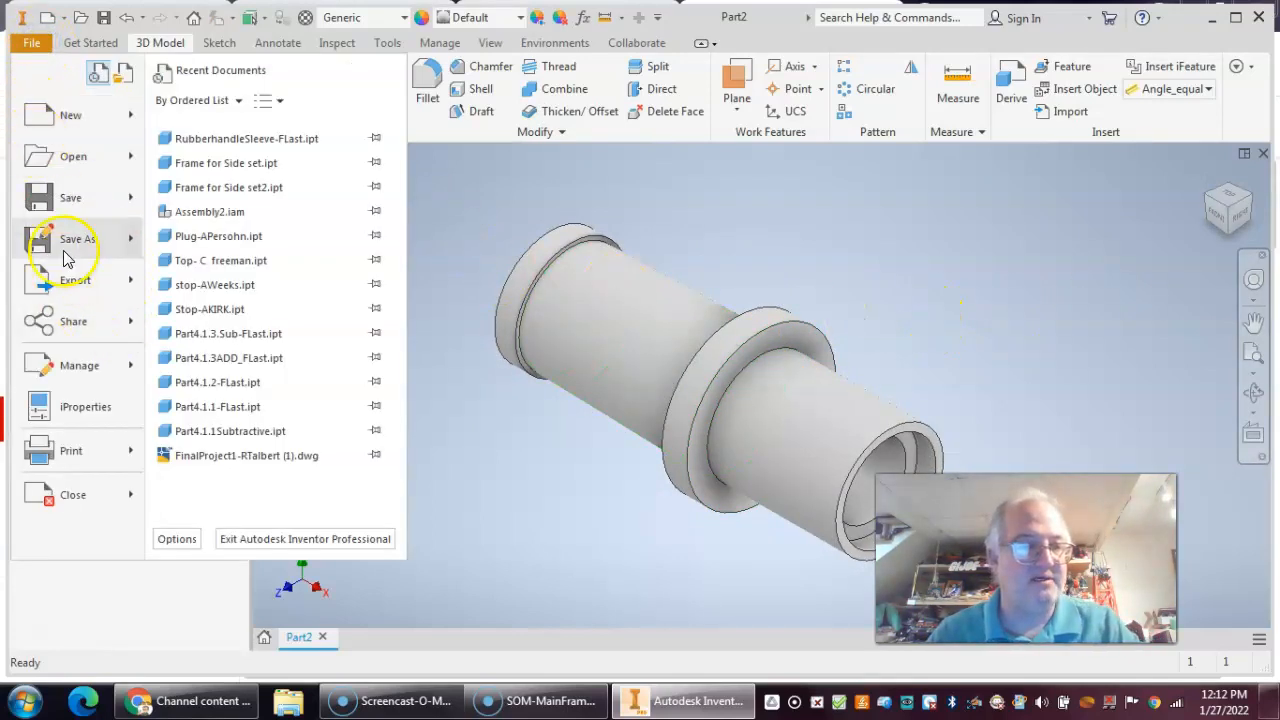
{"action": "left_click", "coordinate": [68, 245]}
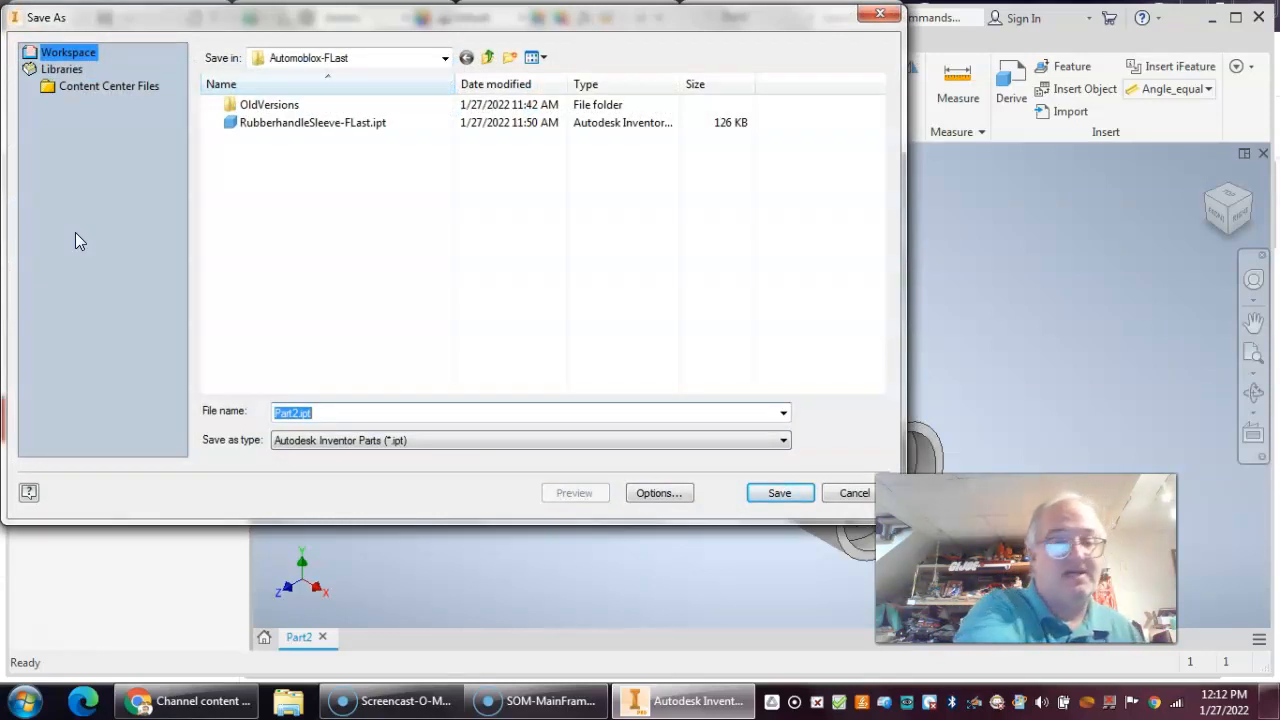
{"action": "type", "text": "Axle-FLast"}
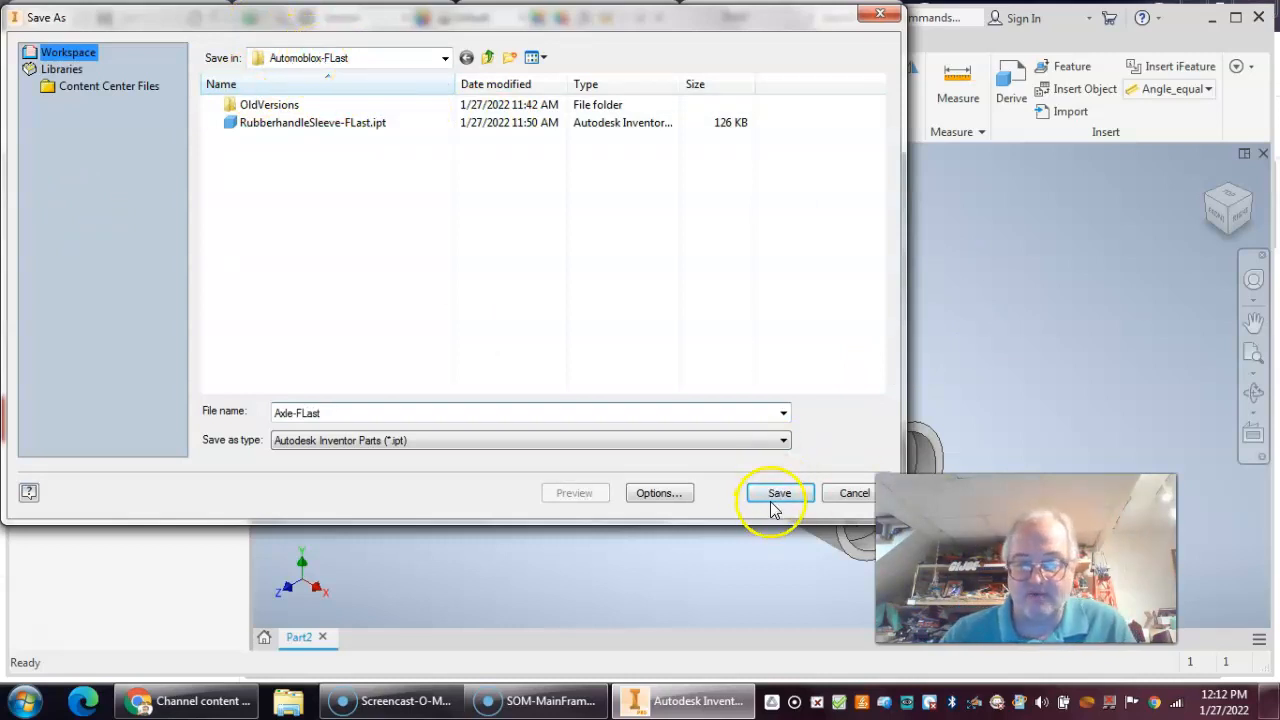
{"action": "left_click", "coordinate": [772, 503]}
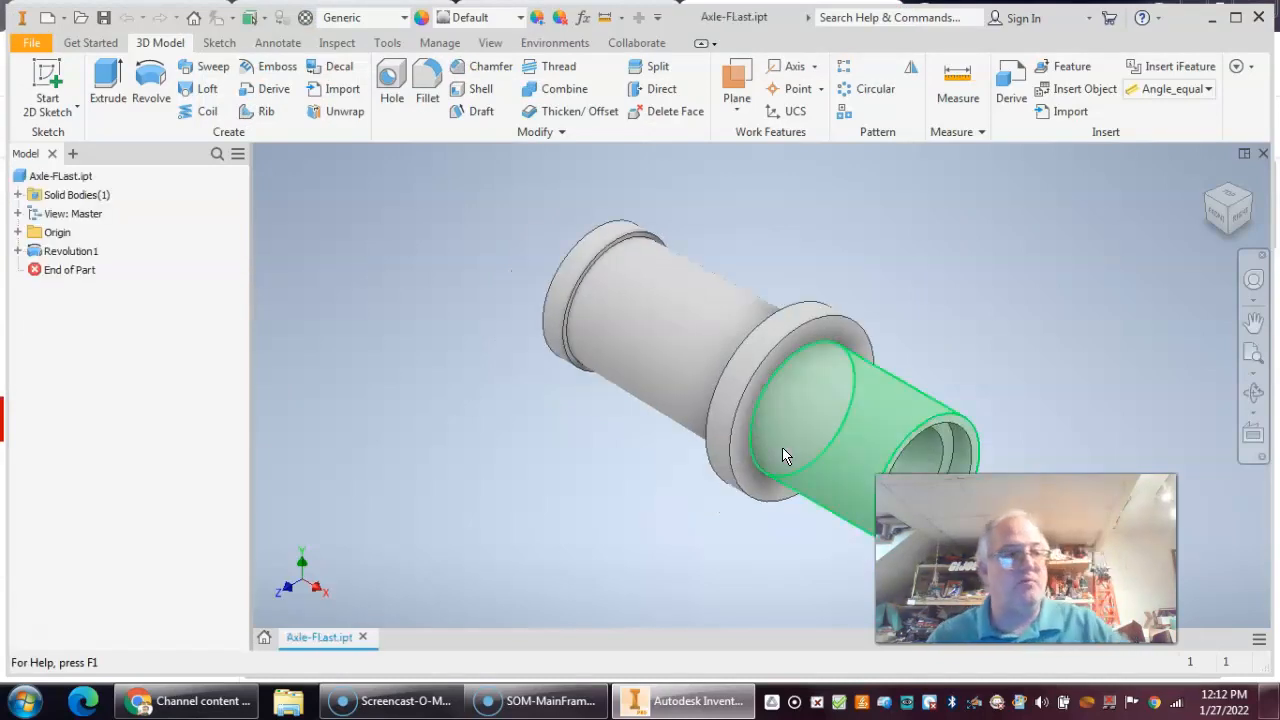
Step: View the part from the top and make the XZ origin plane visible
{"action": "mouse_move", "coordinate": [814, 484]}
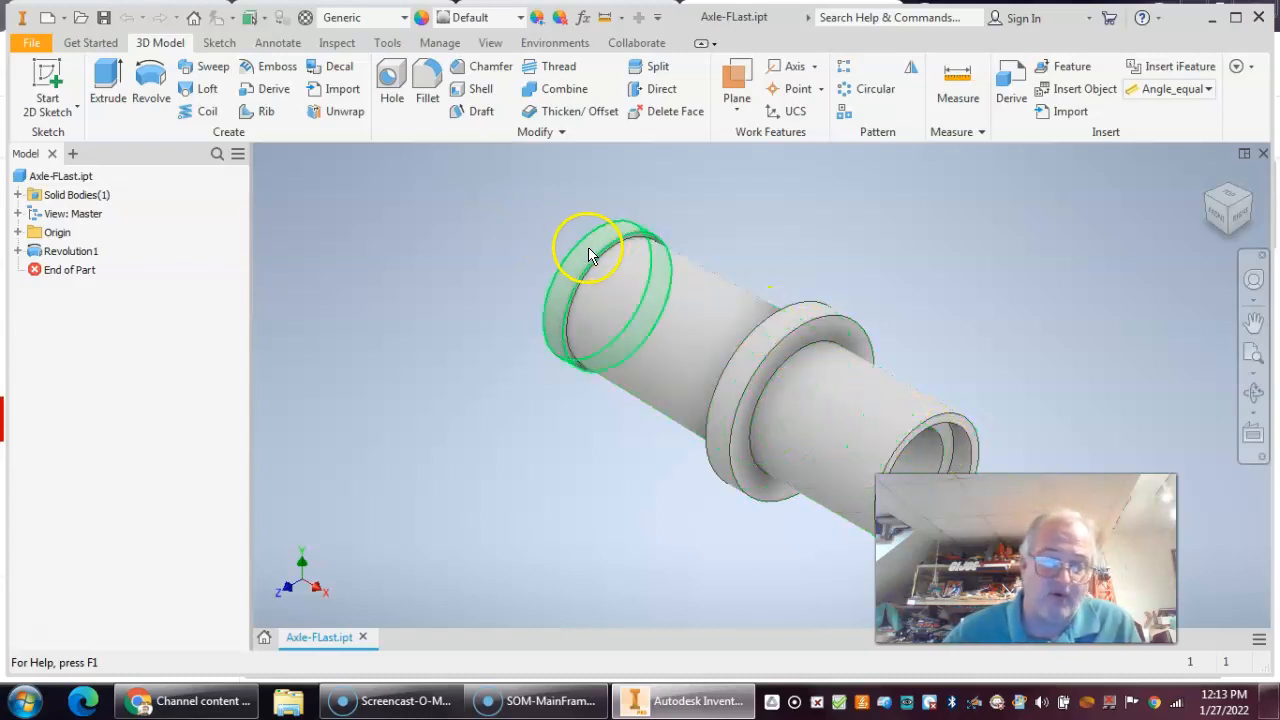
{"action": "left_click", "coordinate": [1228, 204]}
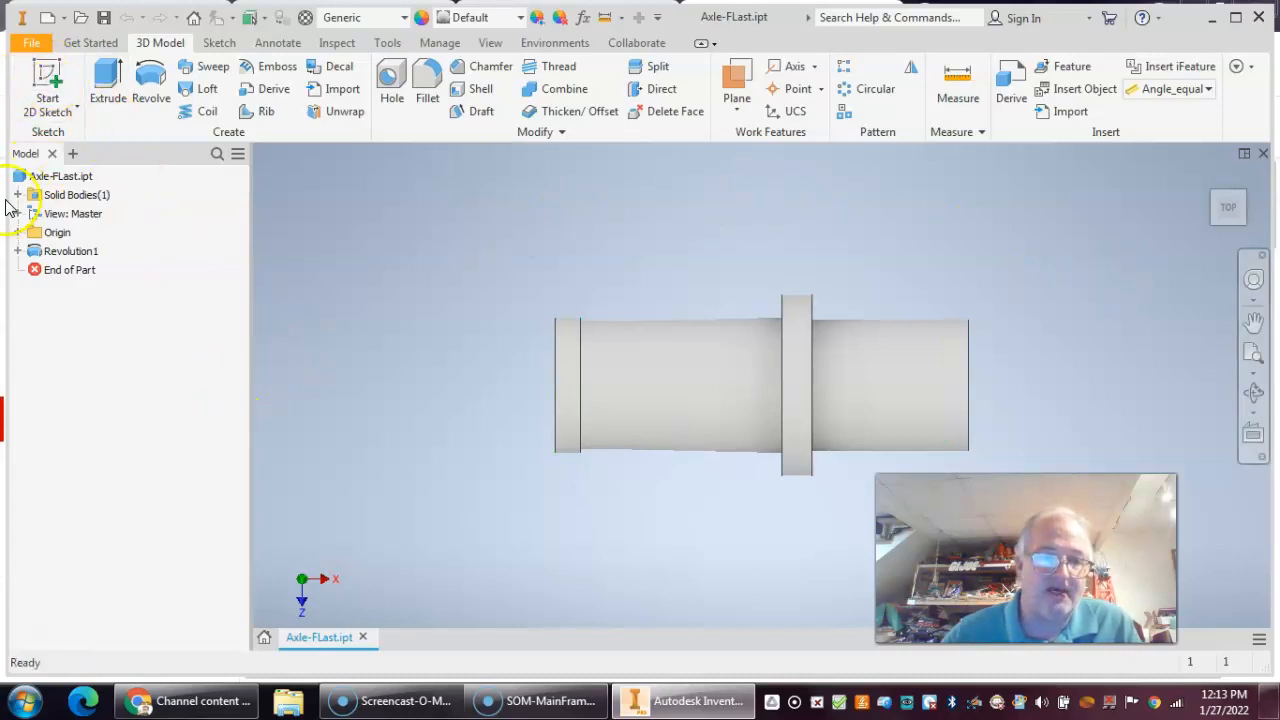
{"action": "left_click", "coordinate": [62, 95]}
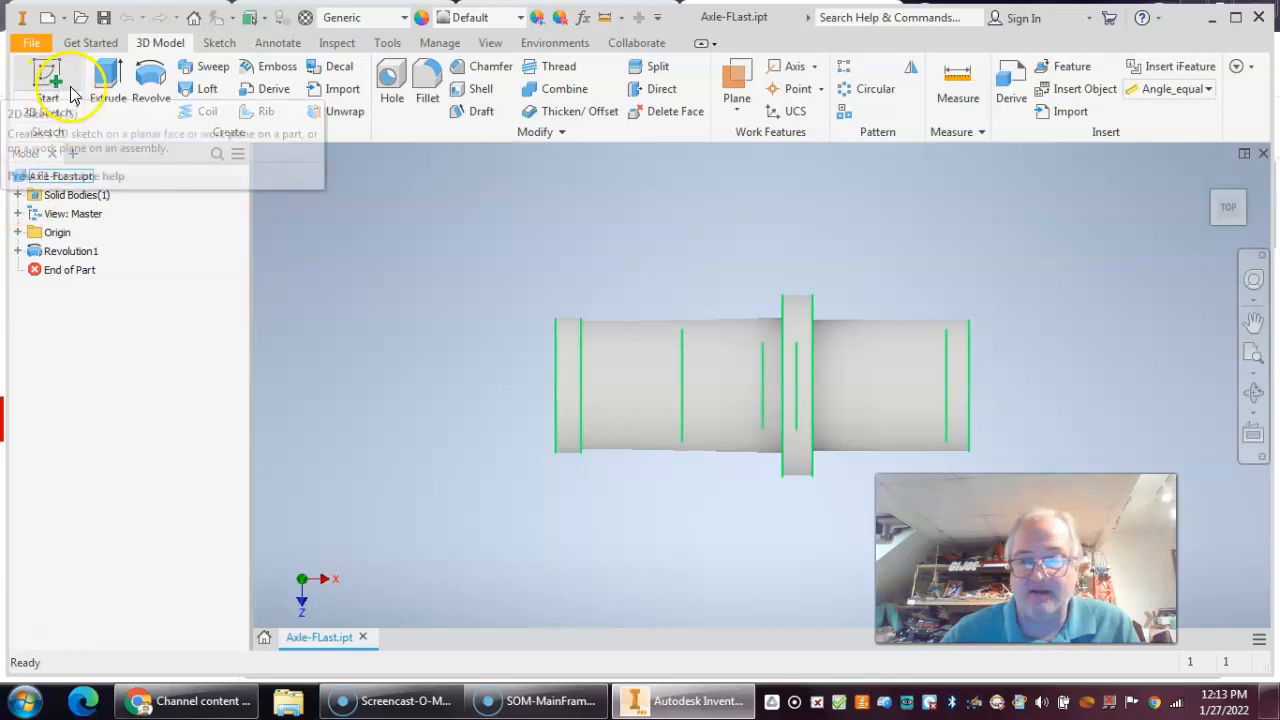
{"action": "key", "text": "Escape"}
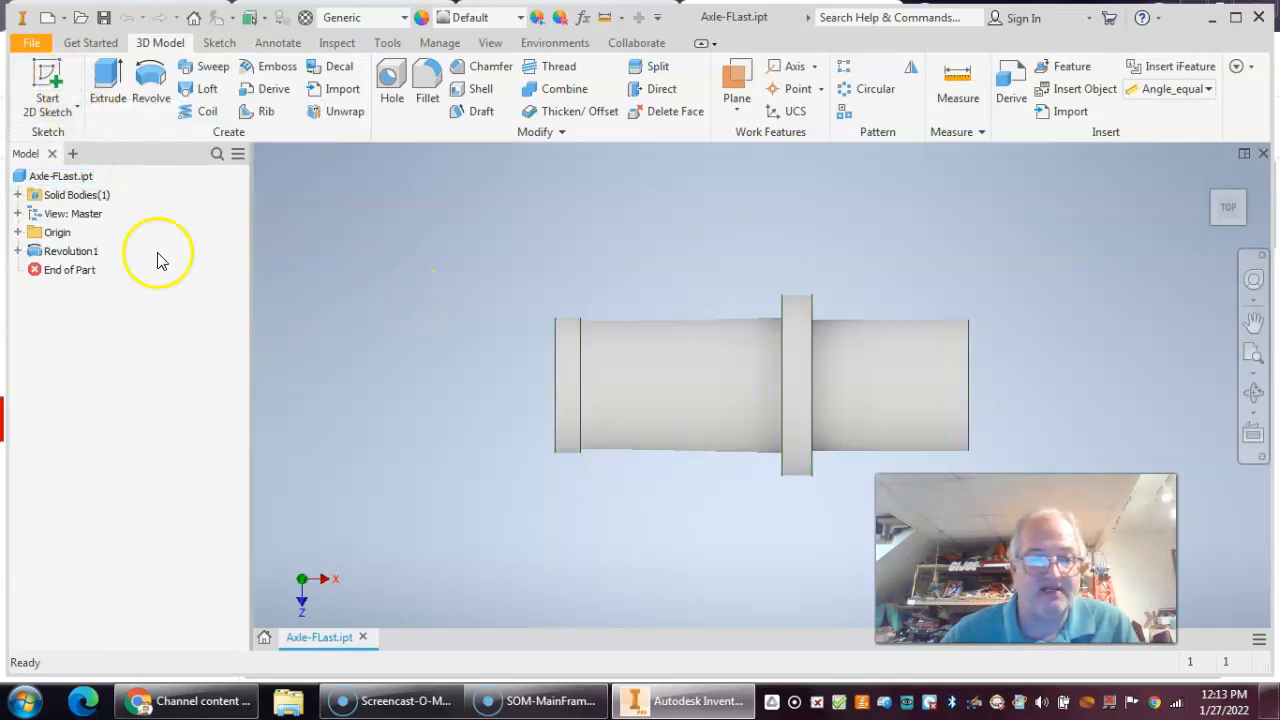
{"action": "left_click", "coordinate": [16, 233]}
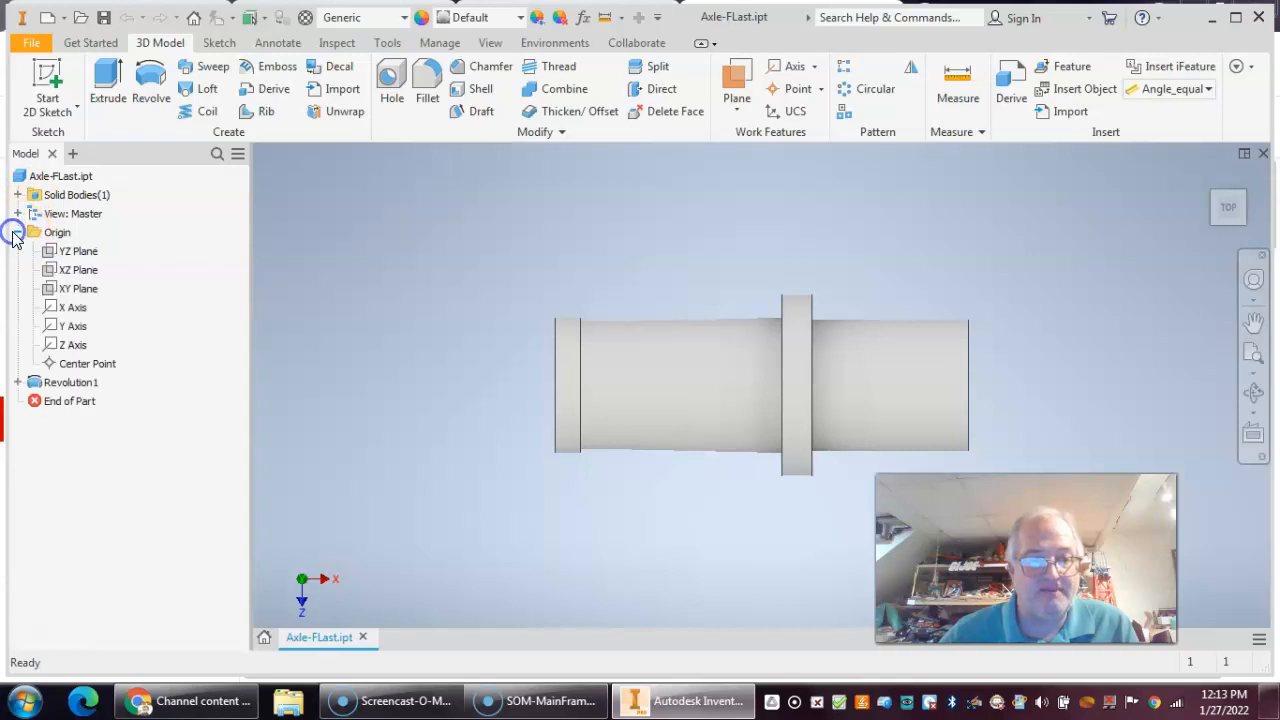
{"action": "left_click", "coordinate": [78, 272]}
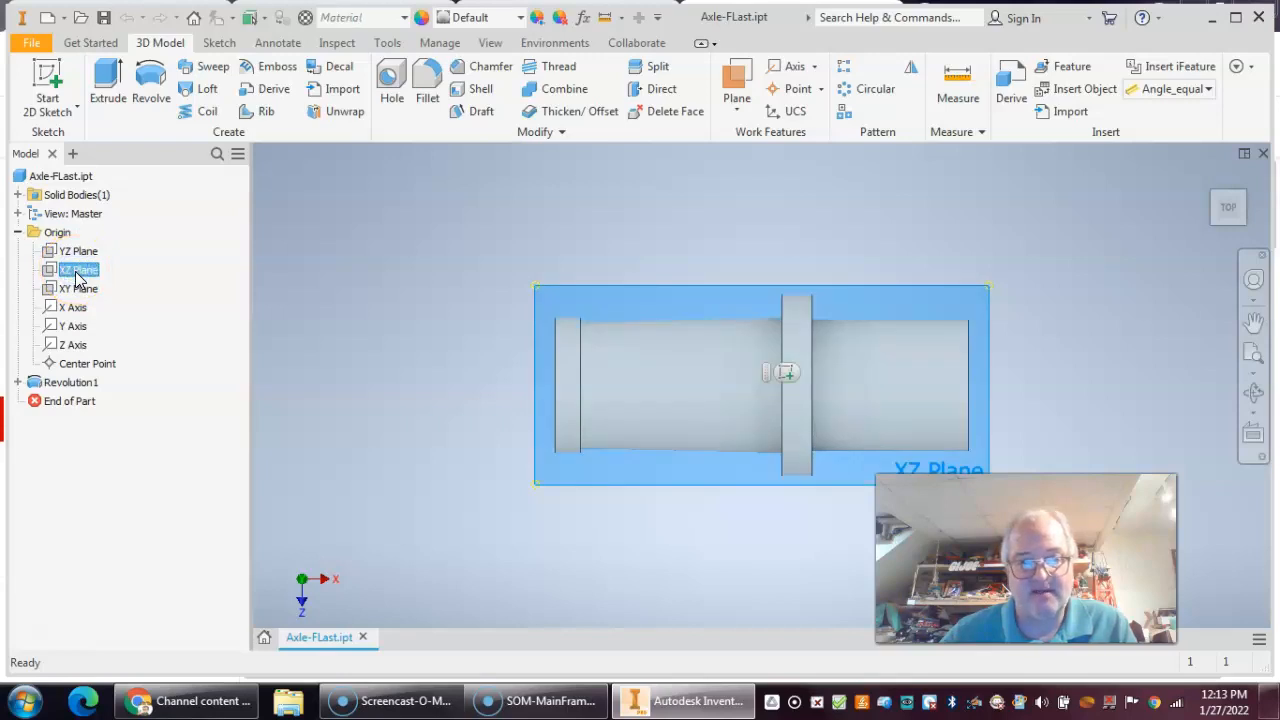
{"action": "right_click", "coordinate": [78, 277]}
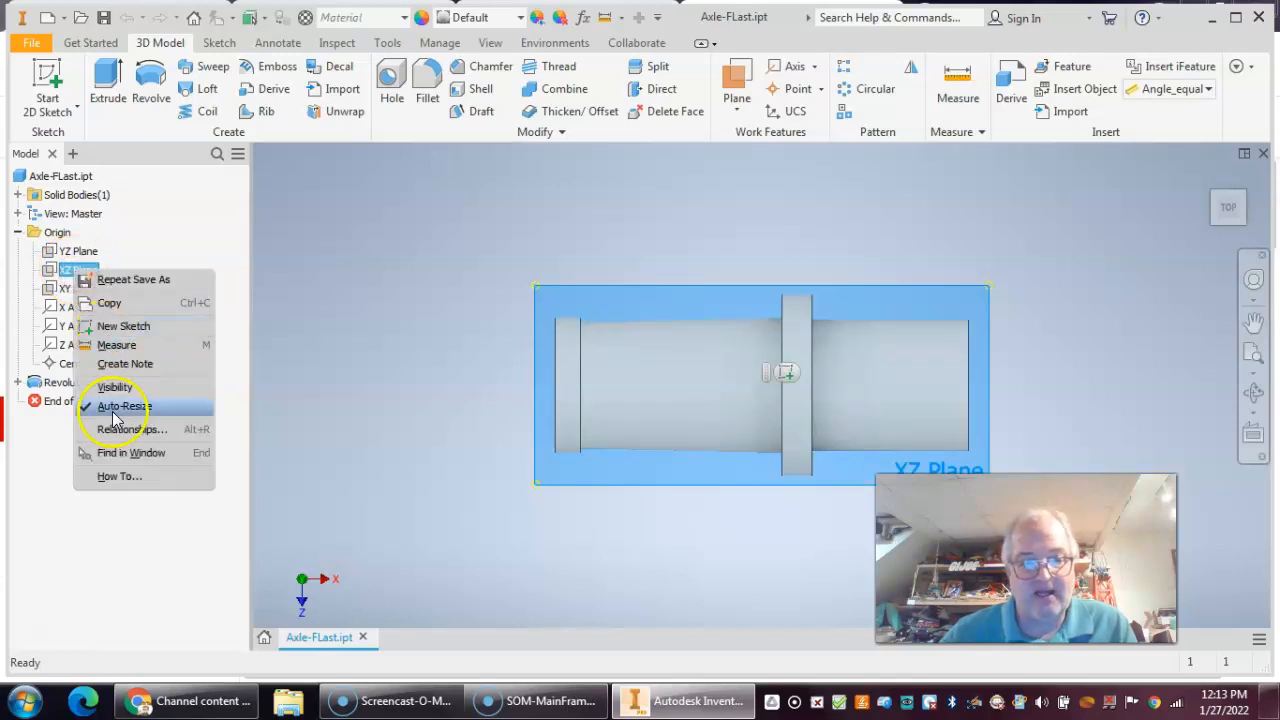
{"action": "left_click", "coordinate": [88, 390]}
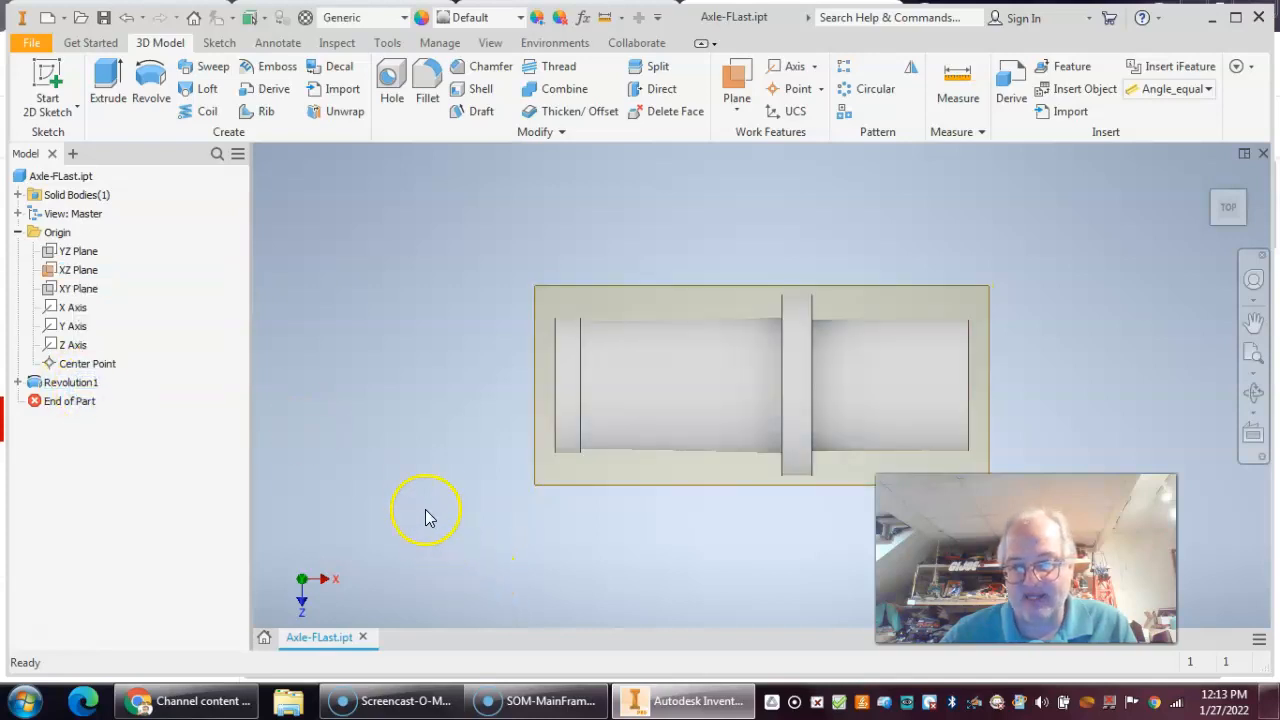
Step: Start a new sketch on the XZ plane, check the plane's position through the axle, and return to the top view
{"action": "left_click", "coordinate": [52, 78]}
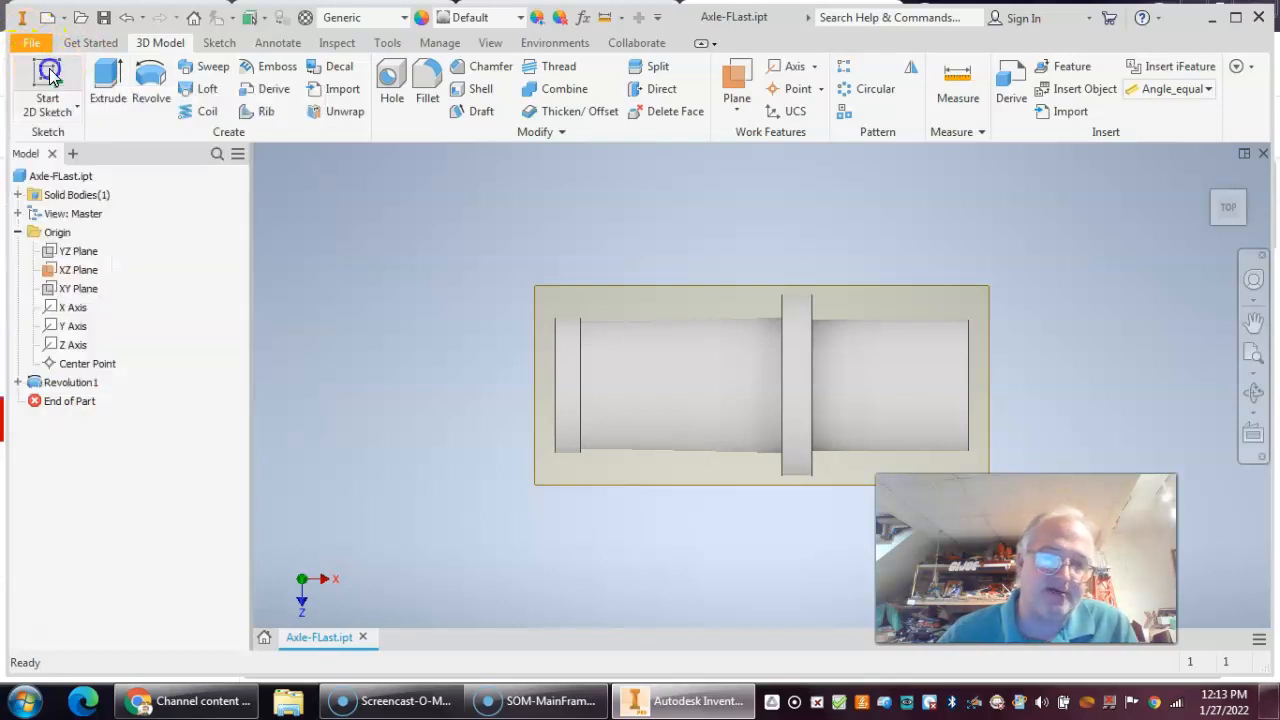
{"action": "left_click", "coordinate": [551, 294]}
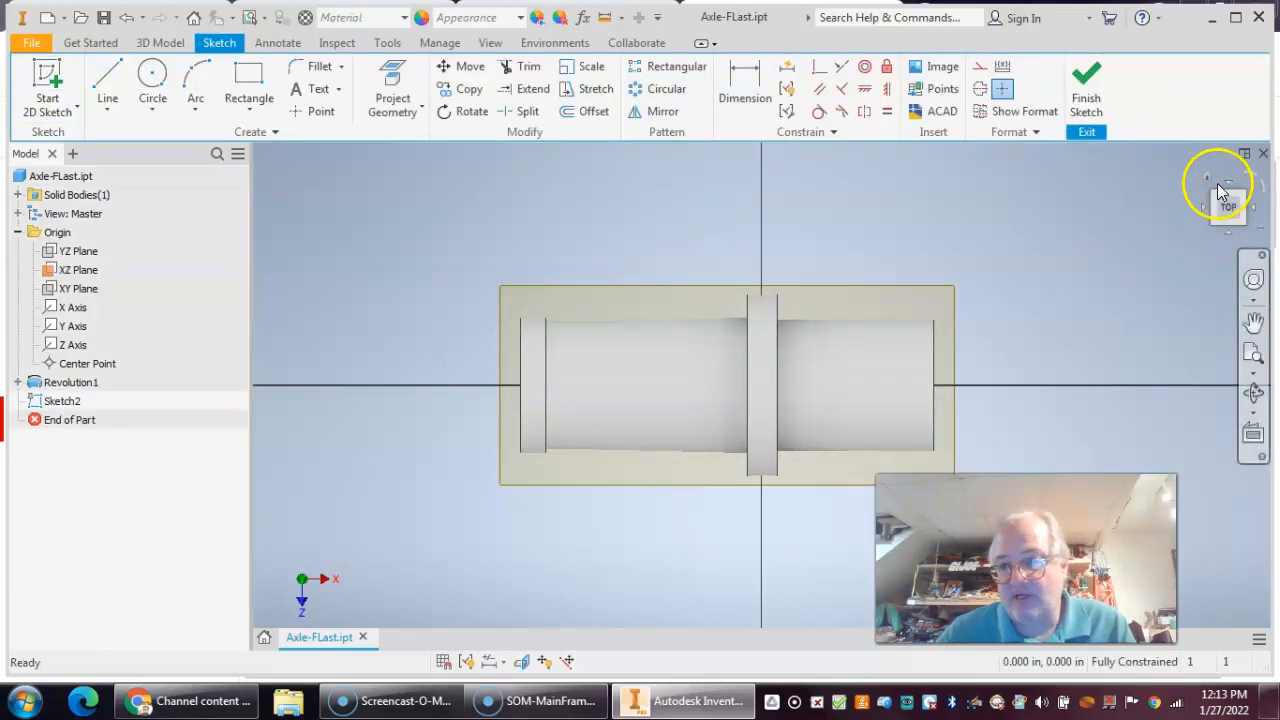
{"action": "left_click", "coordinate": [1204, 174]}
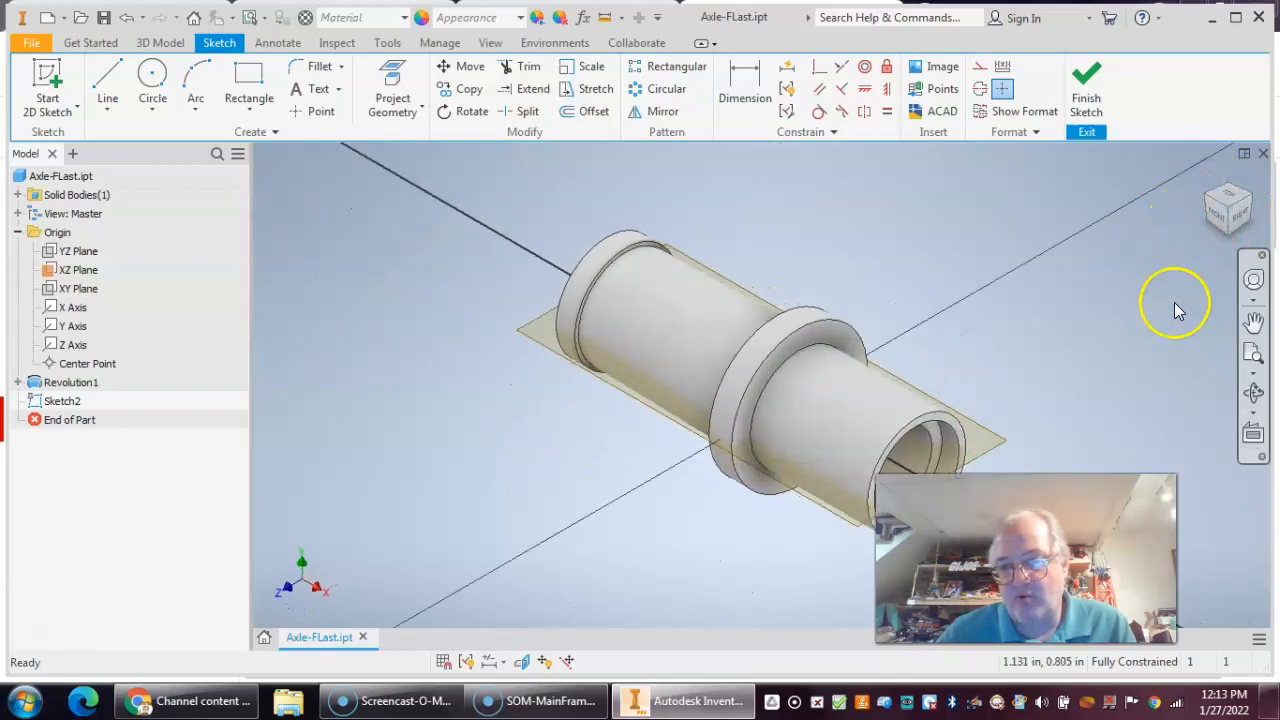
{"action": "left_click", "coordinate": [1213, 211]}
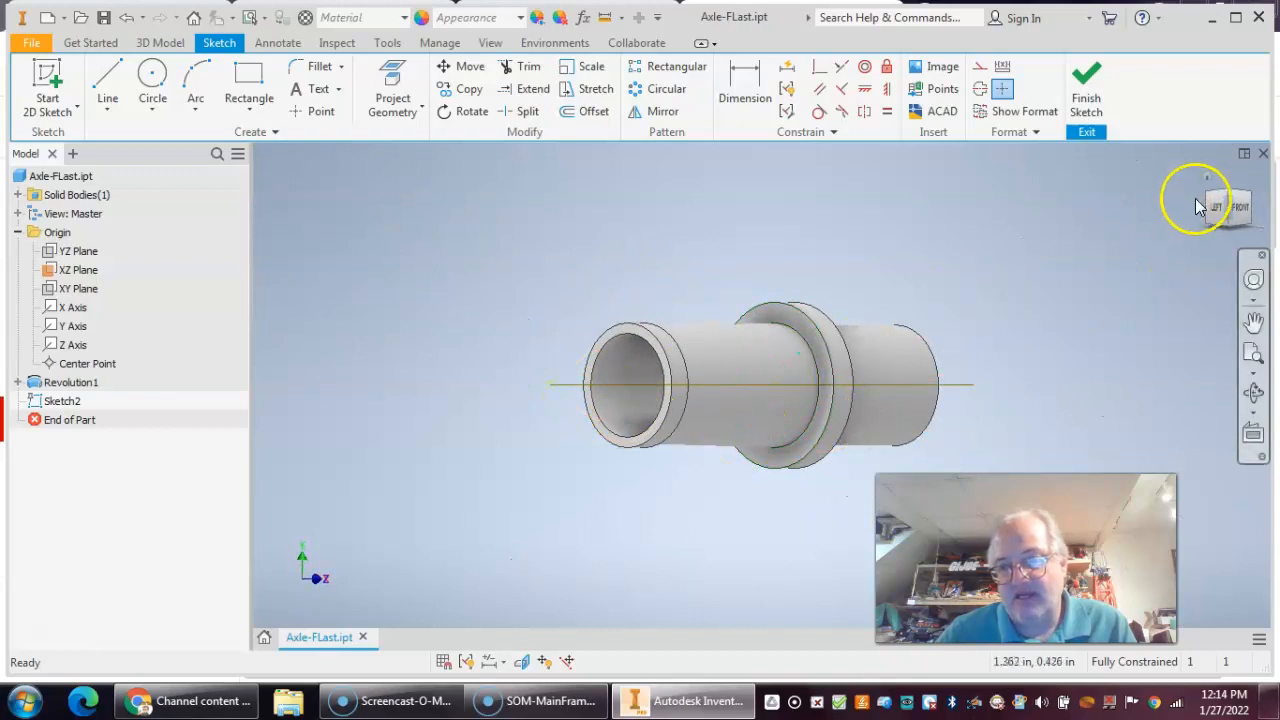
{"action": "left_click", "coordinate": [1234, 209]}
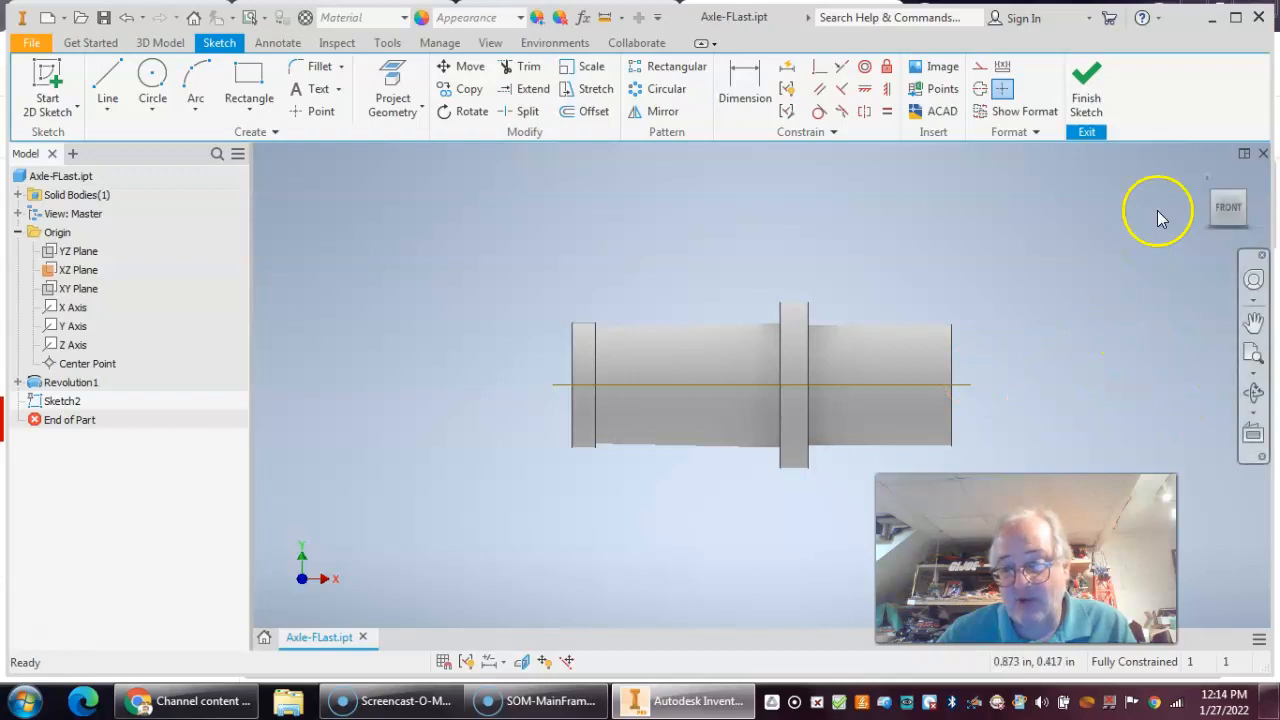
{"action": "left_click", "coordinate": [1207, 178]}
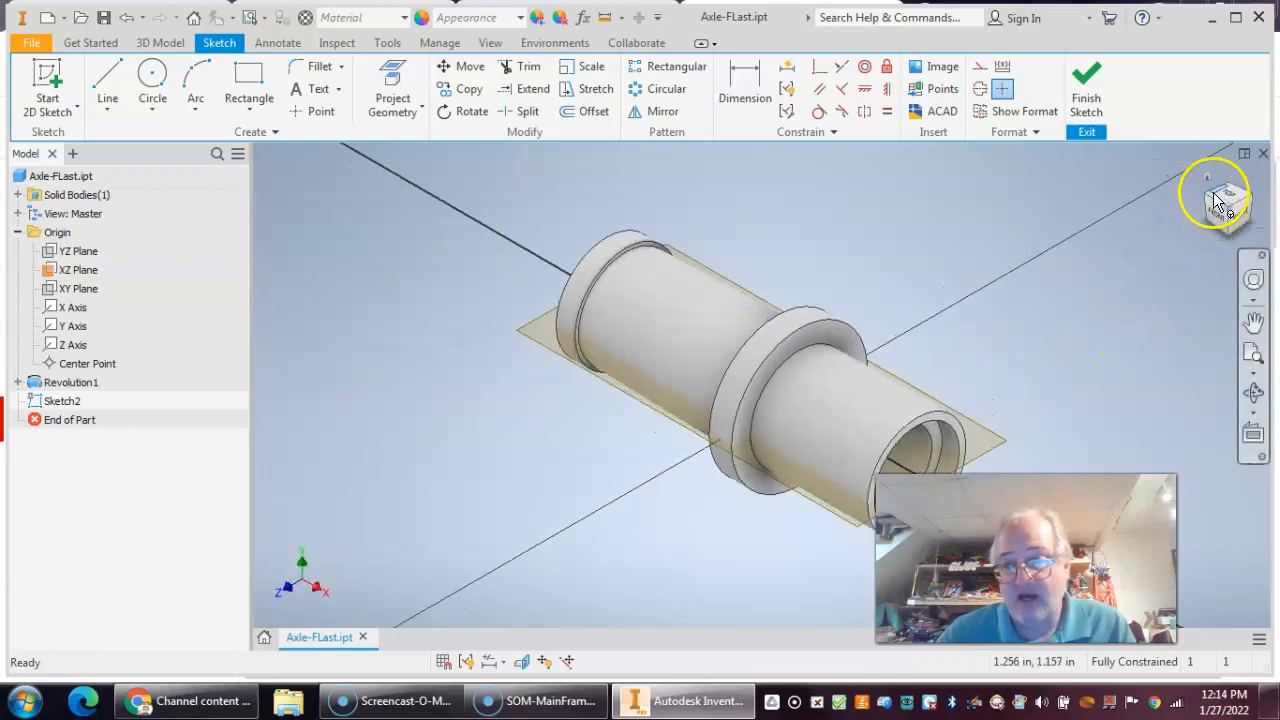
{"action": "left_click", "coordinate": [1222, 194]}
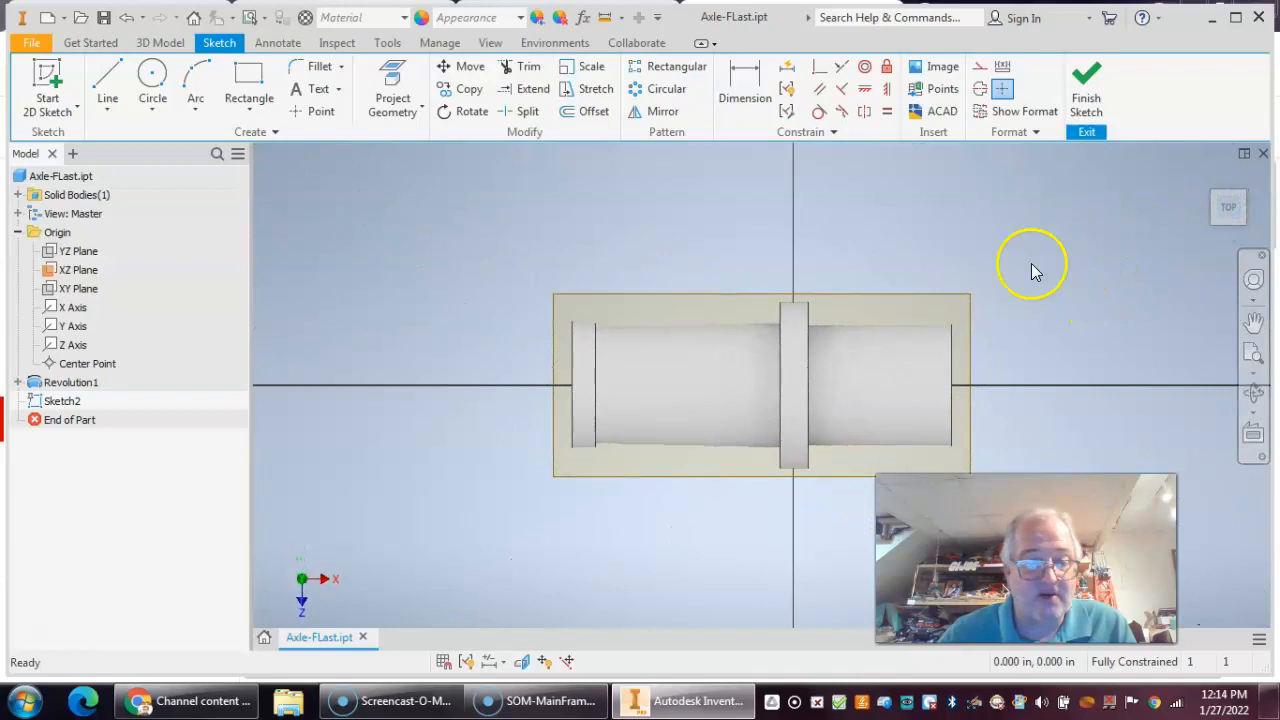
Step: Sketch a two-point rectangle across the horizontal axis, starting just outside the axle's left end and reaching into the body
{"action": "left_click", "coordinate": [250, 85]}
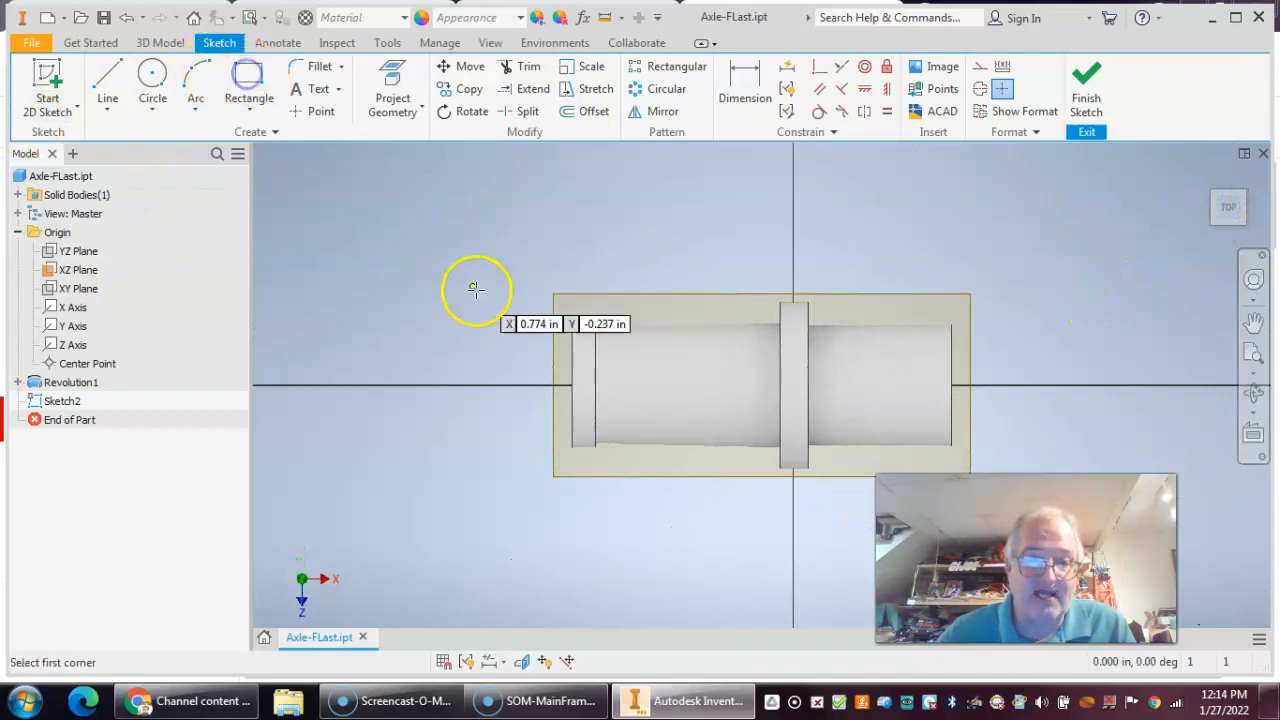
{"action": "left_click", "coordinate": [541, 356]}
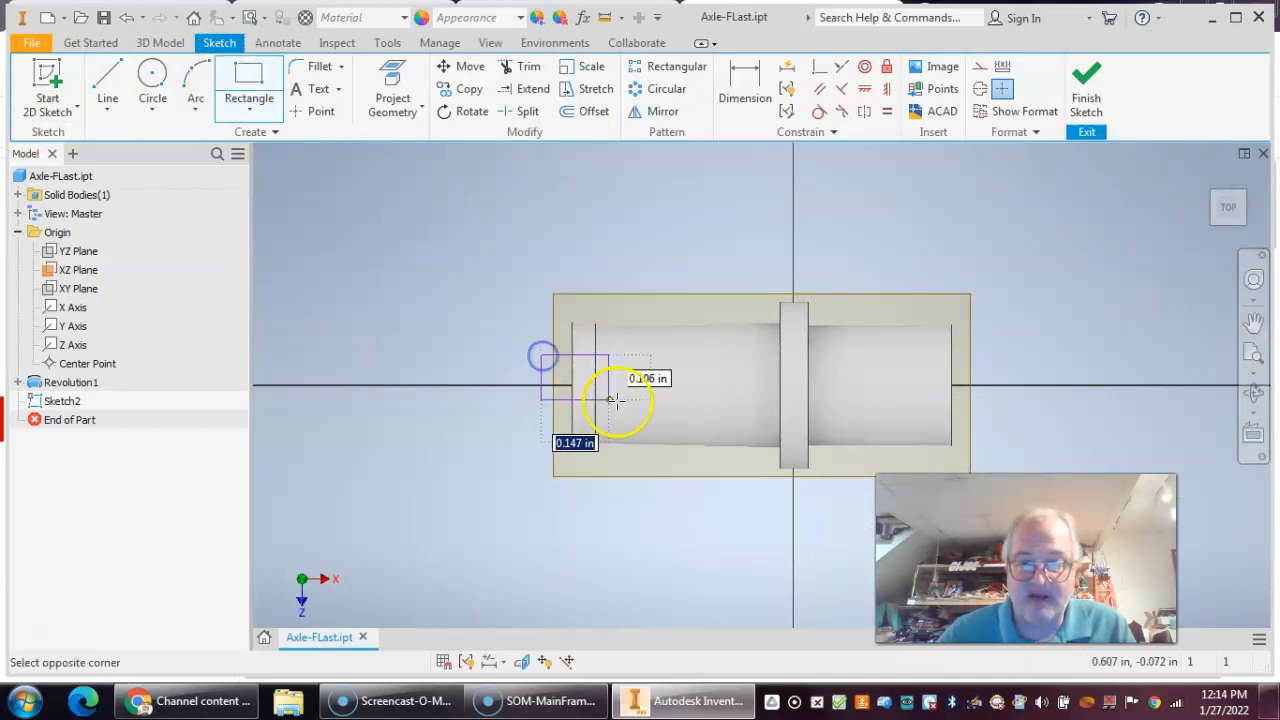
{"action": "left_click", "coordinate": [572, 406]}
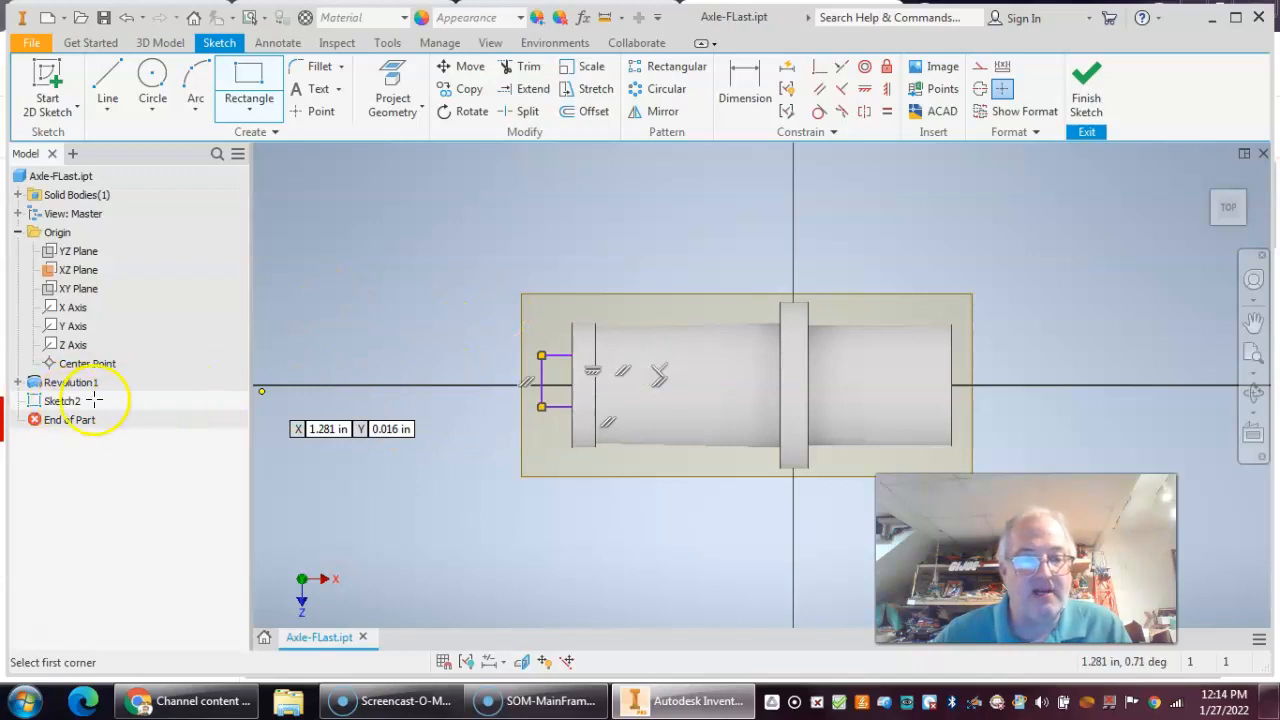
{"action": "key", "text": "Escape"}
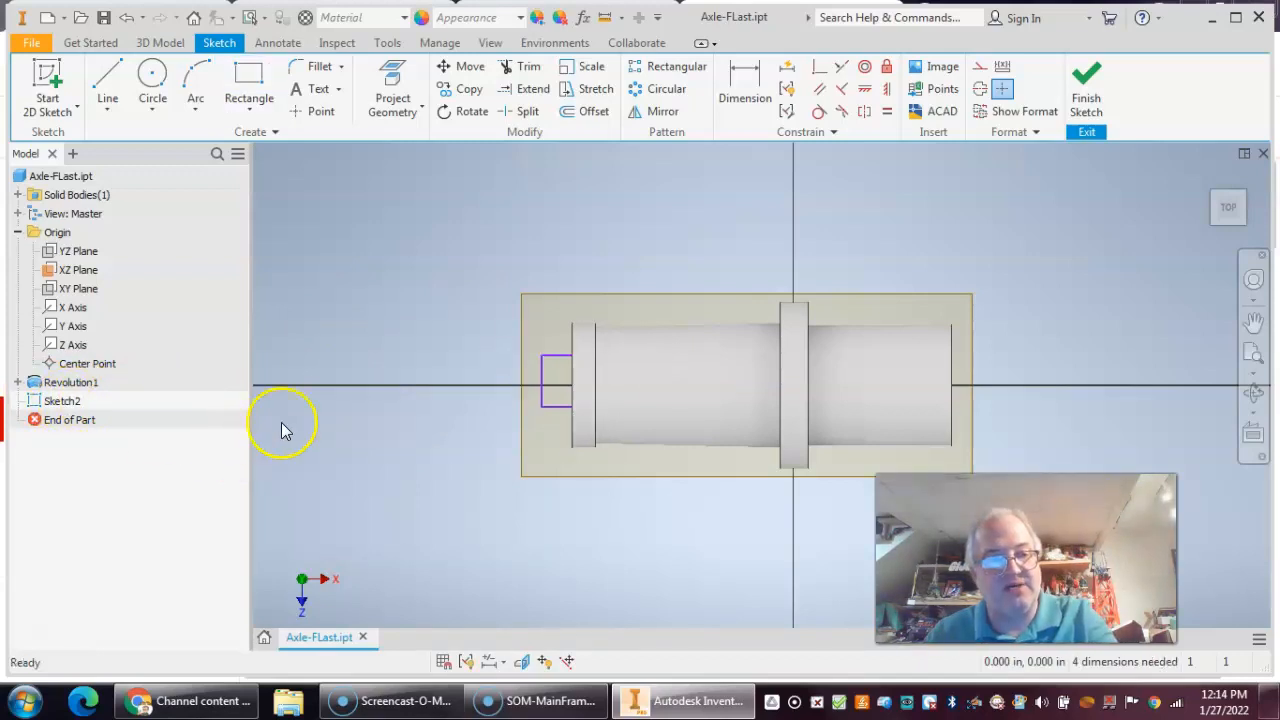
Step: Slice the graphics at the XZ sketch plane to expose the axle's interior around the rectangle
{"action": "right_click", "coordinate": [67, 405]}
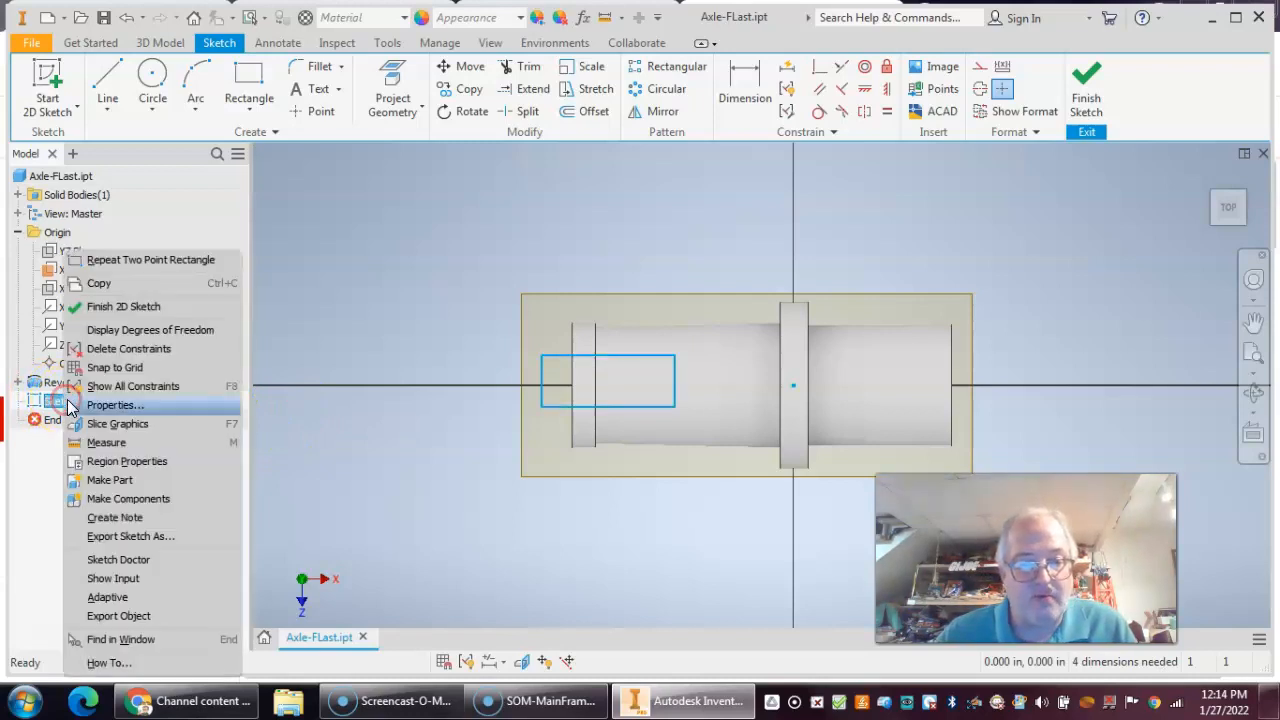
{"action": "left_click", "coordinate": [126, 424]}
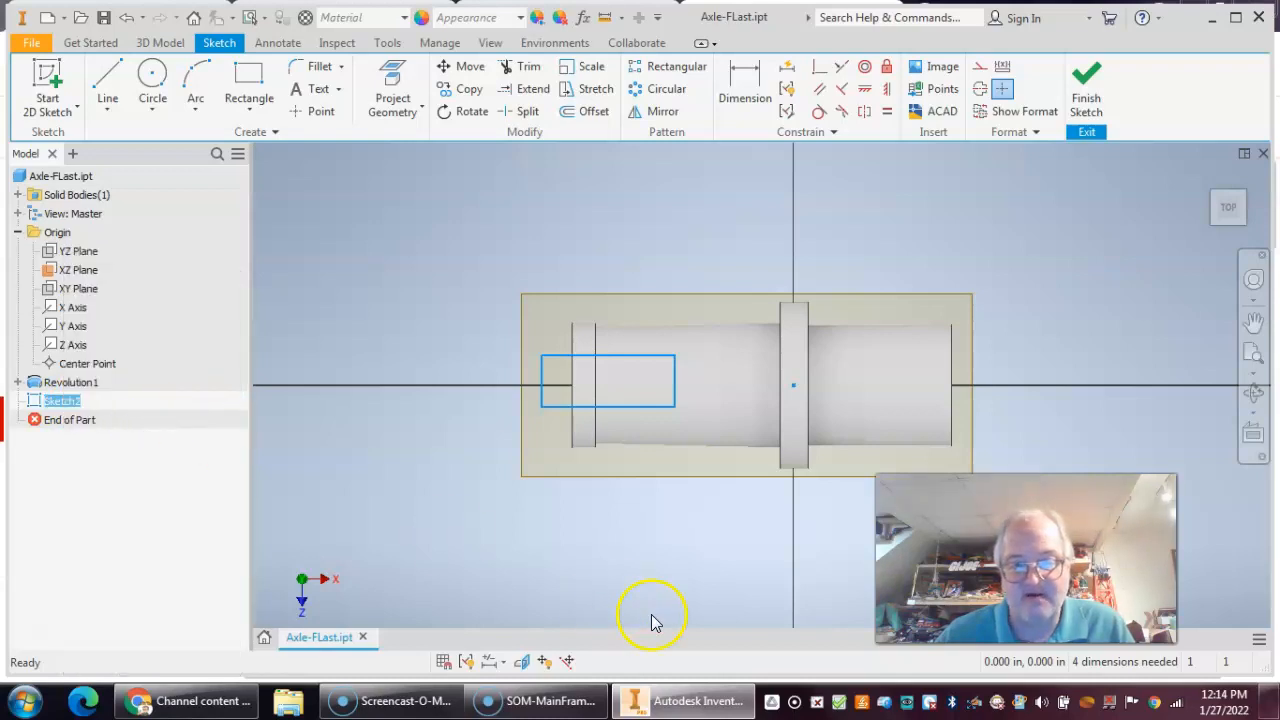
{"action": "key", "text": "F2"}
{"action": "mouse_move", "coordinate": [606, 560]}
{"action": "left_mouse_down"}
{"action": "mouse_move", "coordinate": [663, 540]}
{"action": "mouse_move", "coordinate": [584, 544]}
{"action": "left_mouse_up"}
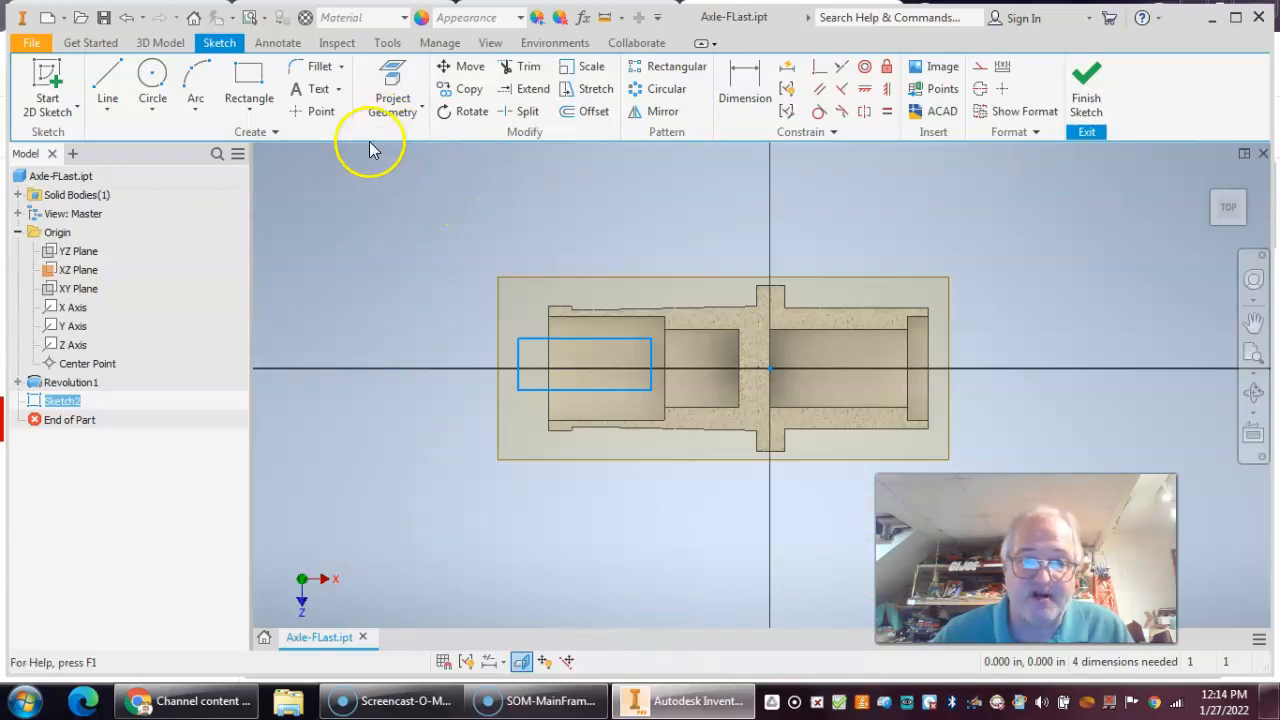
Step: Project the vertical edge at the left bore's open end into the sketch and check it from an angle
{"action": "left_click", "coordinate": [395, 76]}
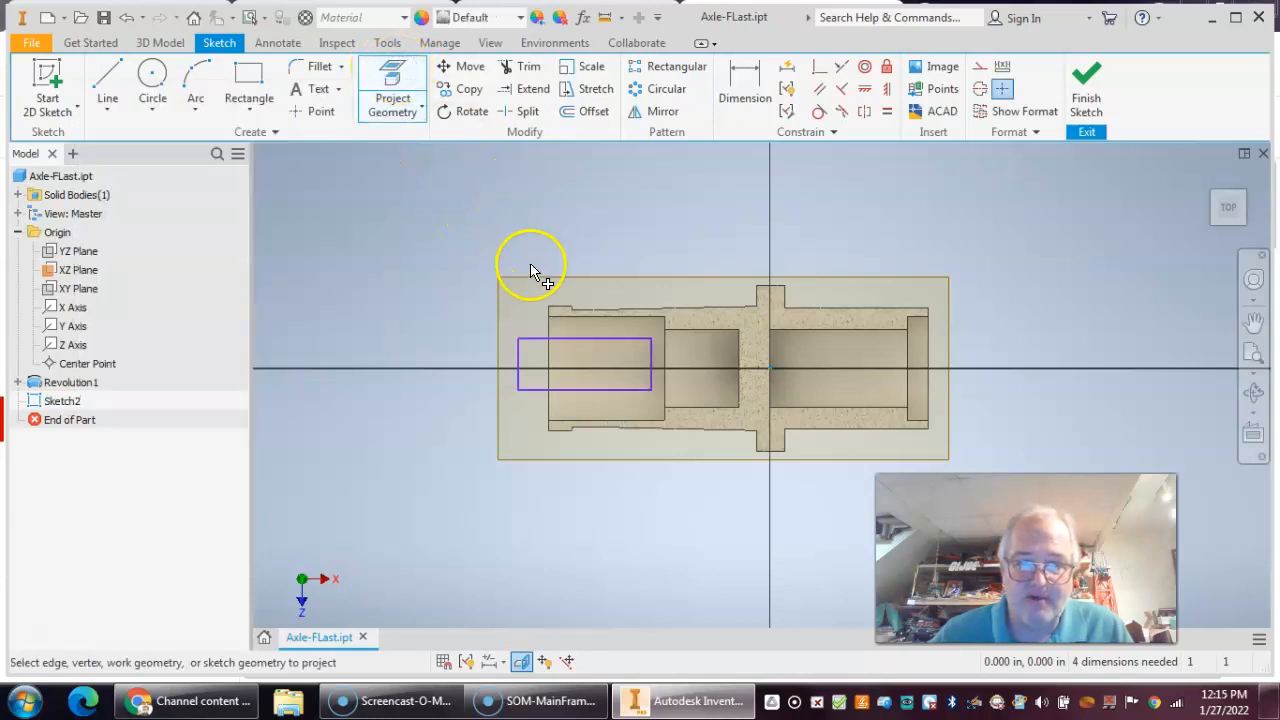
{"action": "left_click", "coordinate": [547, 330]}
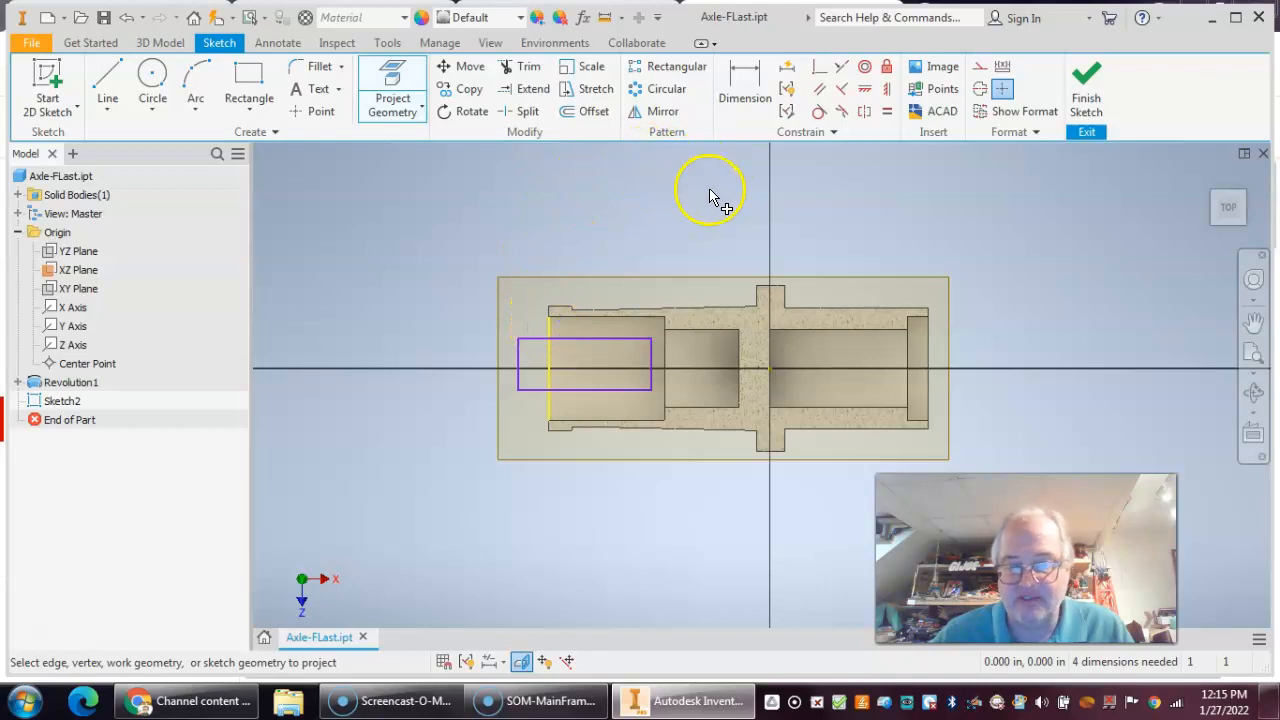
{"action": "middle_click_drag", "start_coordinate": [1149, 230], "coordinate": [1213, 258], "text": "shift"}
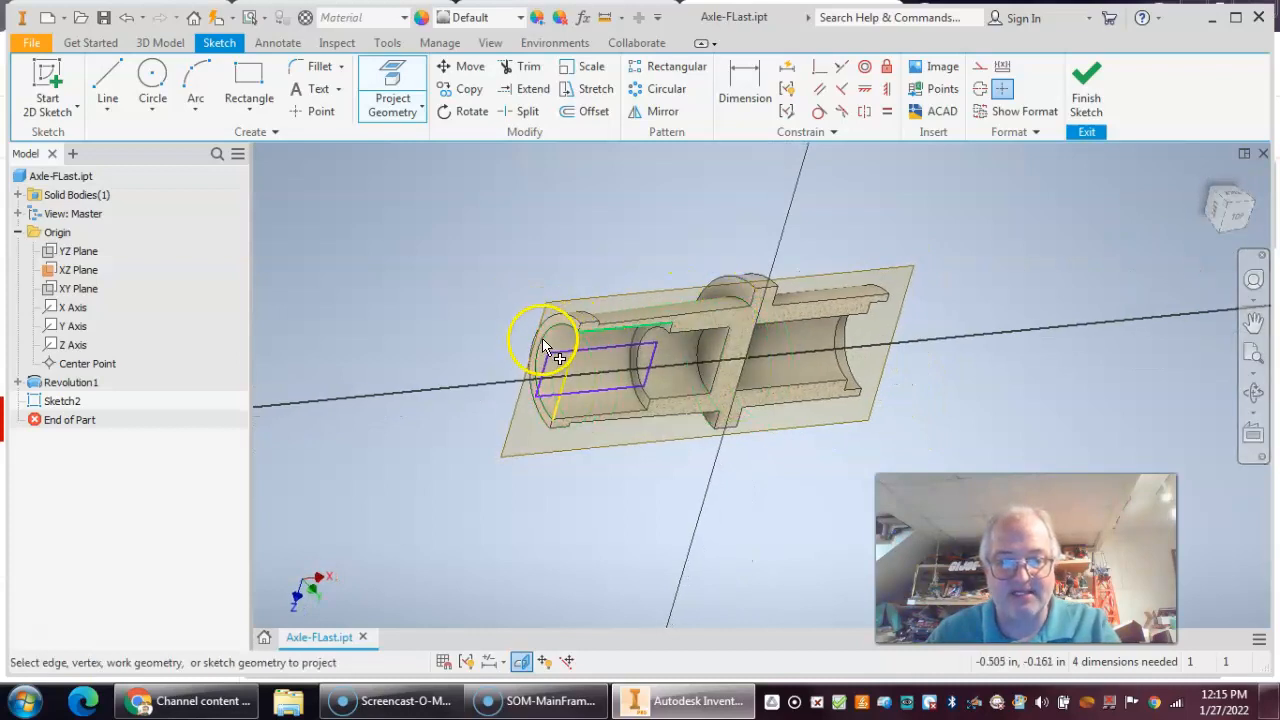
{"action": "left_click", "coordinate": [560, 372]}
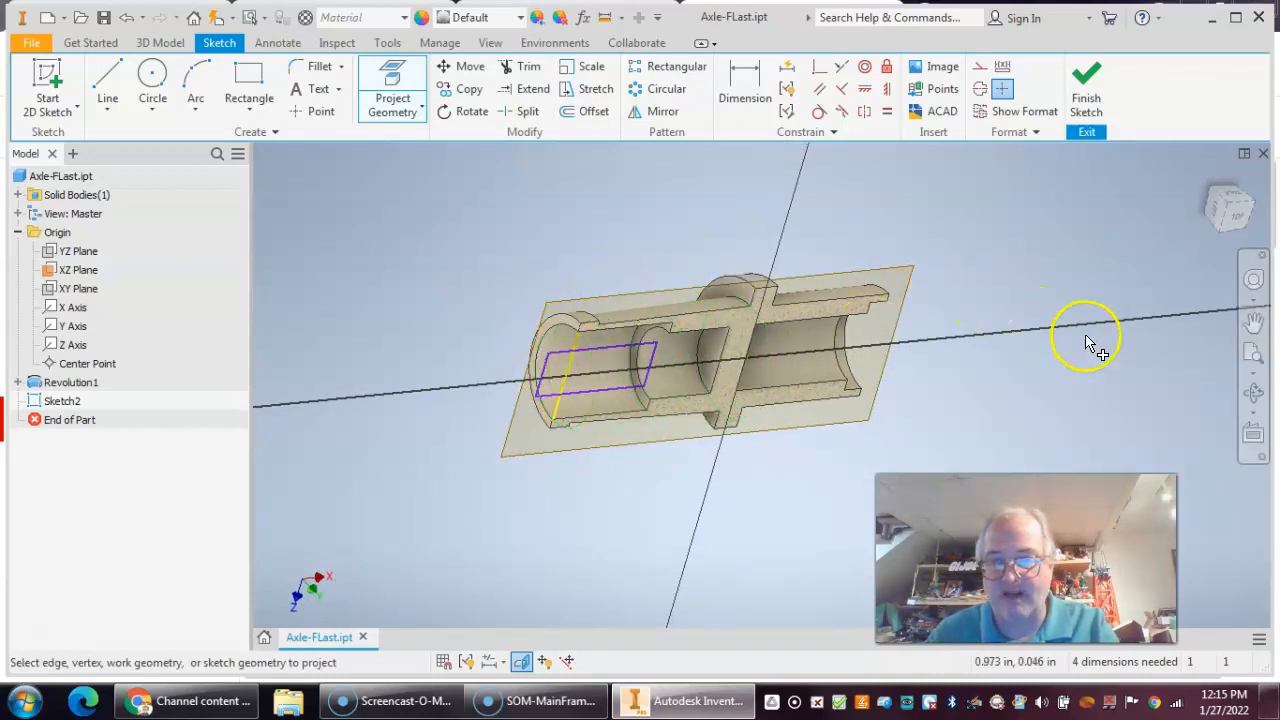
Step: Make the rectangle's left side collinear with the projected edge at the axle's left end
{"action": "left_click", "coordinate": [1234, 242]}
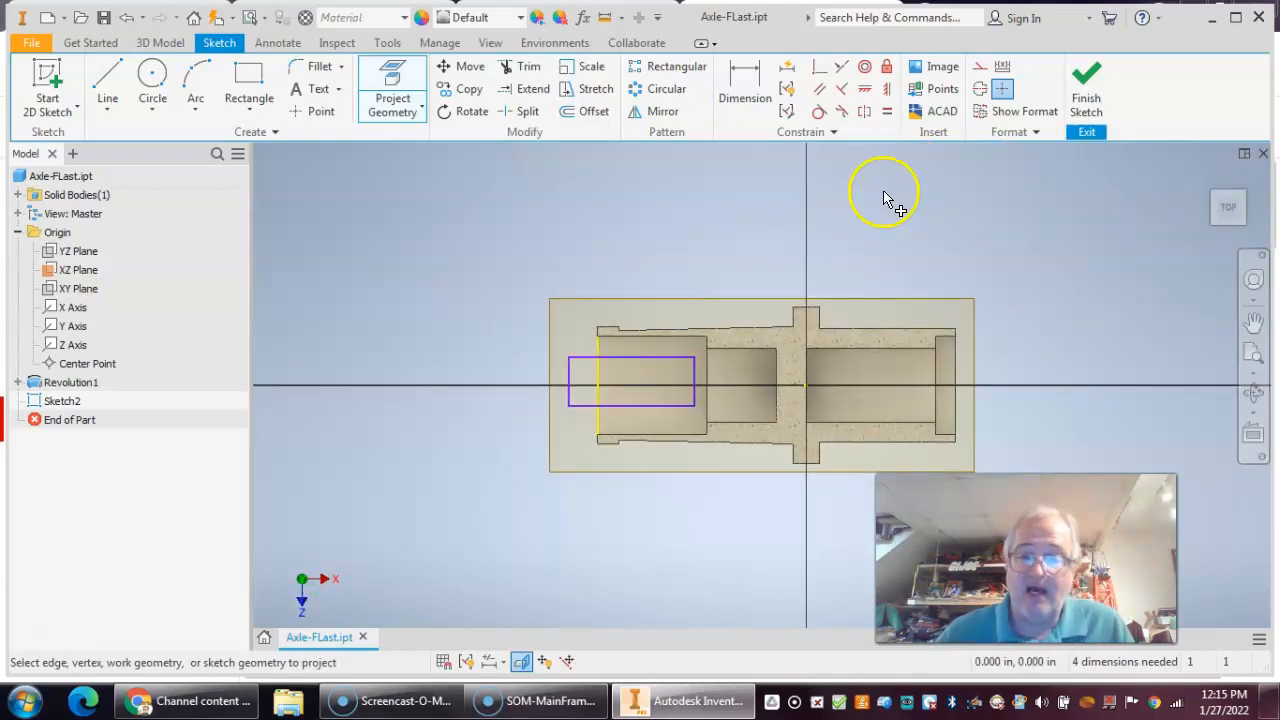
{"action": "left_click", "coordinate": [843, 67]}
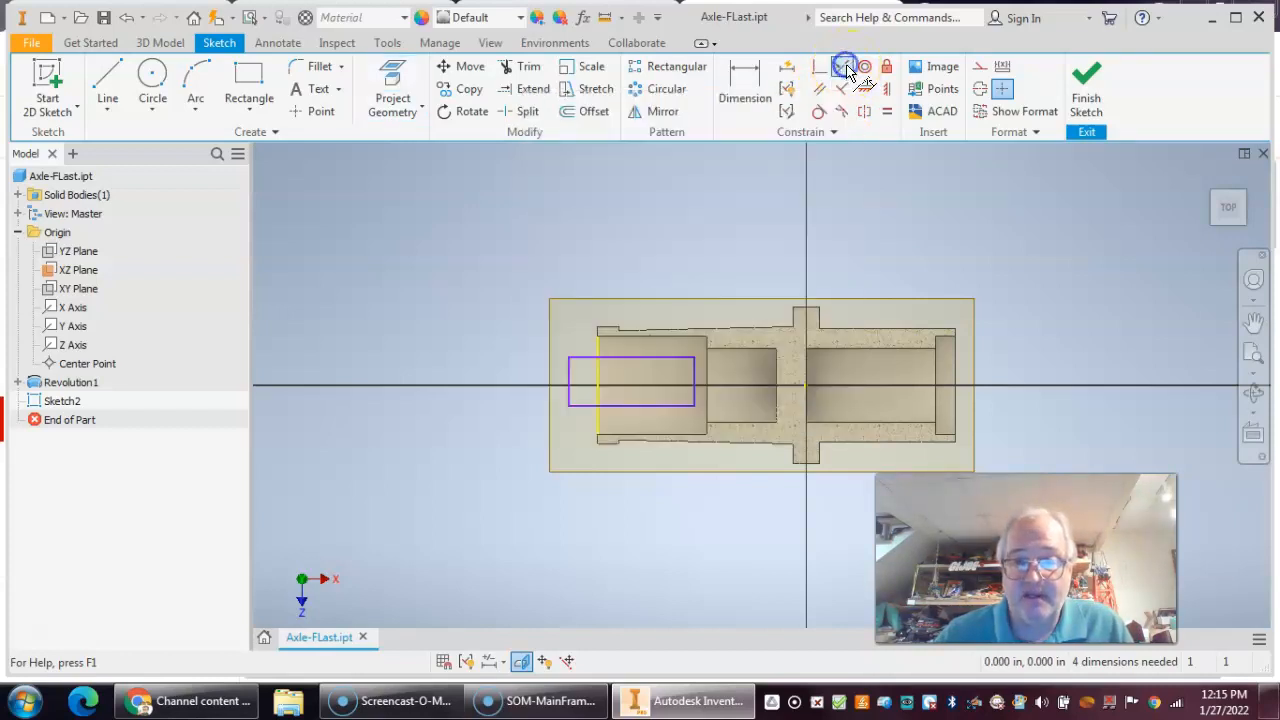
{"action": "left_click", "coordinate": [569, 374]}
{"action": "left_click", "coordinate": [598, 373]}
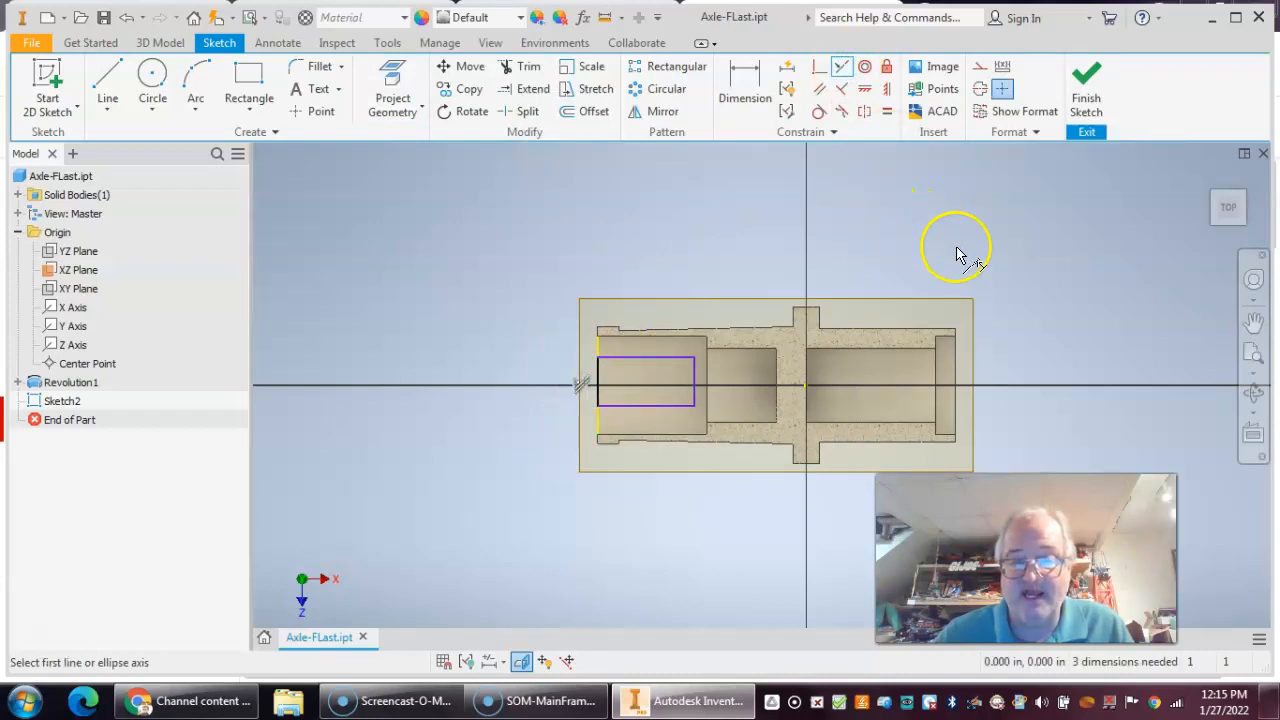
Step: Dimension the rectangle's horizontal length and set it to 0.2 in
{"action": "key", "text": "F2"}
{"action": "mouse_move", "coordinate": [1000, 269]}
{"action": "left_mouse_down"}
{"action": "mouse_move", "coordinate": [926, 223]}
{"action": "mouse_move", "coordinate": [858, 229]}
{"action": "left_mouse_up"}
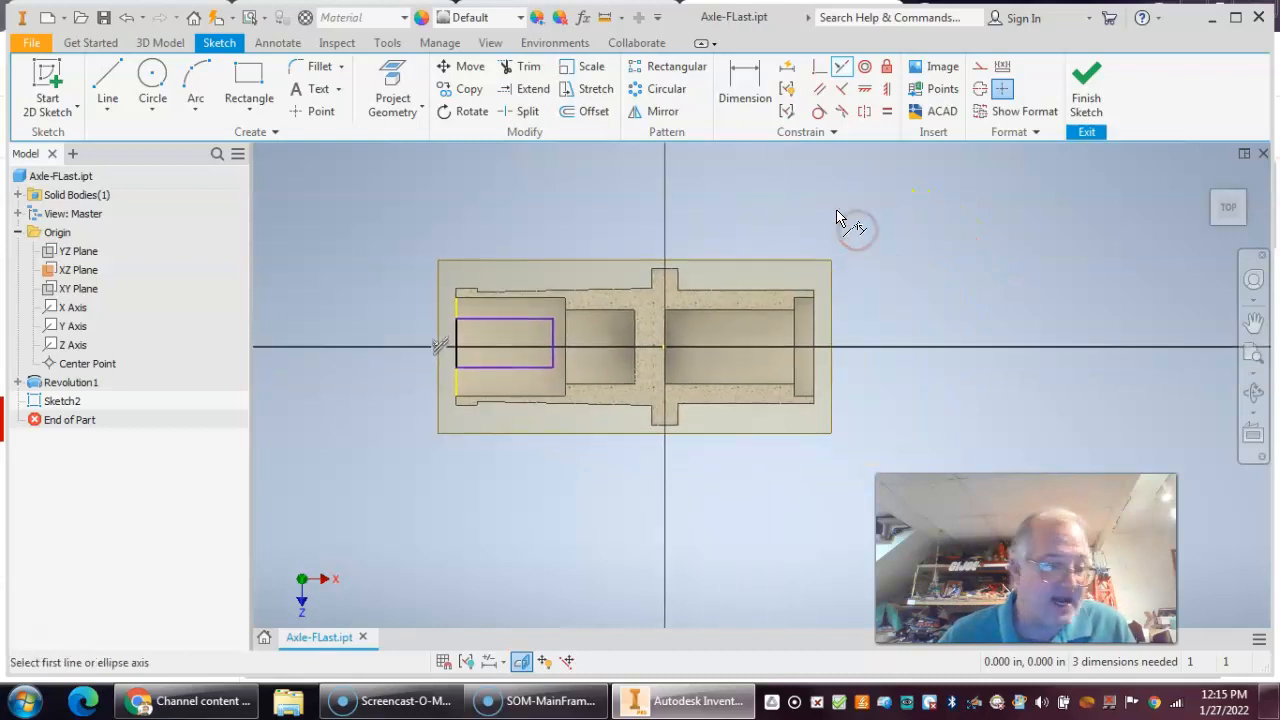
{"action": "left_click", "coordinate": [742, 80]}
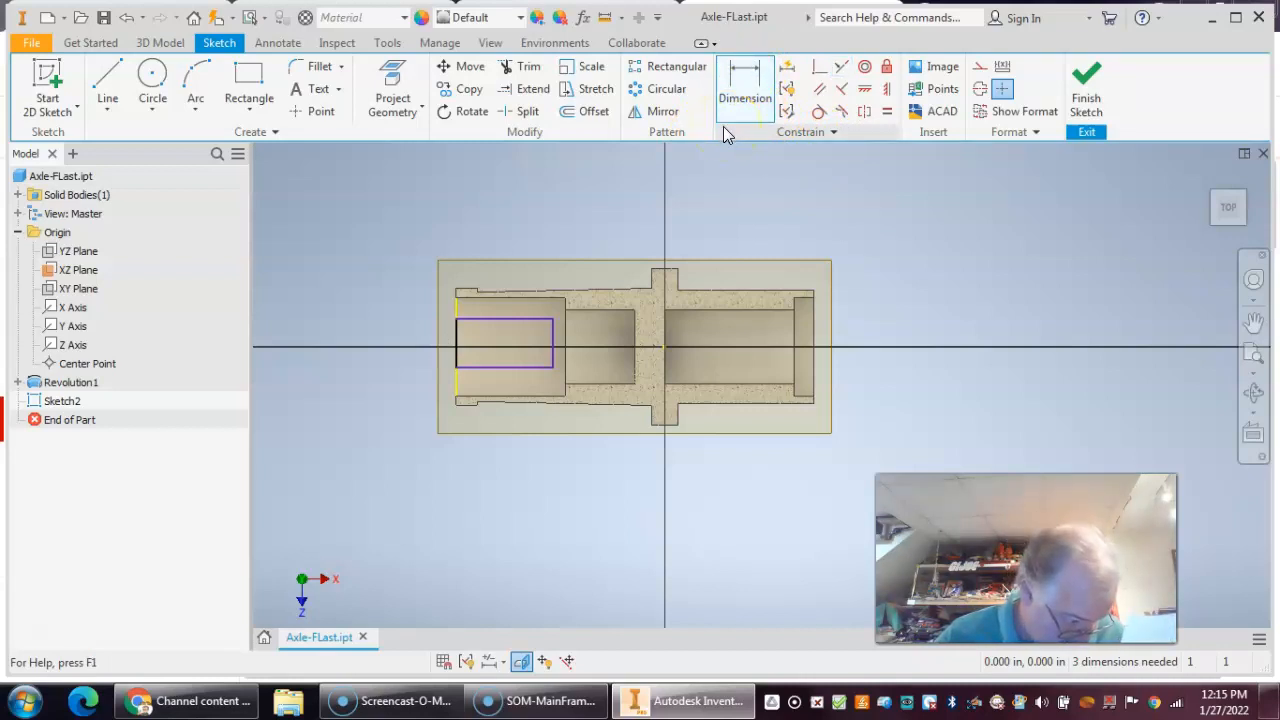
{"action": "left_click", "coordinate": [512, 322]}
{"action": "left_click", "coordinate": [504, 232]}
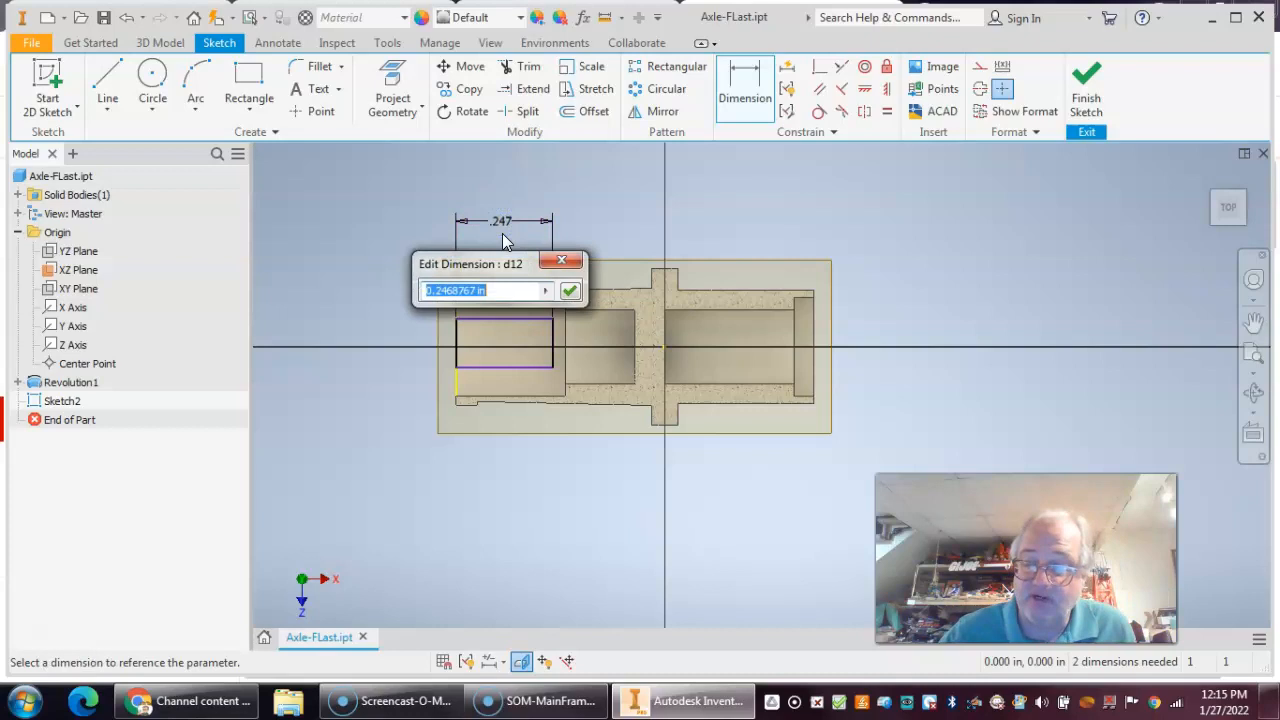
{"action": "key", "text": "Return"}
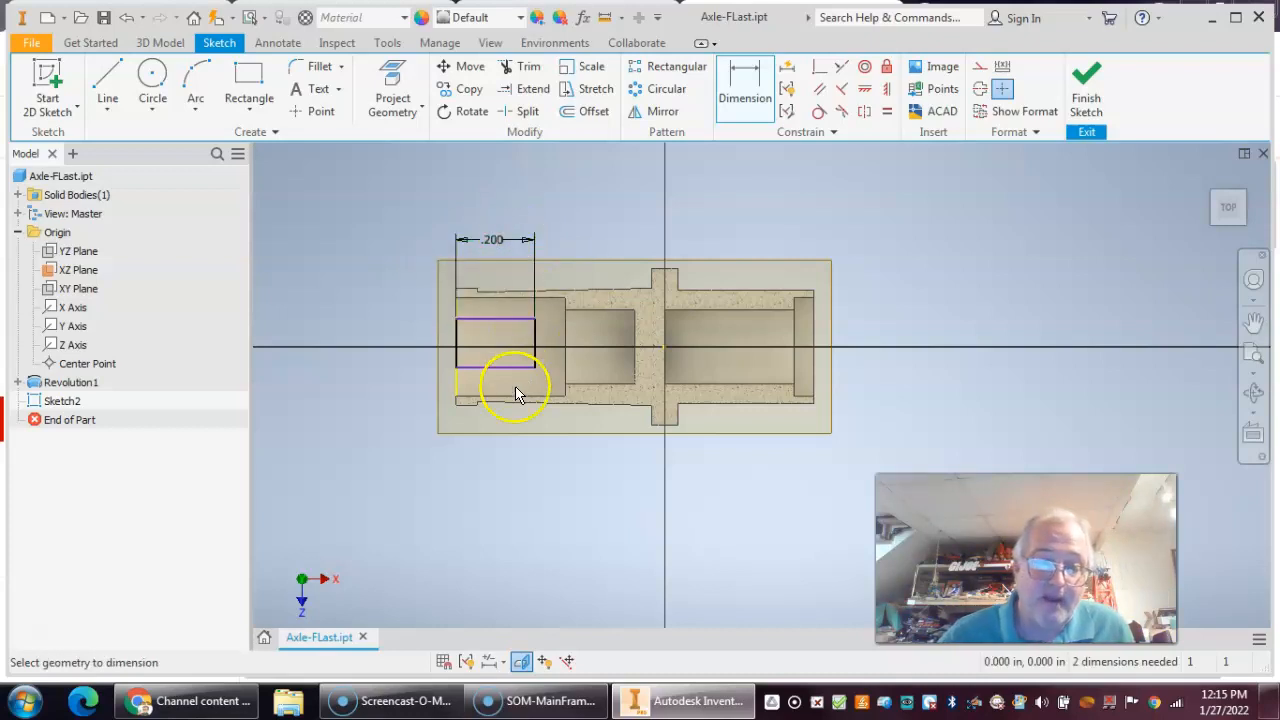
Step: Dimension the rectangle's height along its left side, try 0.04 in, and undo that value
{"action": "left_click", "coordinate": [455, 338]}
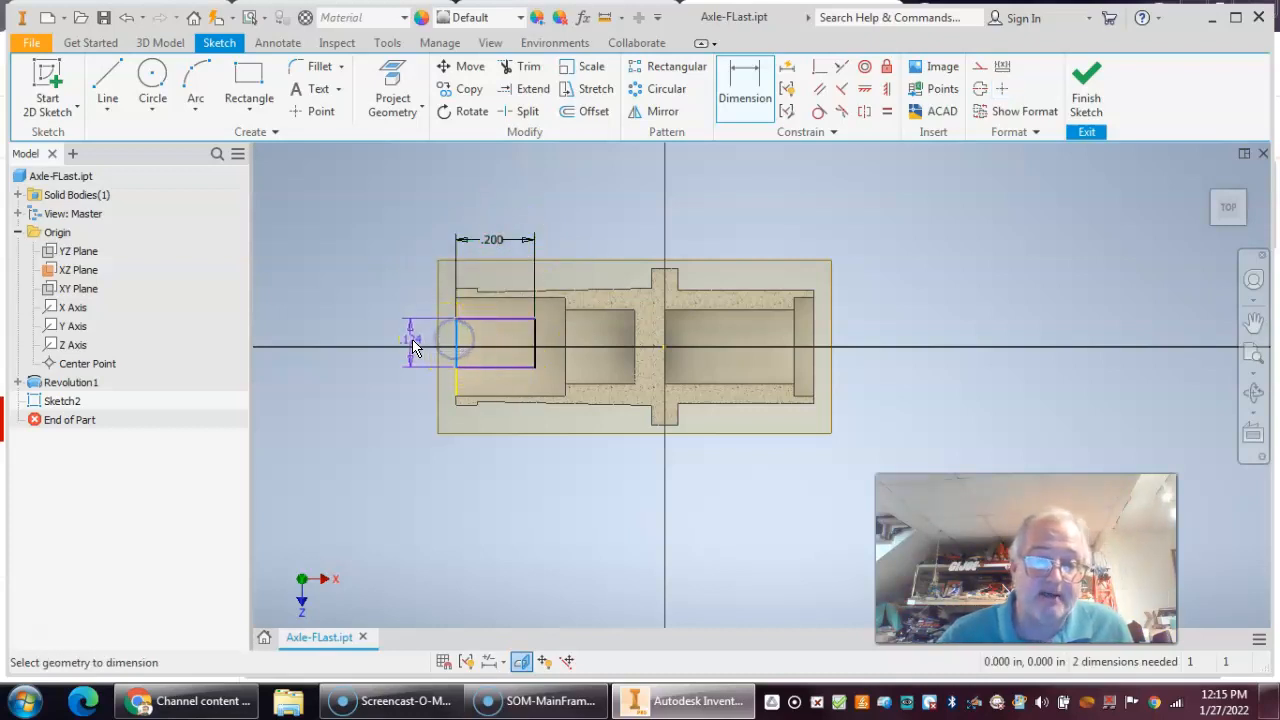
{"action": "left_click", "coordinate": [413, 345]}
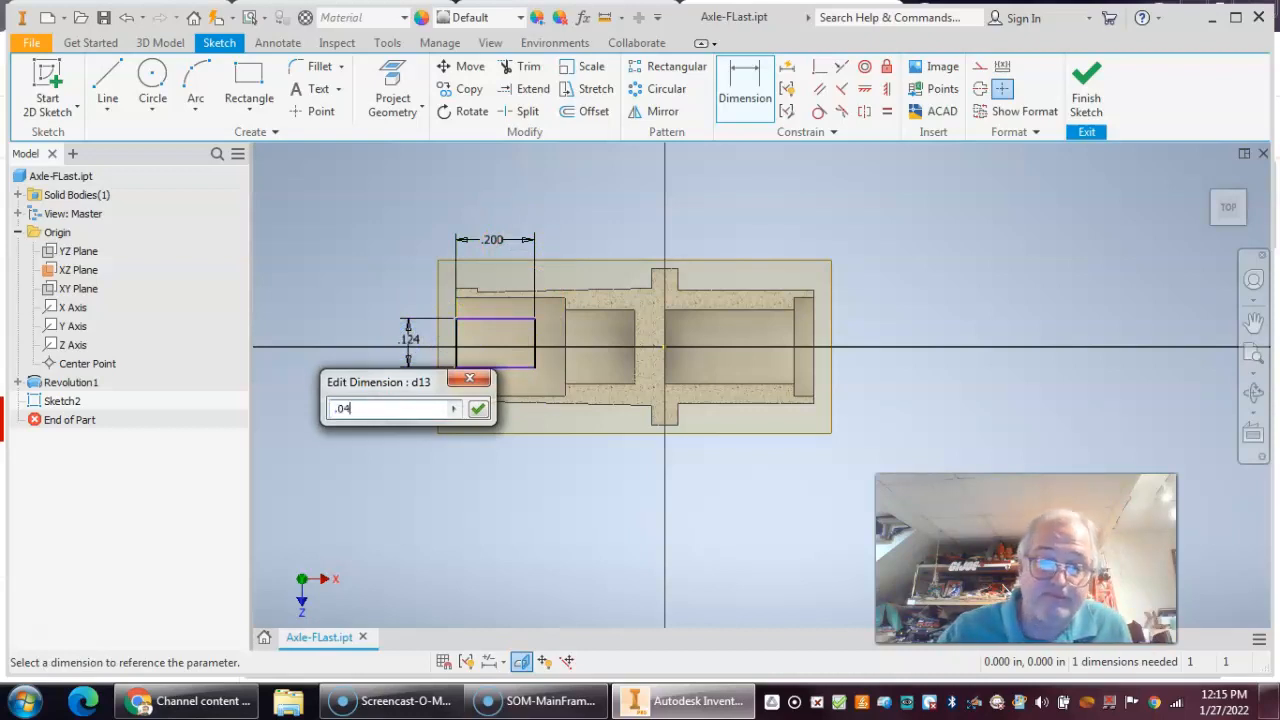
{"action": "key", "text": "Return"}
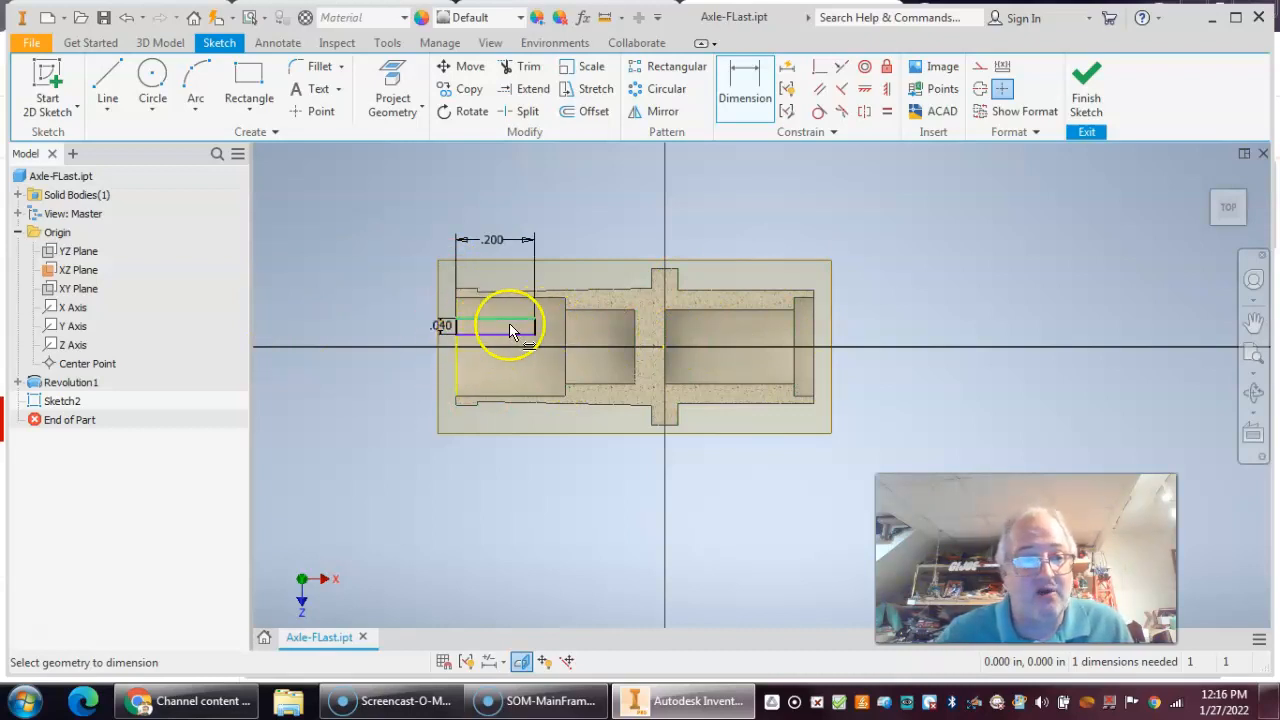
{"action": "left_click", "coordinate": [126, 20]}
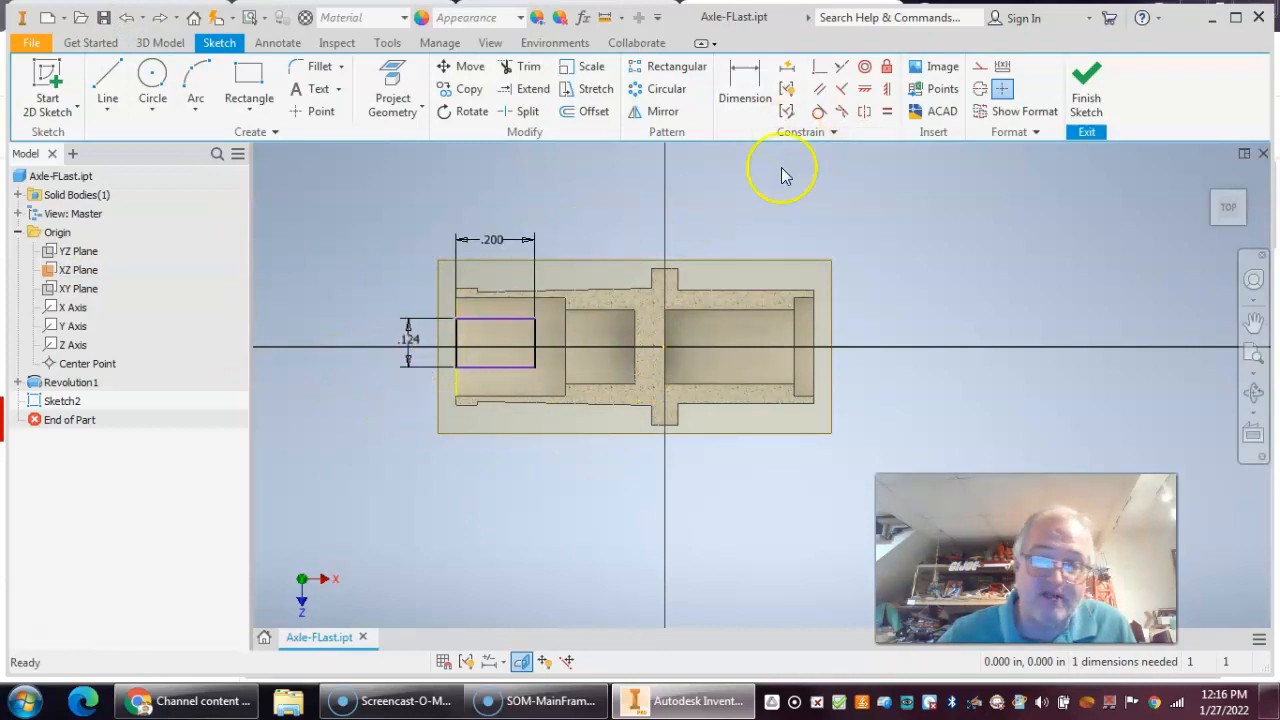
Step: Dimension the rectangle's lower edge from the centre point and set the offset to 0.02 in
{"action": "left_click", "coordinate": [753, 80]}
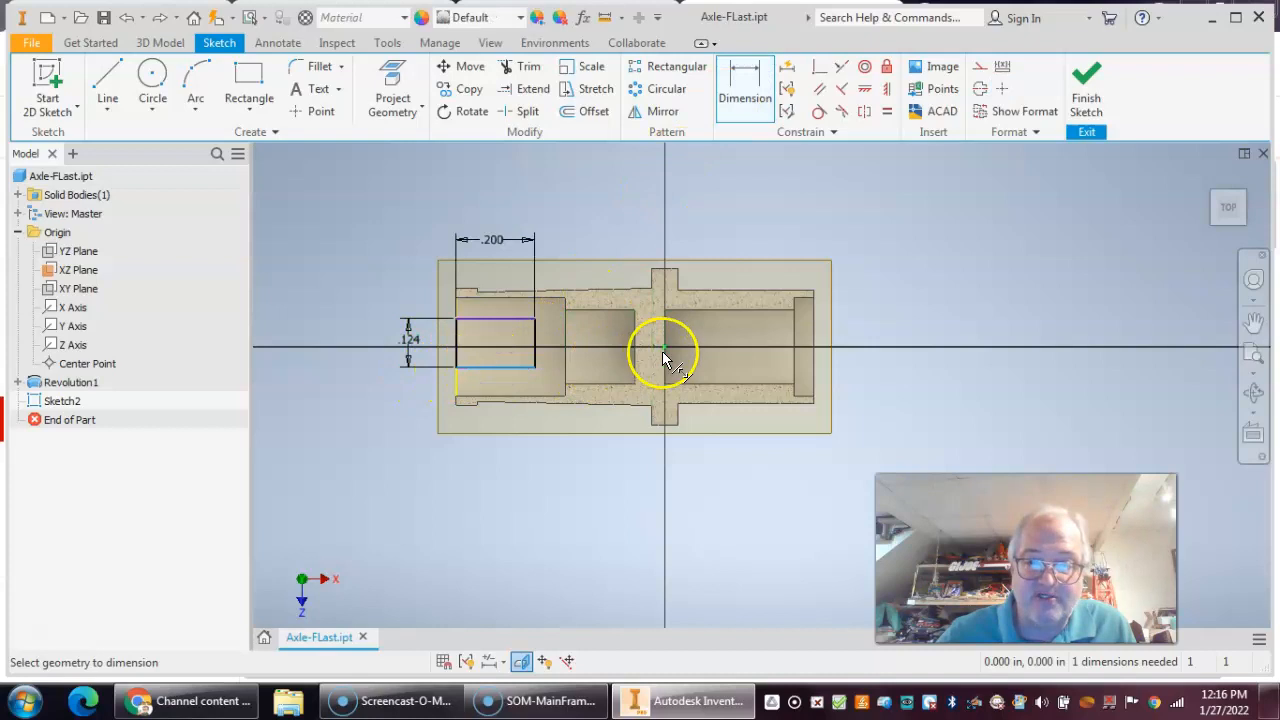
{"action": "left_click", "coordinate": [632, 355]}
{"action": "left_click", "coordinate": [340, 360]}
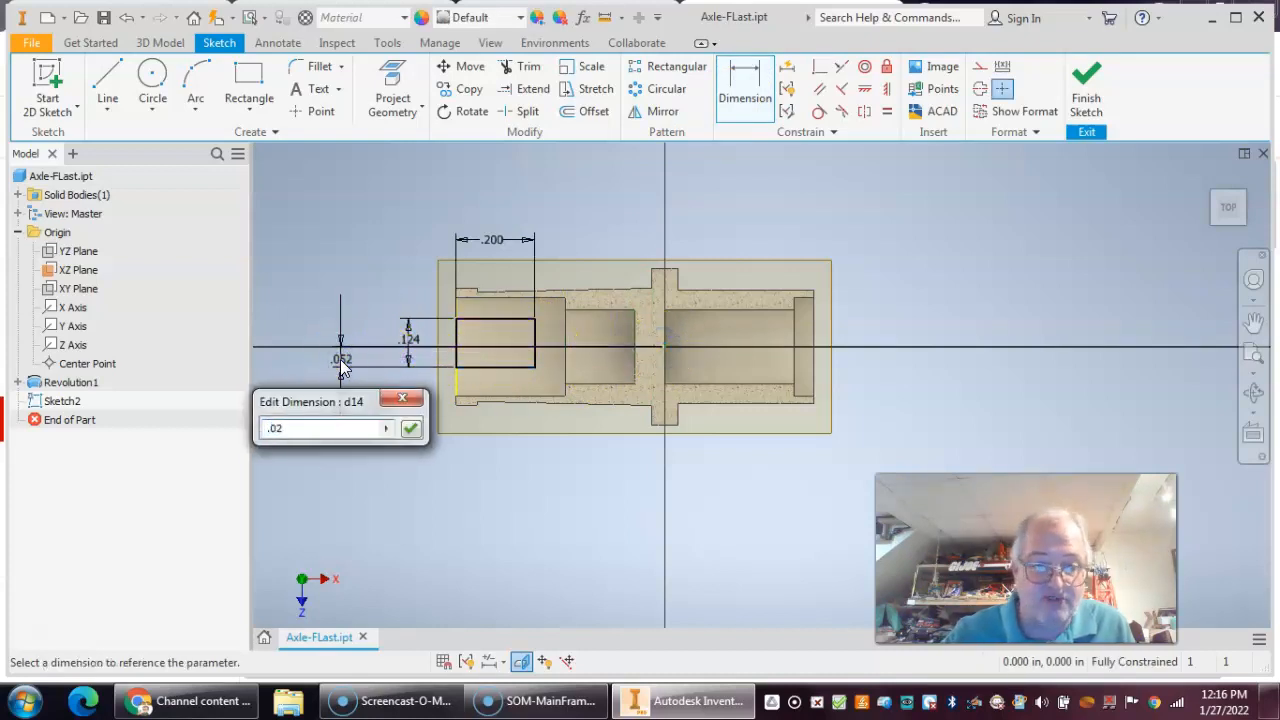
{"action": "key", "text": "Return"}
Step: Move the rectangle's height dimension farther out so it clears the 0.020 in offset dimension
{"action": "left_click", "coordinate": [410, 322]}
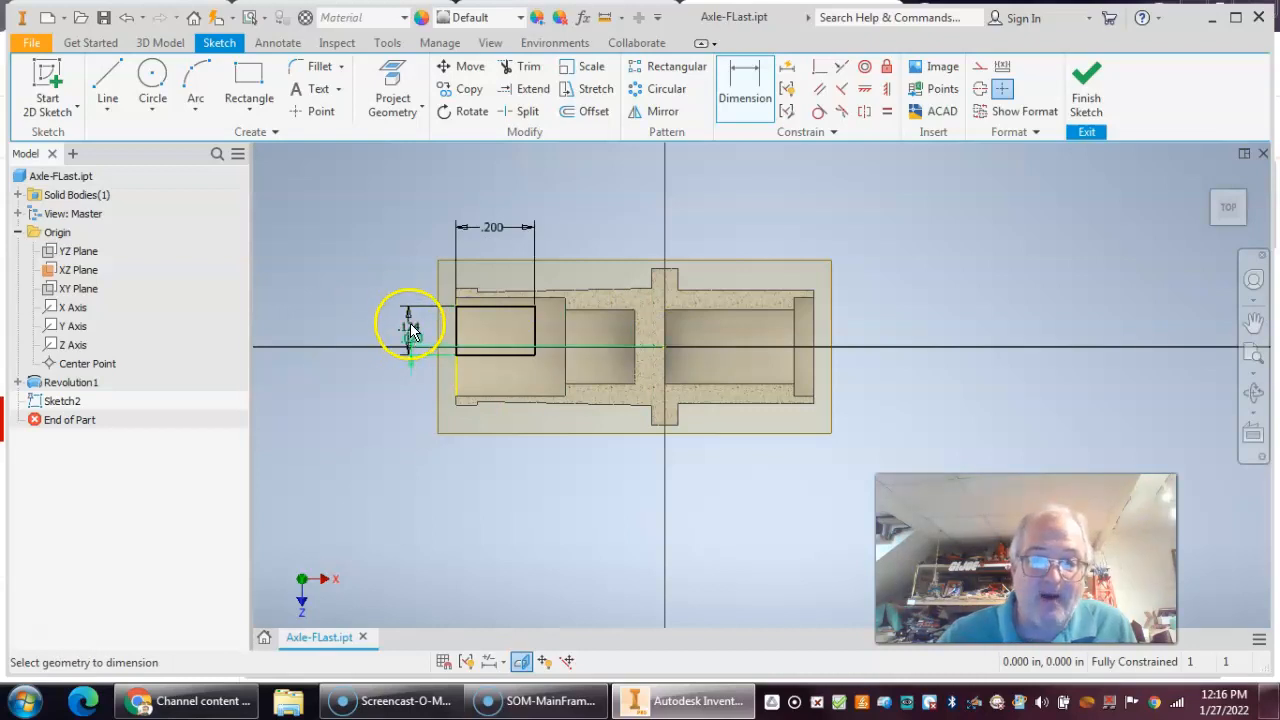
{"action": "left_click", "coordinate": [410, 323]}
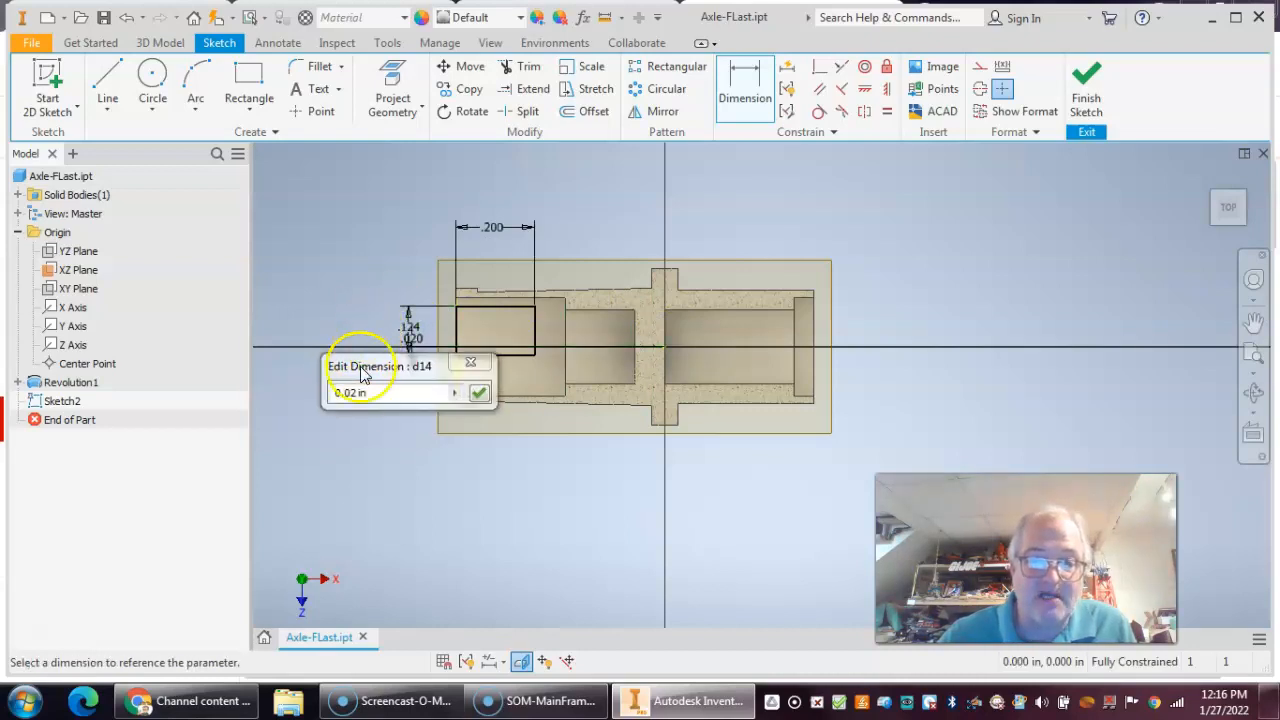
{"action": "left_click", "coordinate": [479, 393]}
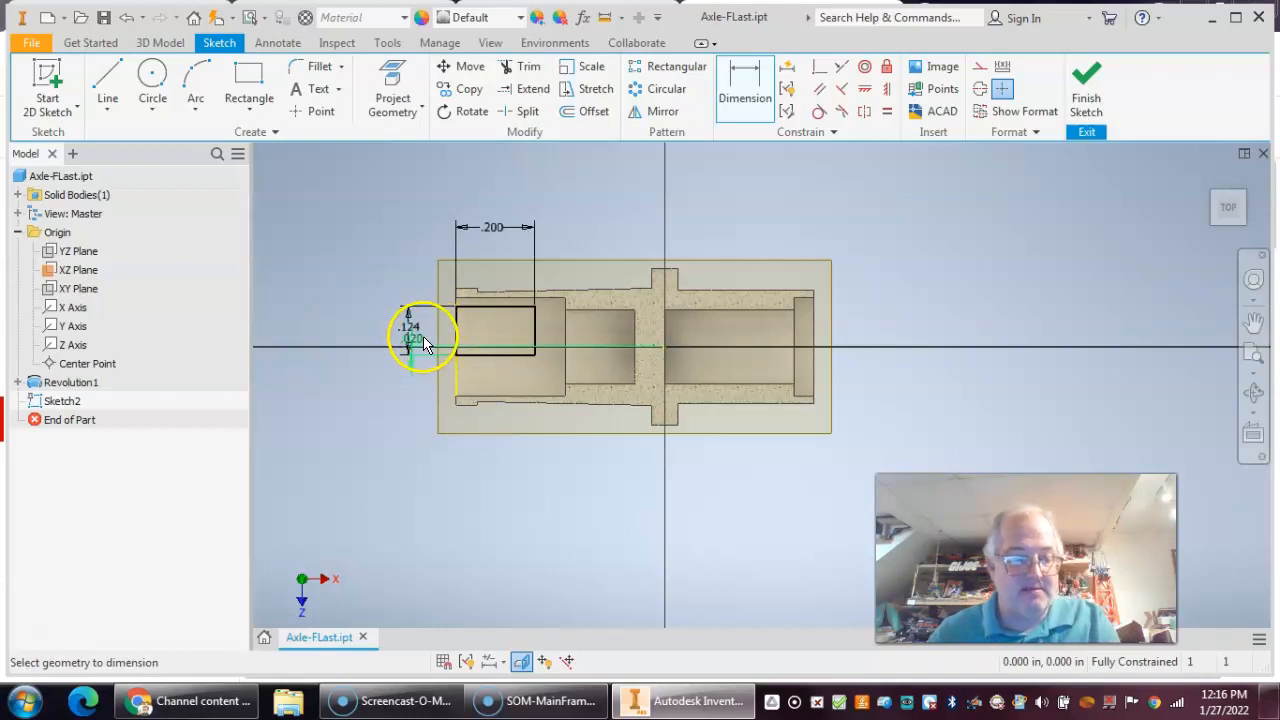
{"action": "left_click", "coordinate": [420, 333]}
{"action": "key", "text": "Escape"}
{"action": "left_click_drag", "start_coordinate": [406, 323], "coordinate": [366, 327]}
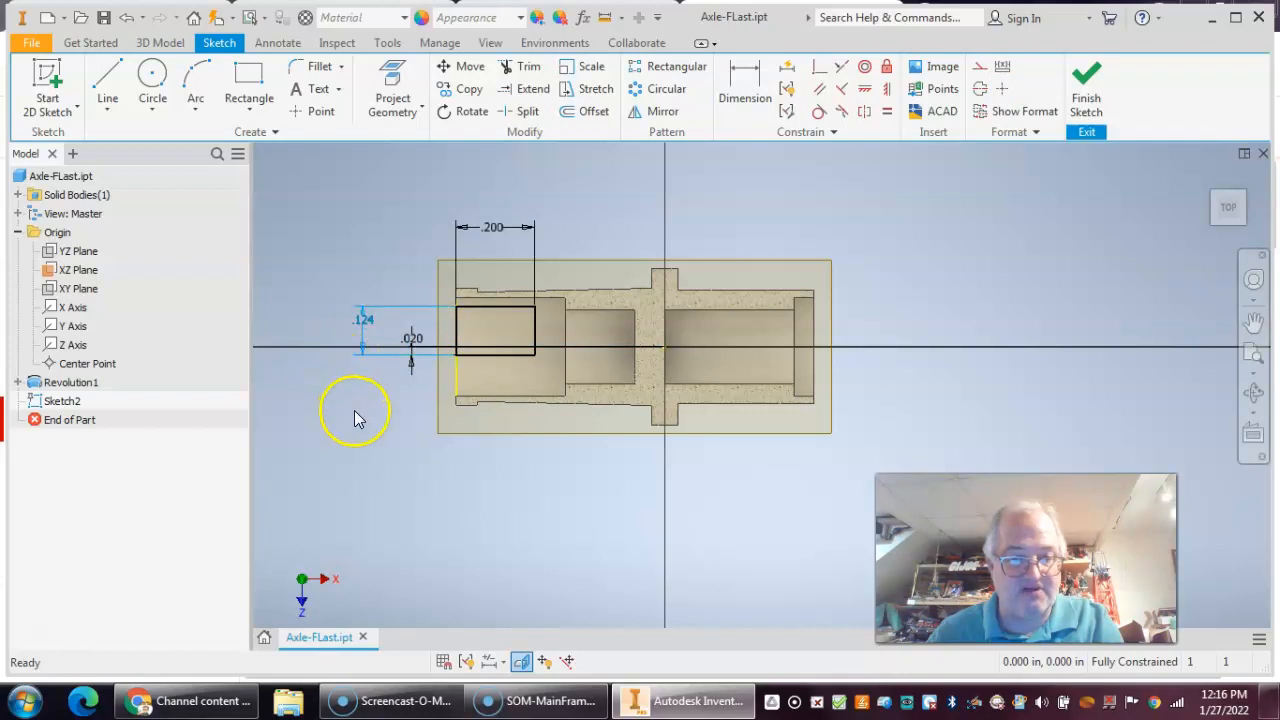
{"action": "left_click", "coordinate": [326, 431]}
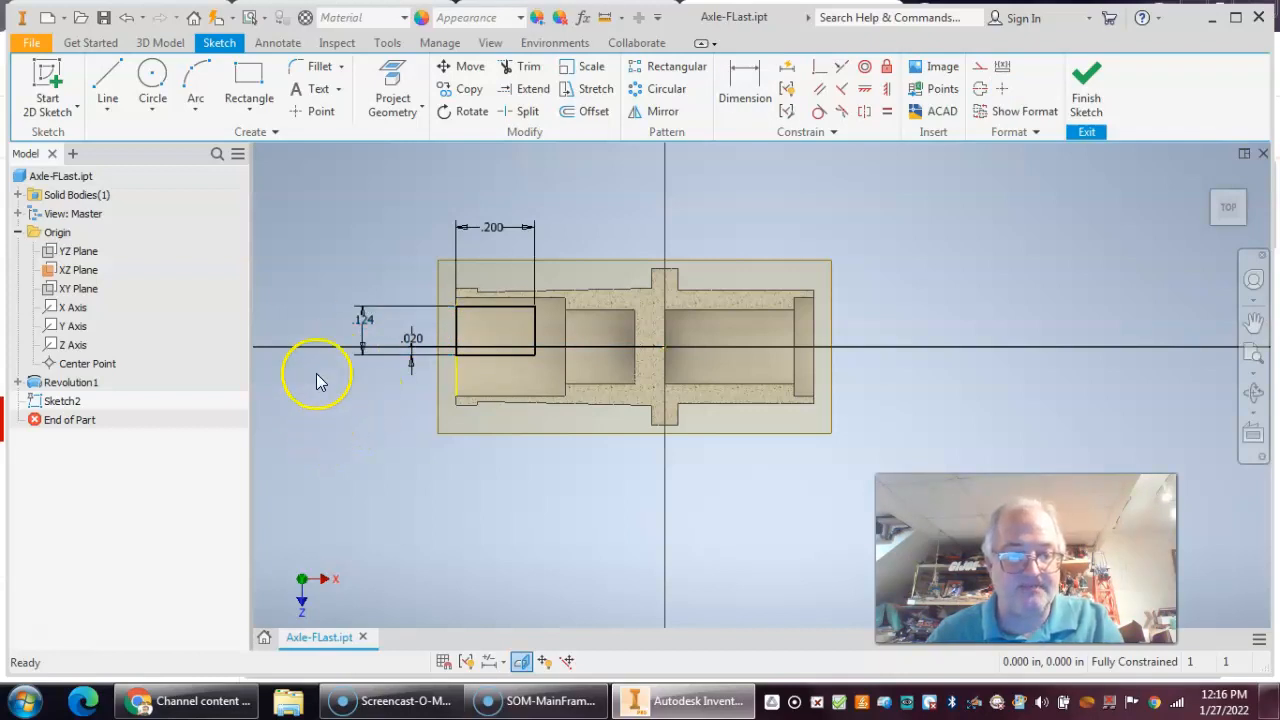
Step: Set the rectangle's height to 0.04 in and finish the sketch
{"action": "left_click", "coordinate": [364, 323]}
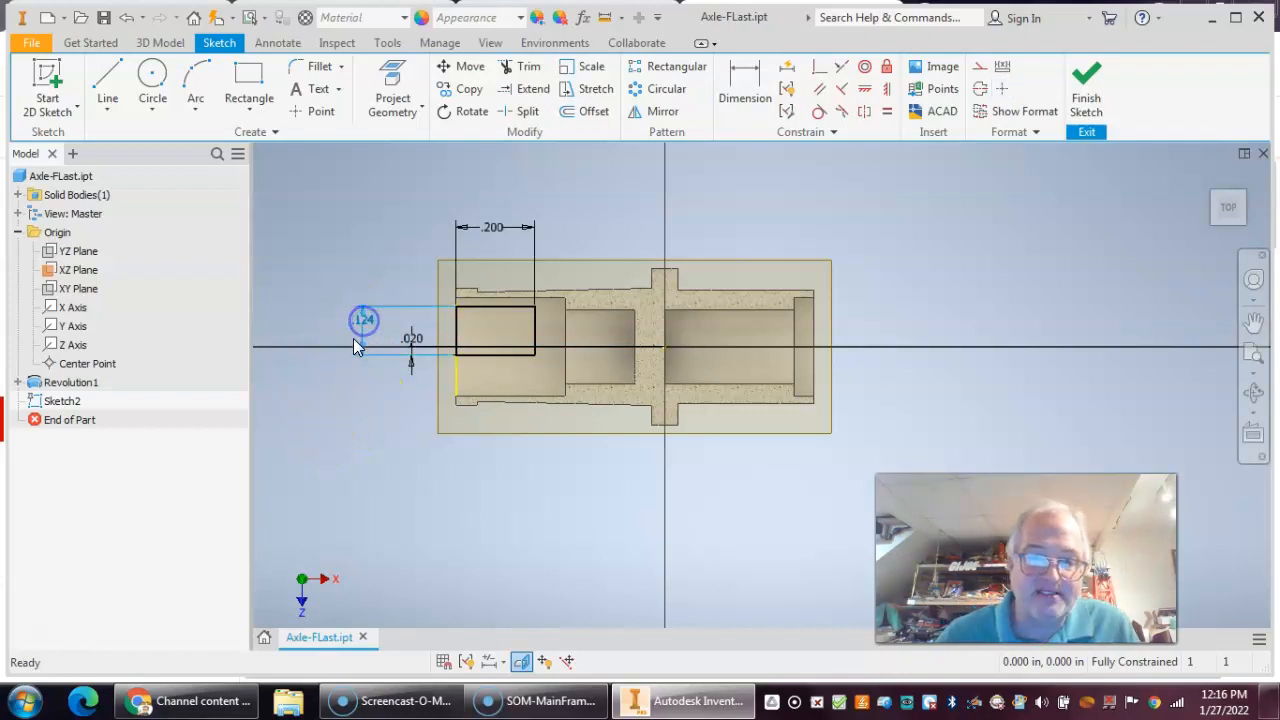
{"action": "double_click", "coordinate": [369, 321]}
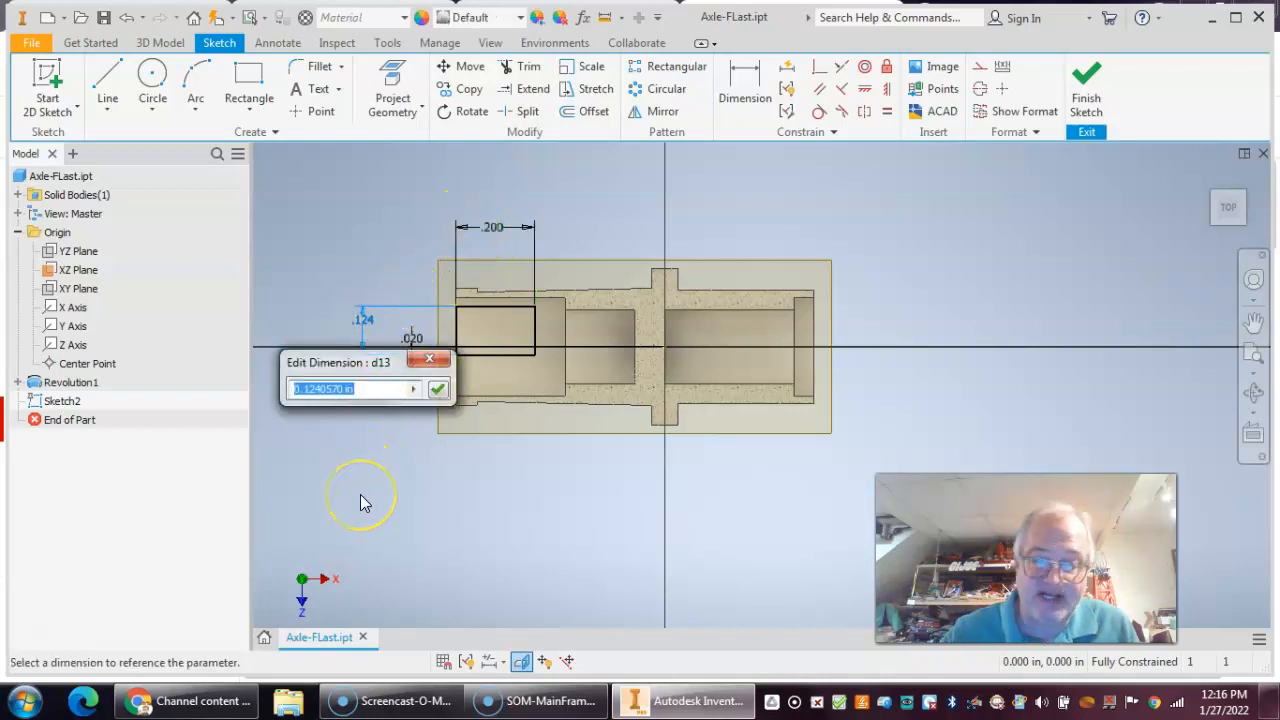
{"action": "type", "text": ".04"}
{"action": "key", "text": "Return"}
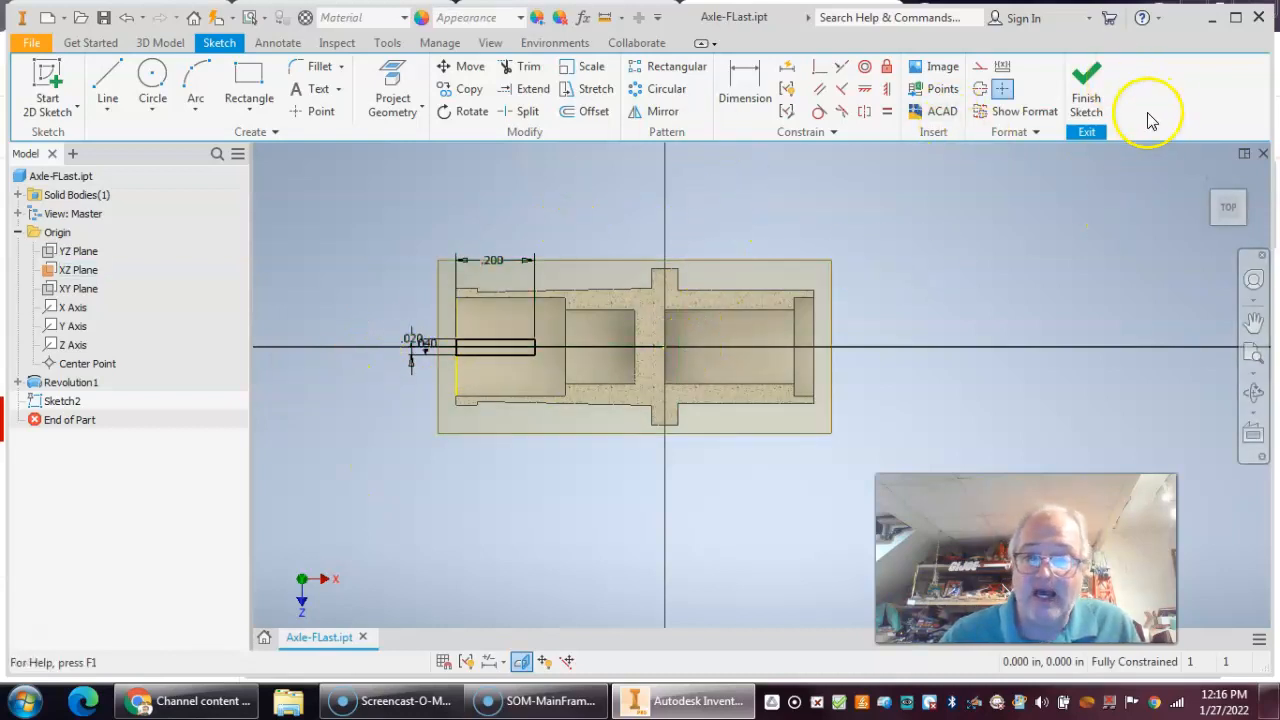
{"action": "left_click", "coordinate": [1087, 80]}
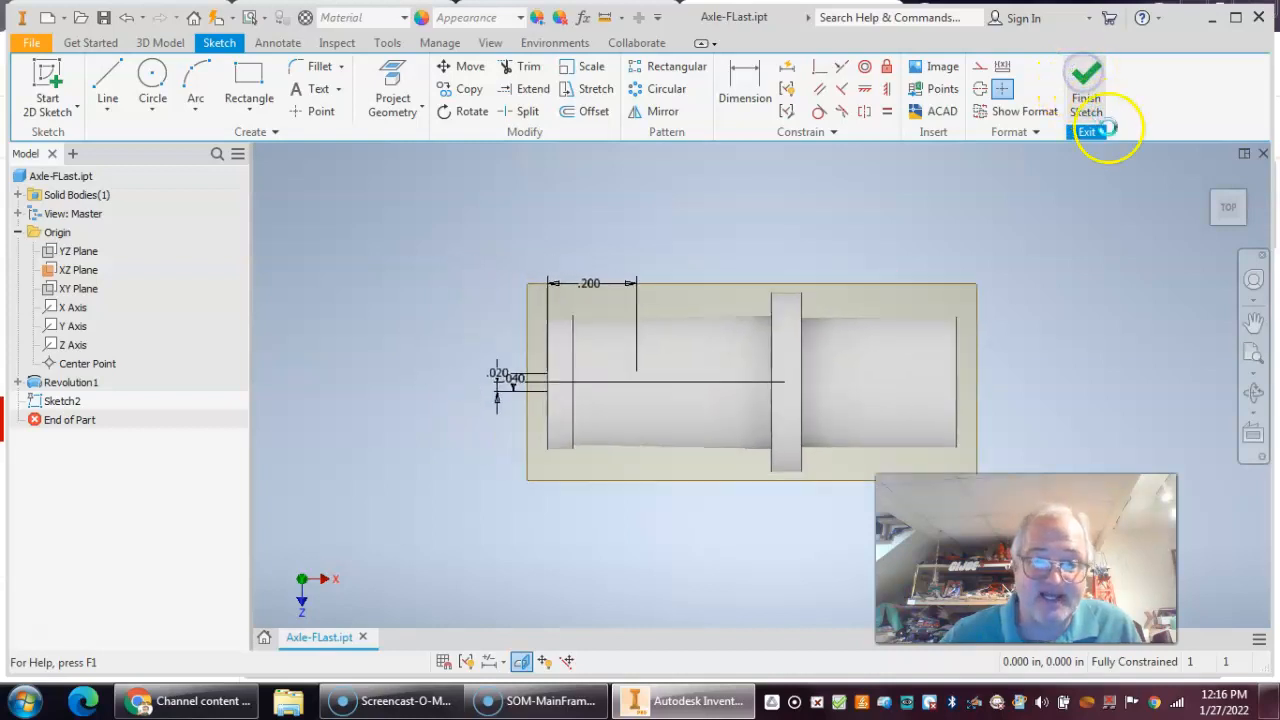
Step: Extrude the rectangle as a symmetric through-all cut to slot both walls of the axle's left end
{"action": "left_click", "coordinate": [1206, 178]}
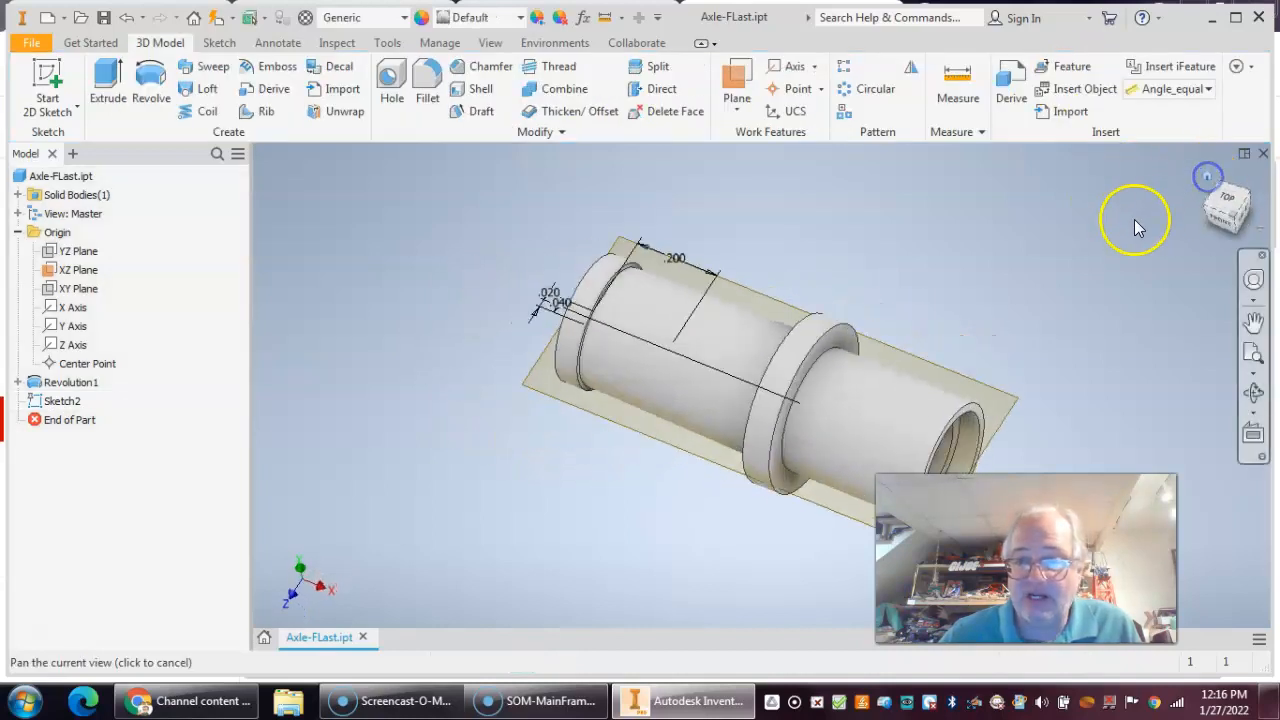
{"action": "left_click", "coordinate": [1207, 199]}
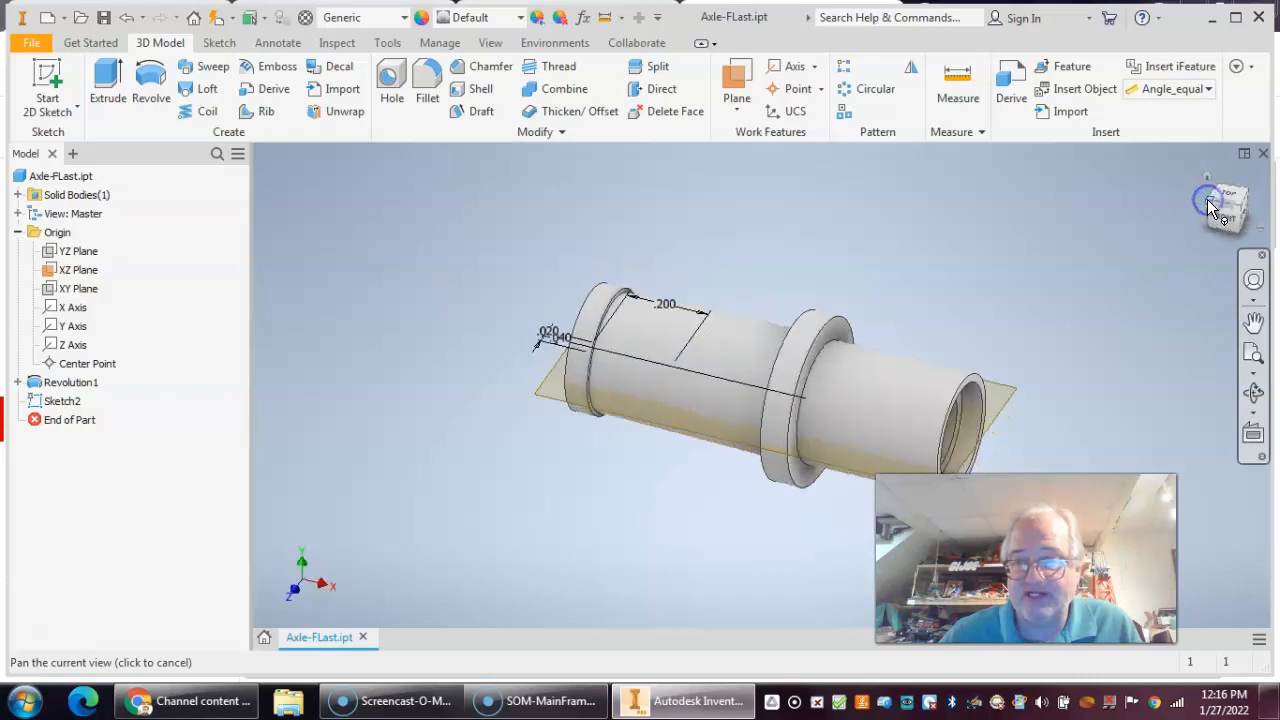
{"action": "middle_click_drag", "start_coordinate": [543, 506], "coordinate": [451, 468]}
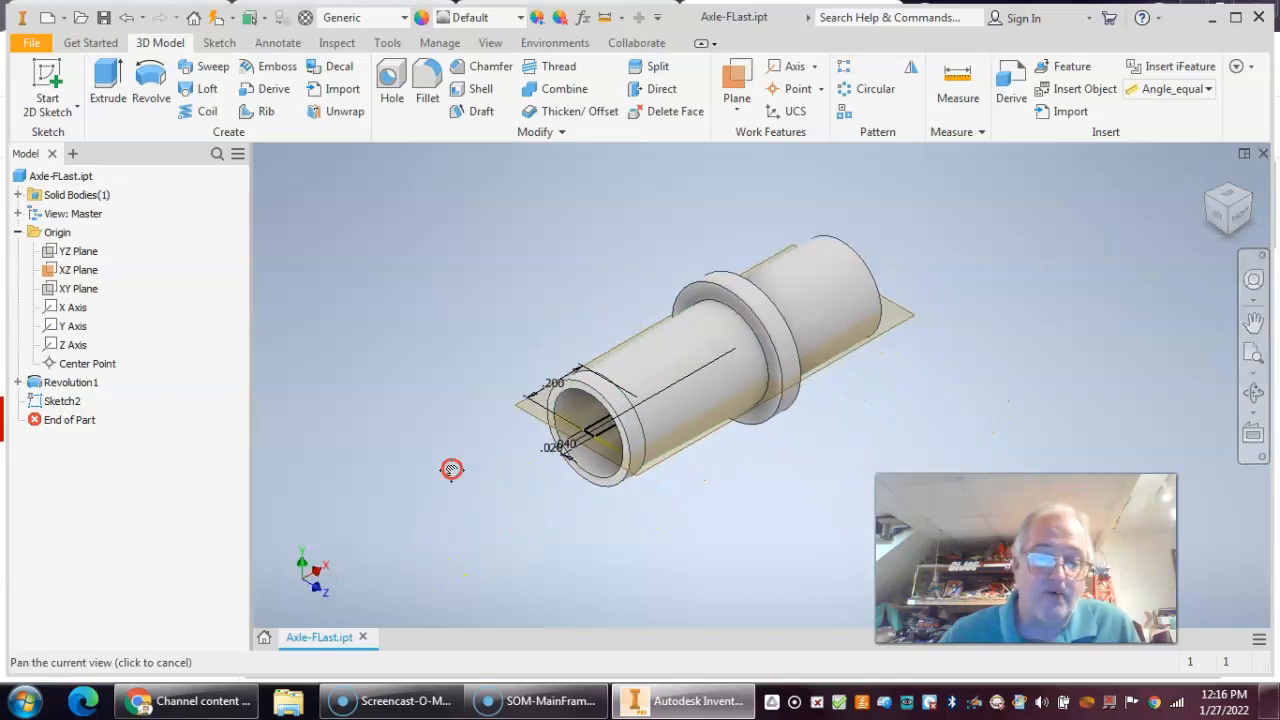
{"action": "left_click", "coordinate": [106, 82]}
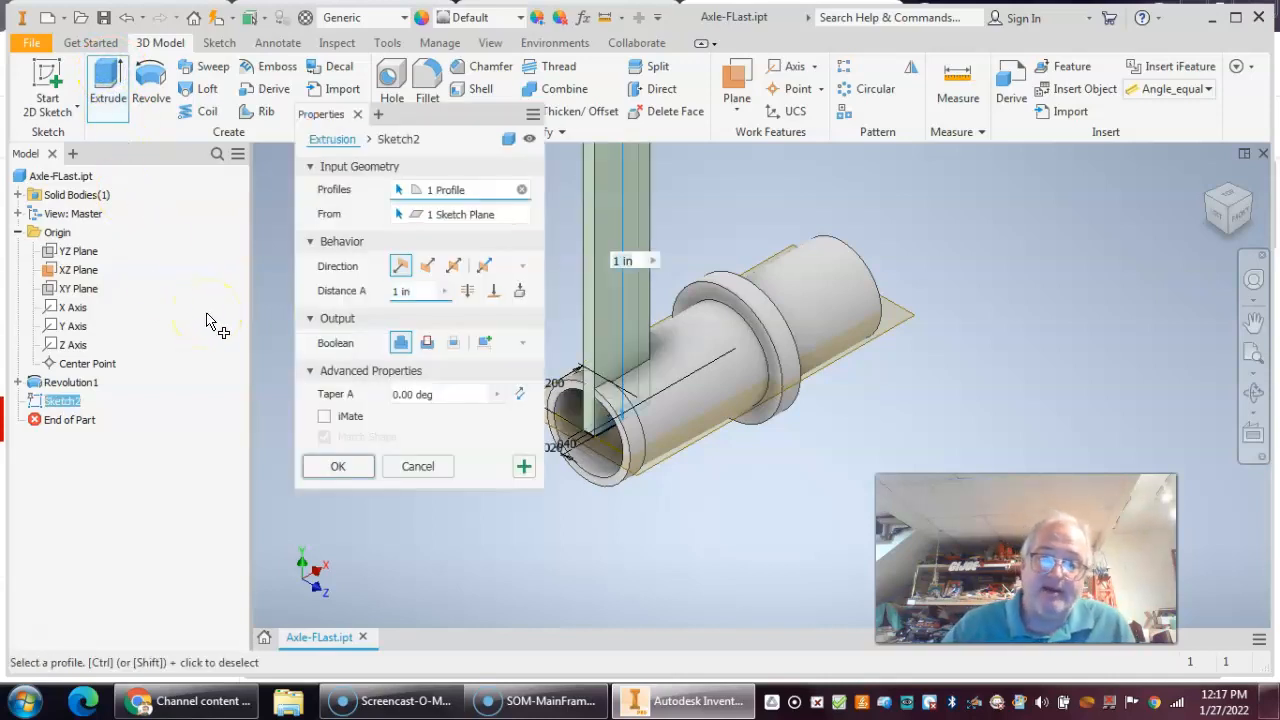
{"action": "left_click", "coordinate": [427, 343]}
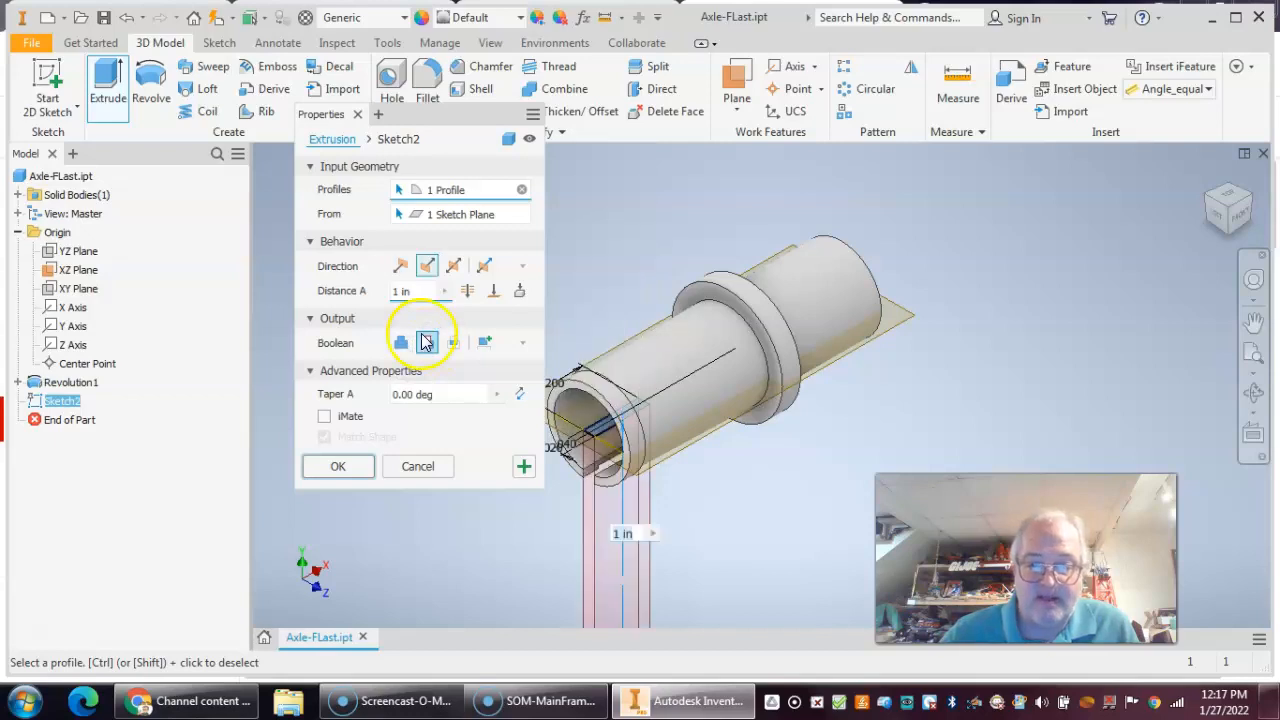
{"action": "left_click", "coordinate": [470, 291]}
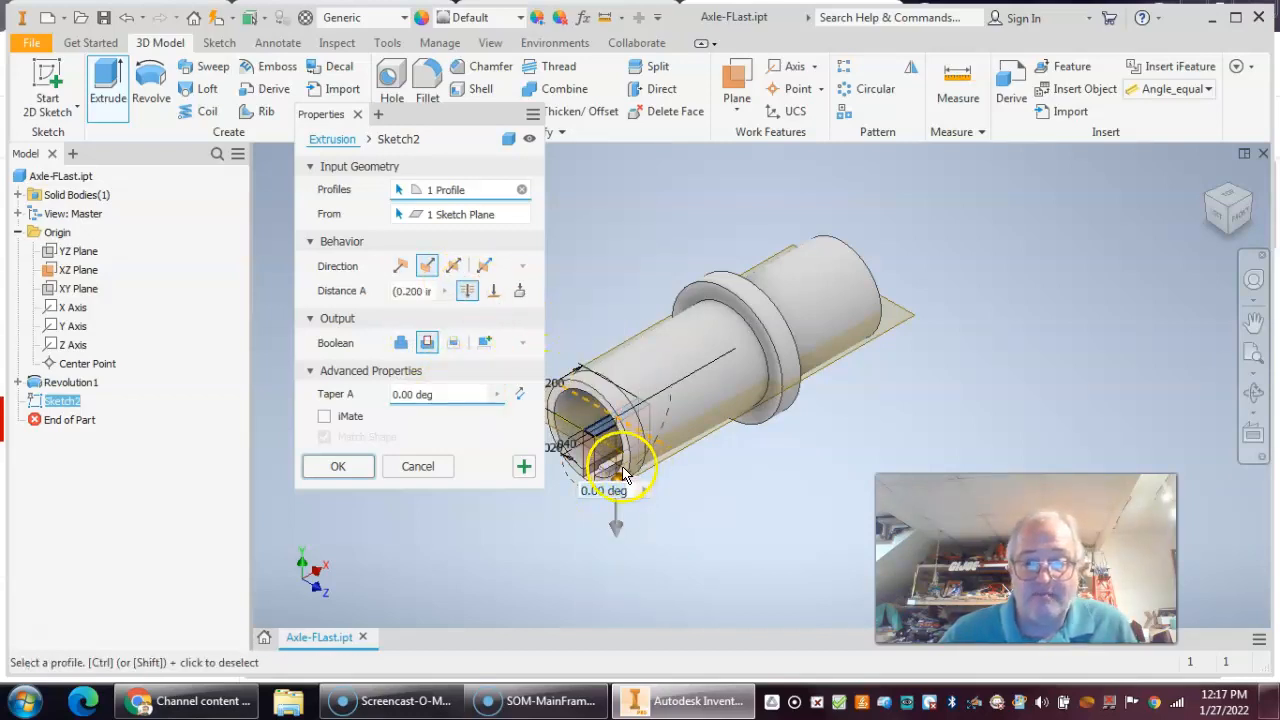
{"action": "left_click", "coordinate": [455, 266]}
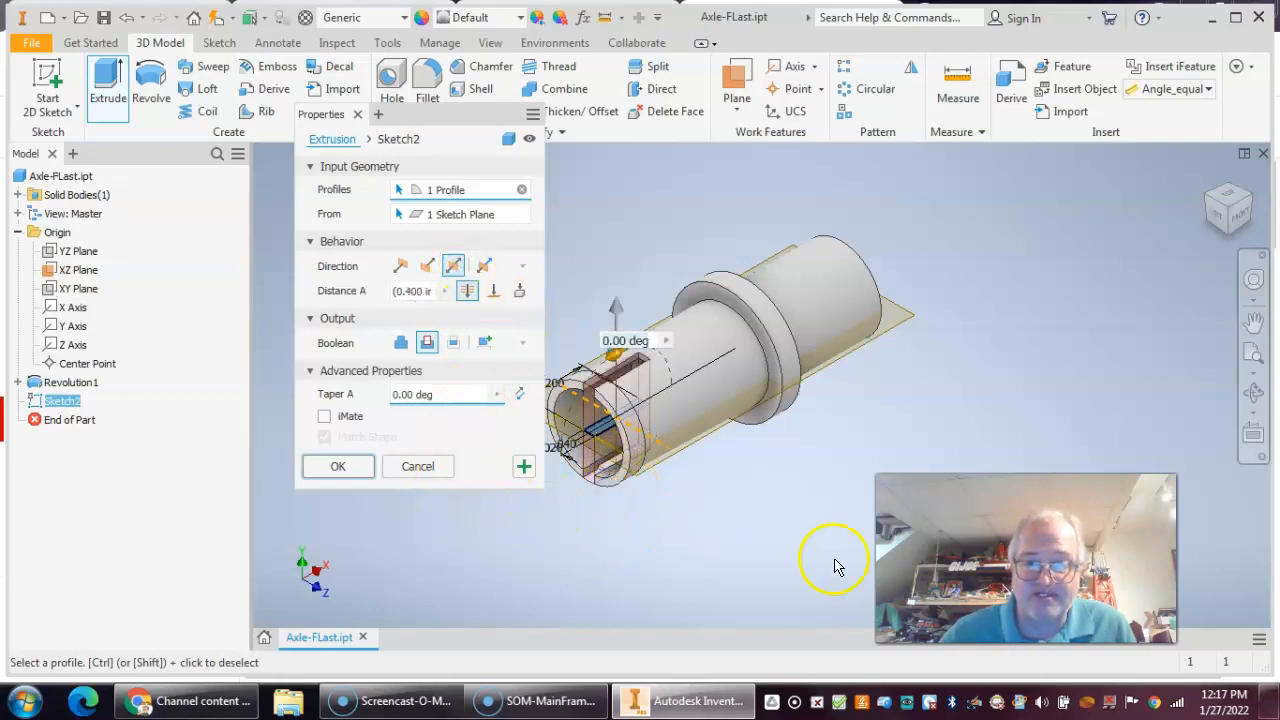
{"action": "left_click", "coordinate": [363, 479]}
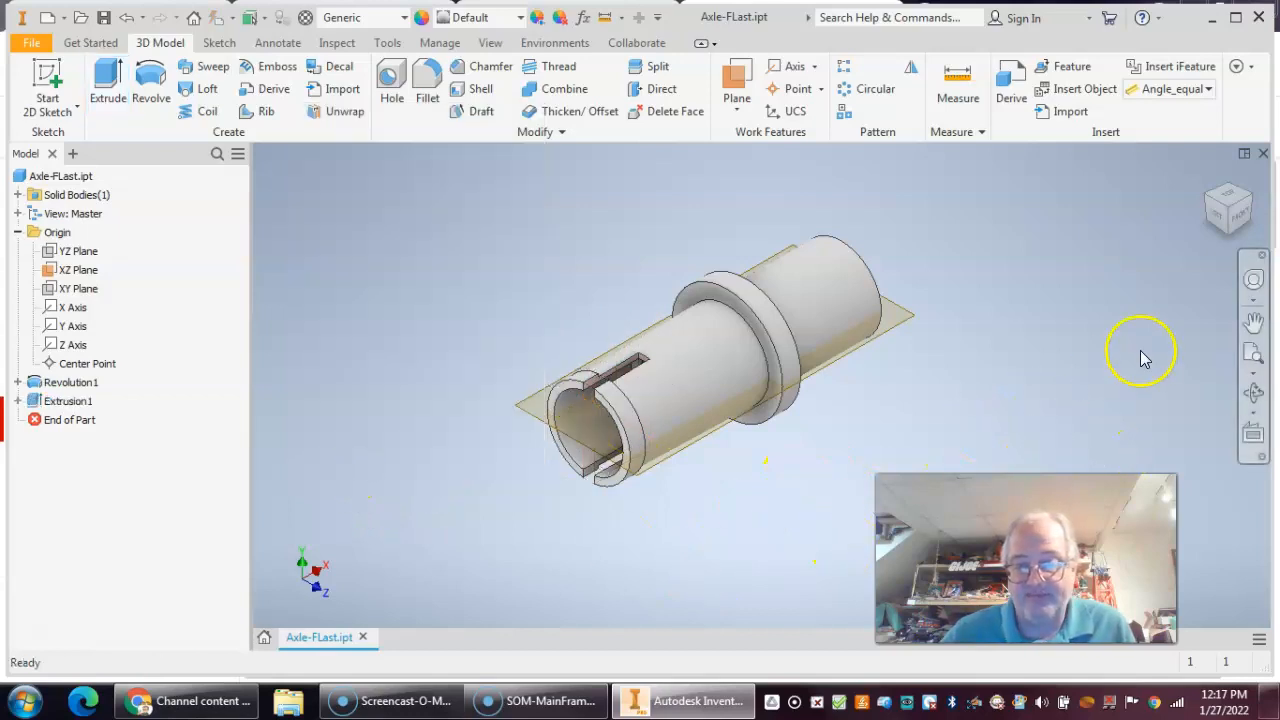
Step: Check the slot from several sides, hide the XZ plane, and save the part
{"action": "left_click", "coordinate": [1208, 176]}
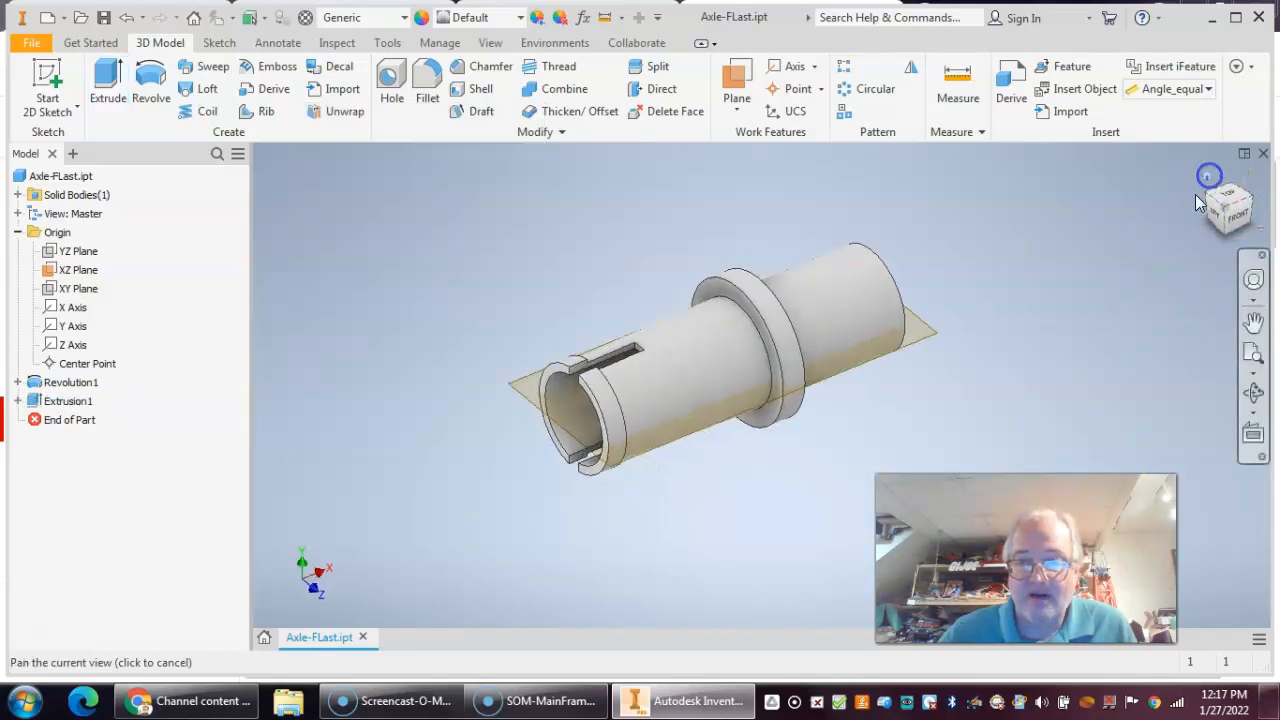
{"action": "left_click", "coordinate": [1215, 218]}
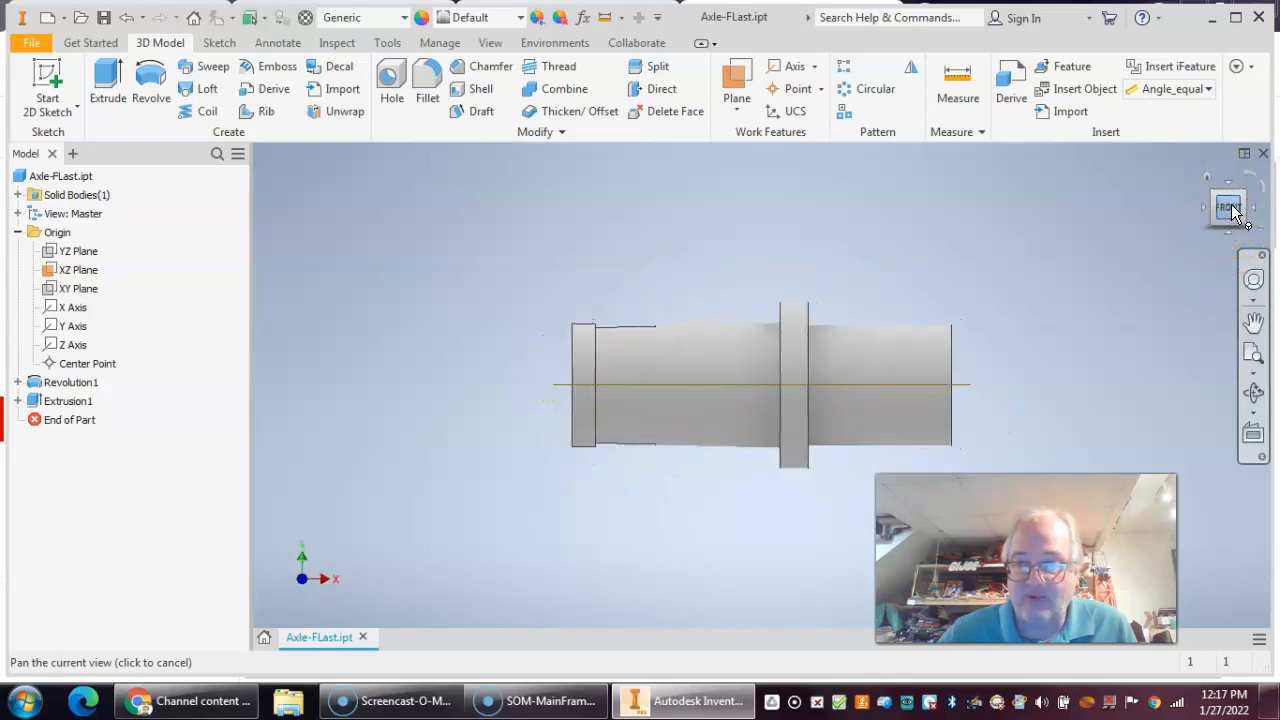
{"action": "left_click", "coordinate": [1230, 185]}
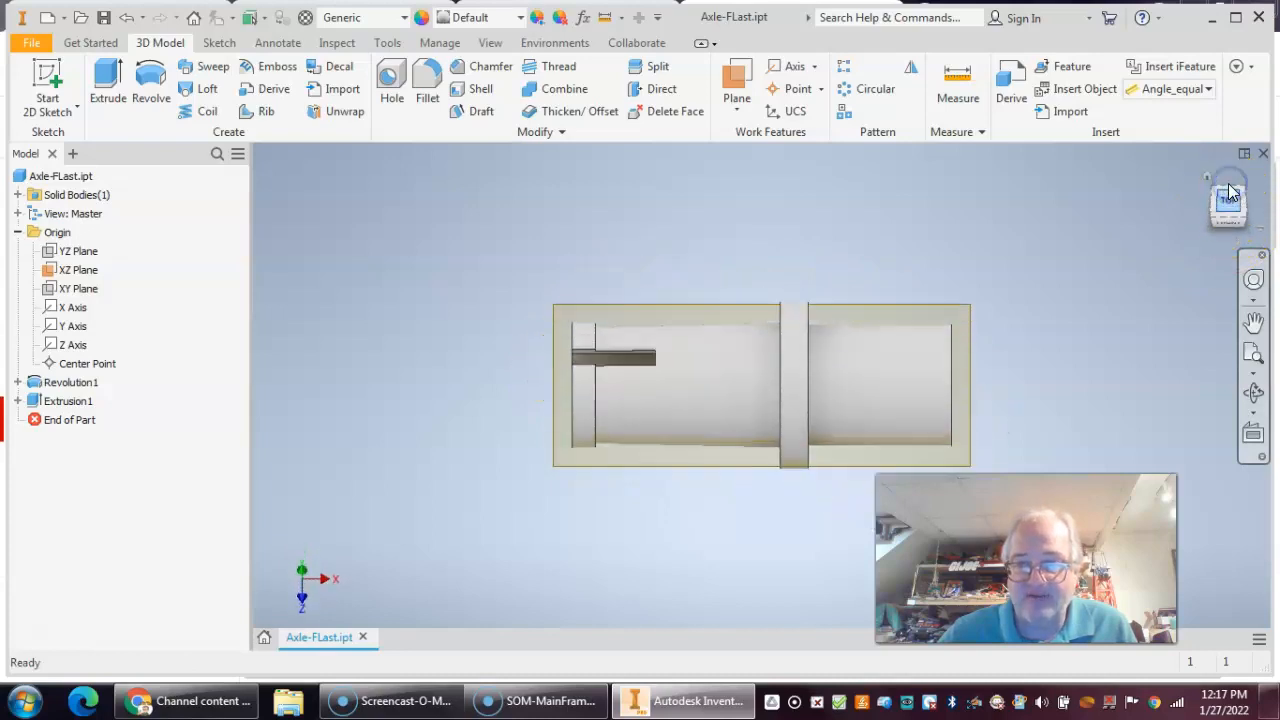
{"action": "left_click", "coordinate": [1208, 179]}
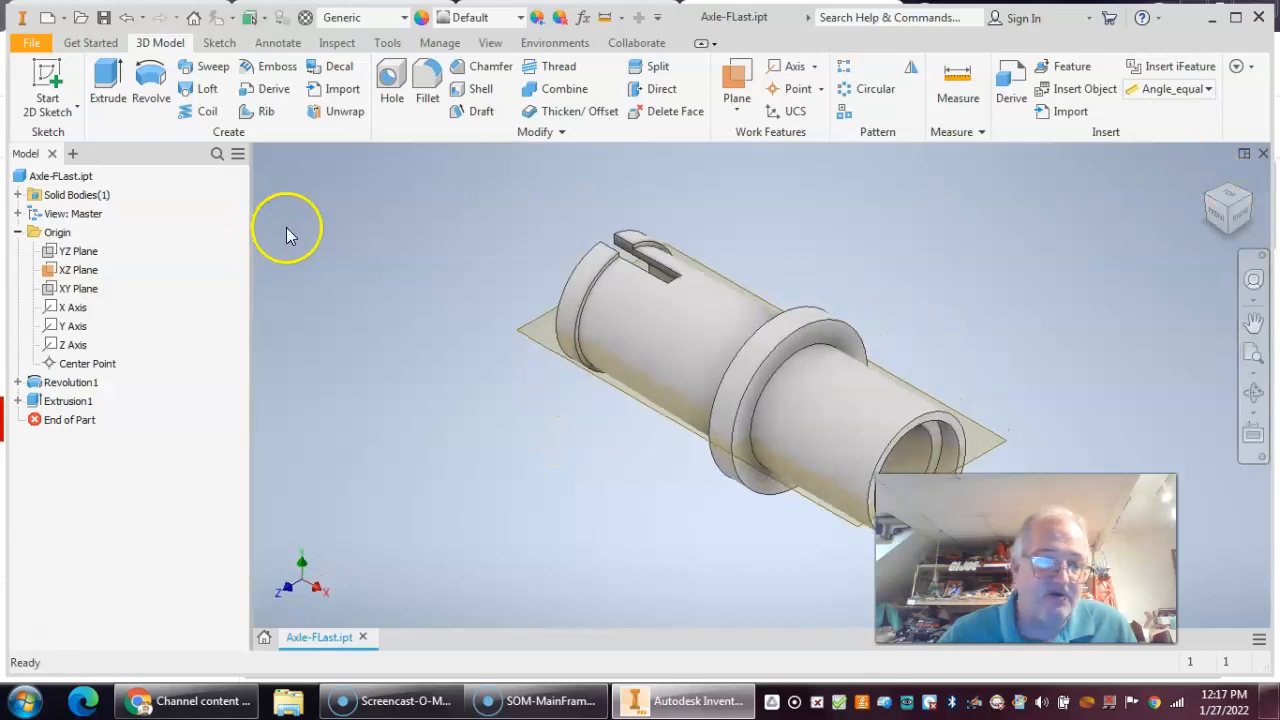
{"action": "right_click", "coordinate": [85, 278]}
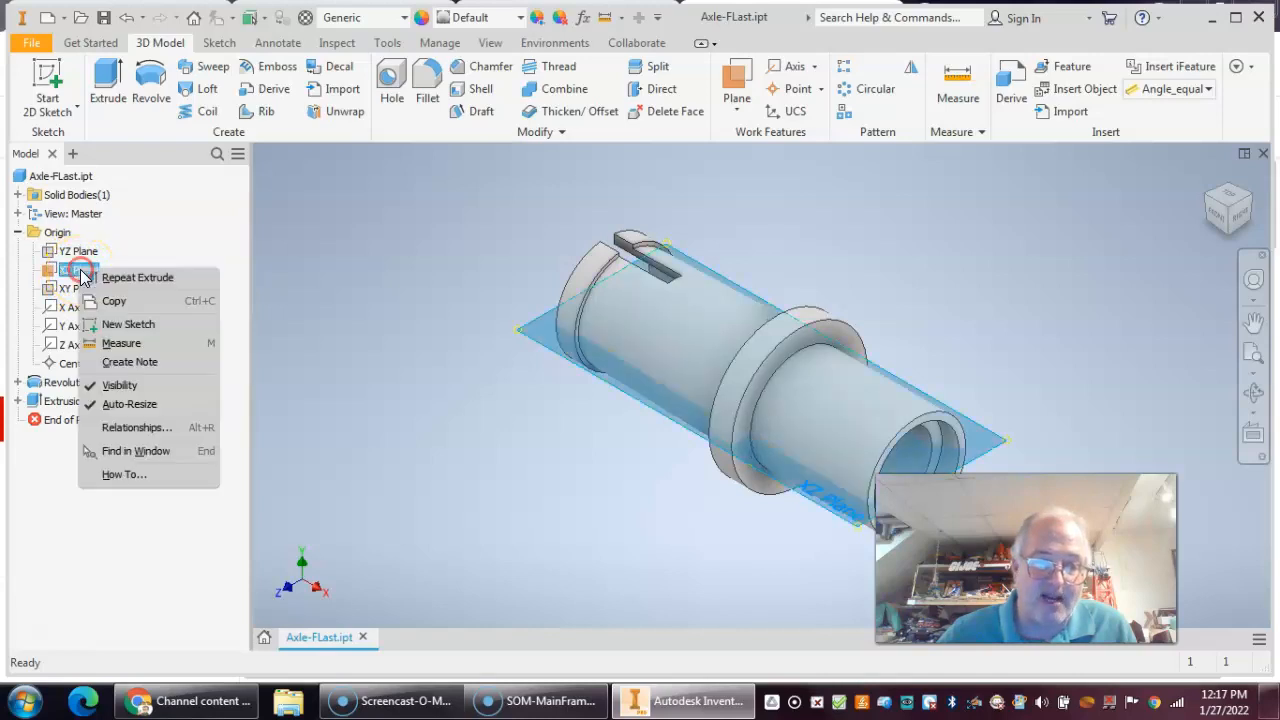
{"action": "left_click", "coordinate": [92, 385]}
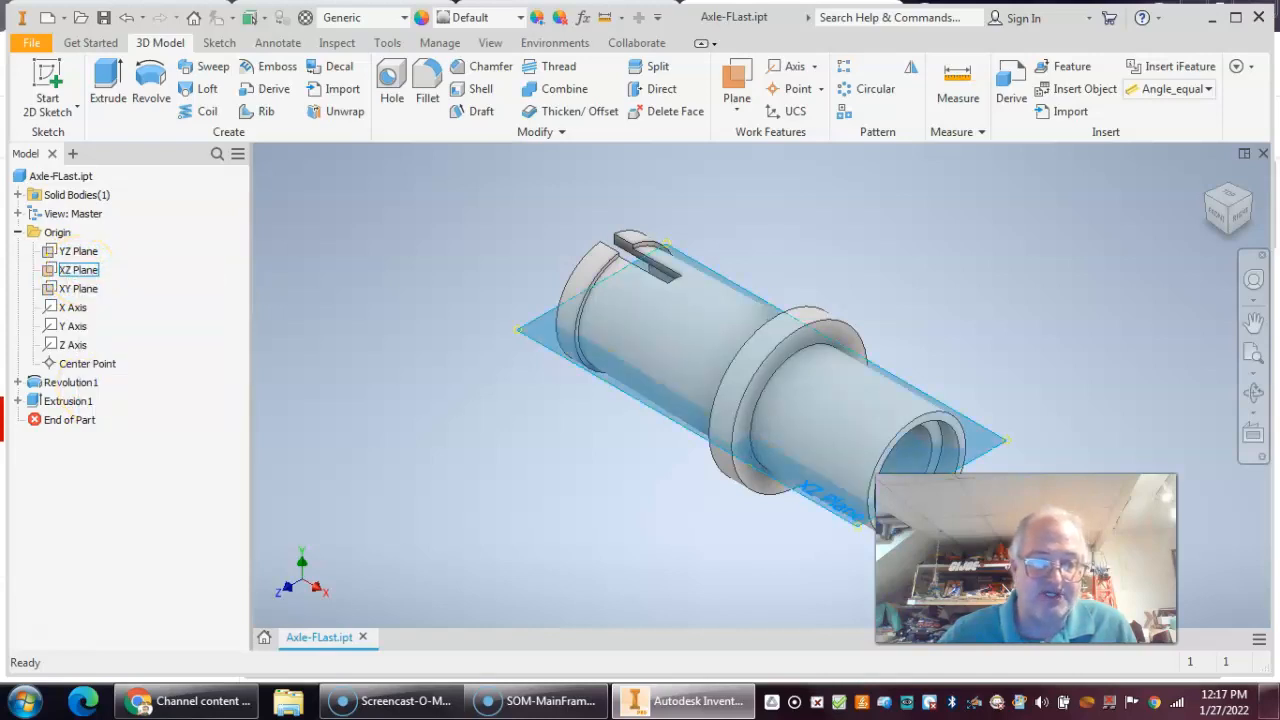
{"action": "middle_click_drag", "start_coordinate": [601, 455], "coordinate": [535, 445]}
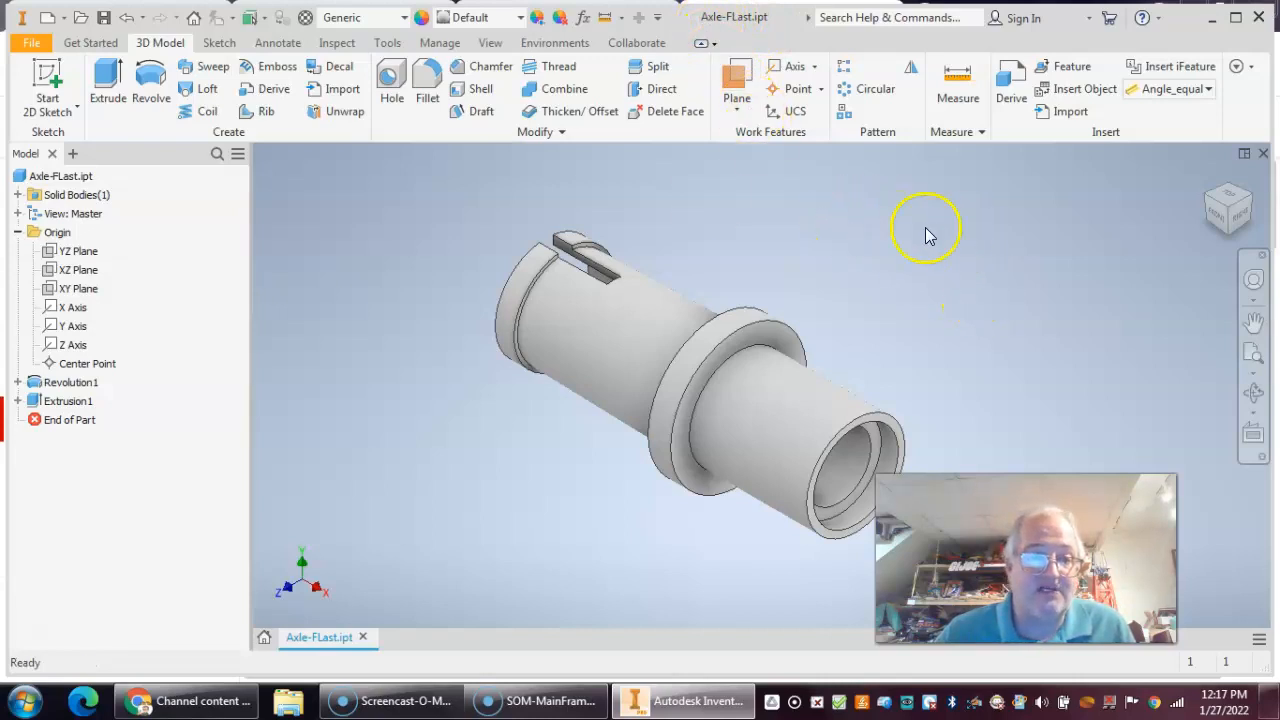
{"action": "left_click", "coordinate": [104, 19]}
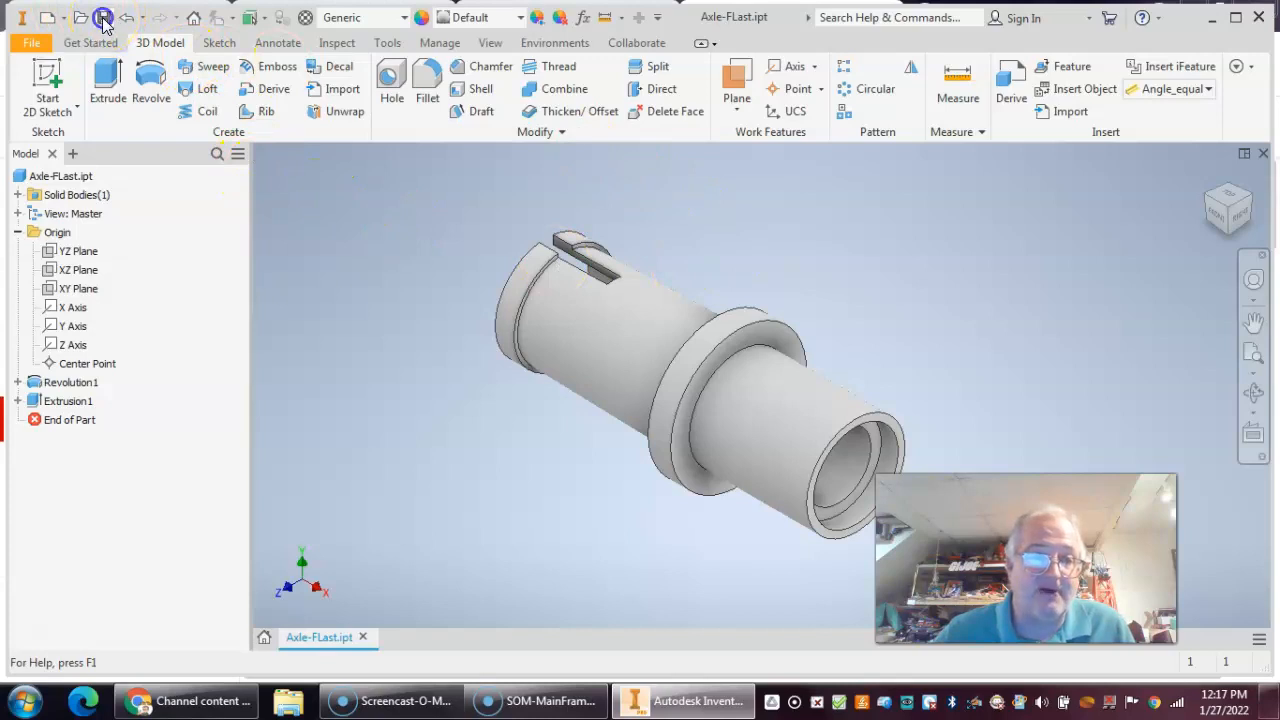